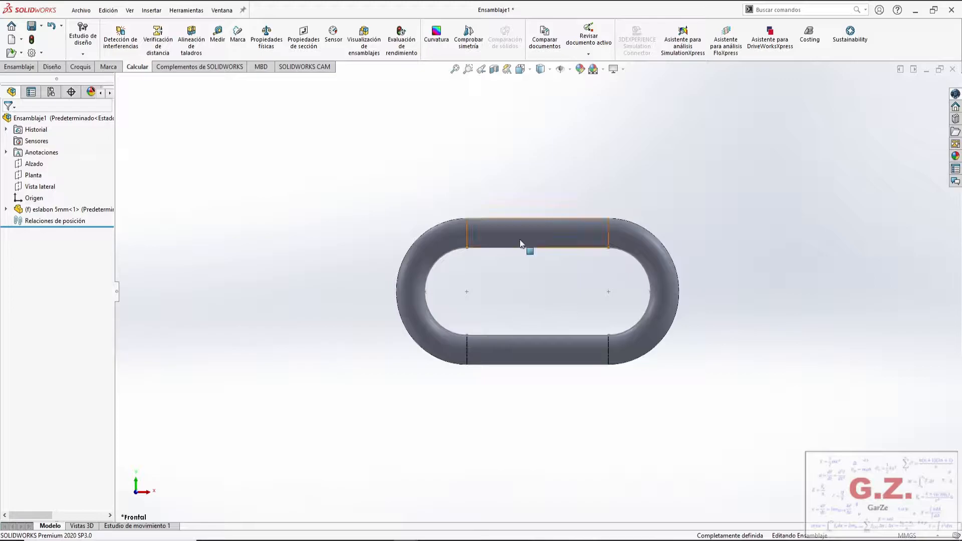
- Place a second copy of the eslabon 5mm link beside the original, offset toward its upper end
{"action": "left_click_drag", "start_coordinate": [518, 239], "coordinate": [777, 166], "text": "ctrl"}
{"action": "mouse_move", "coordinate": [720, 281]}
{"action": "middle_mouse_down"}
{"action": "mouse_move", "coordinate": [660, 189]}
{"action": "mouse_move", "coordinate": [707, 232]}
{"action": "mouse_move", "coordinate": [736, 281]}
{"action": "mouse_move", "coordinate": [709, 283]}
{"action": "middle_mouse_up"}
{"action": "scroll", "coordinate": [708, 284], "scroll_direction": "down", "scroll_amount": 3}
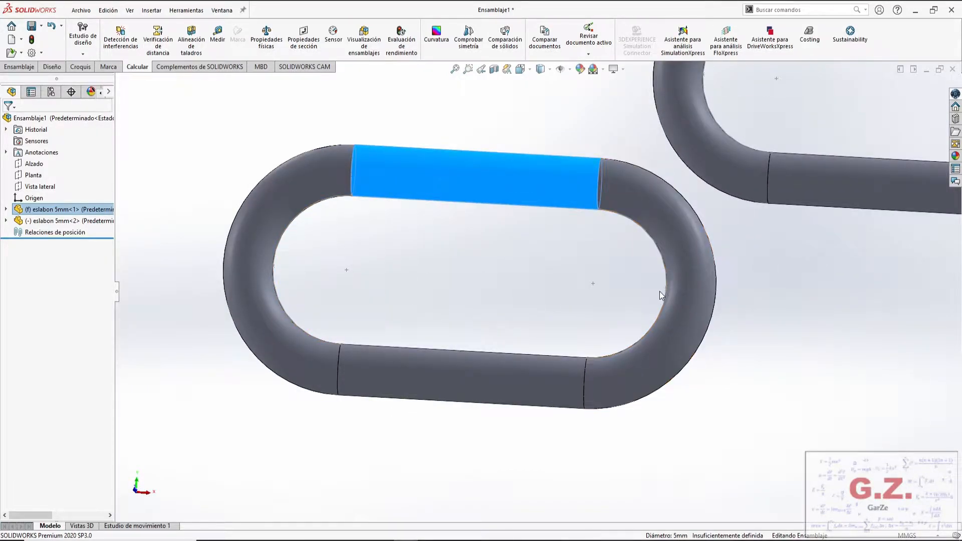
{"action": "scroll", "coordinate": [699, 298], "scroll_direction": "up", "scroll_amount": 3}
{"action": "scroll", "coordinate": [869, 232], "scroll_direction": "down", "scroll_amount": 1}
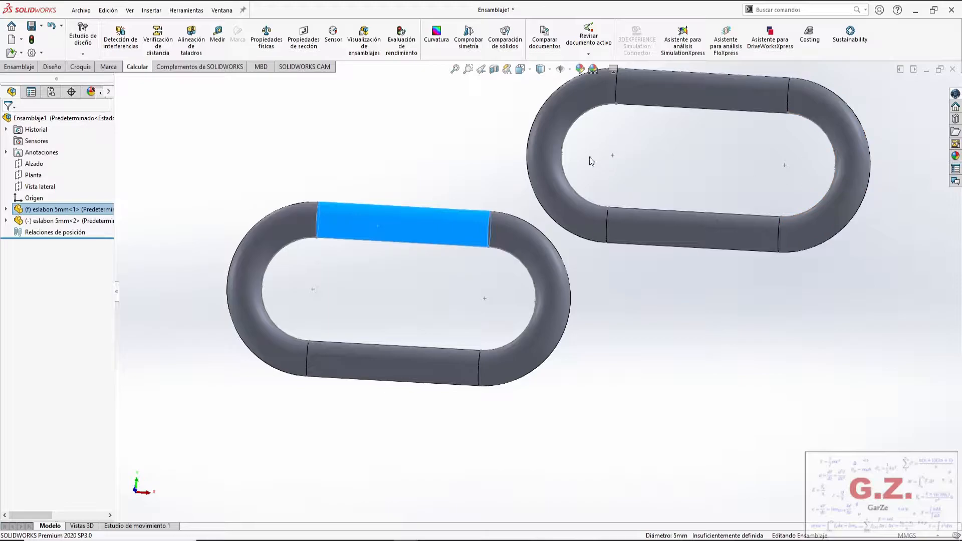
{"action": "mouse_move", "coordinate": [601, 169]}
{"action": "middle_mouse_down"}
{"action": "mouse_move", "coordinate": [570, 170]}
{"action": "mouse_move", "coordinate": [581, 153]}
{"action": "mouse_move", "coordinate": [608, 173]}
{"action": "middle_mouse_up"}
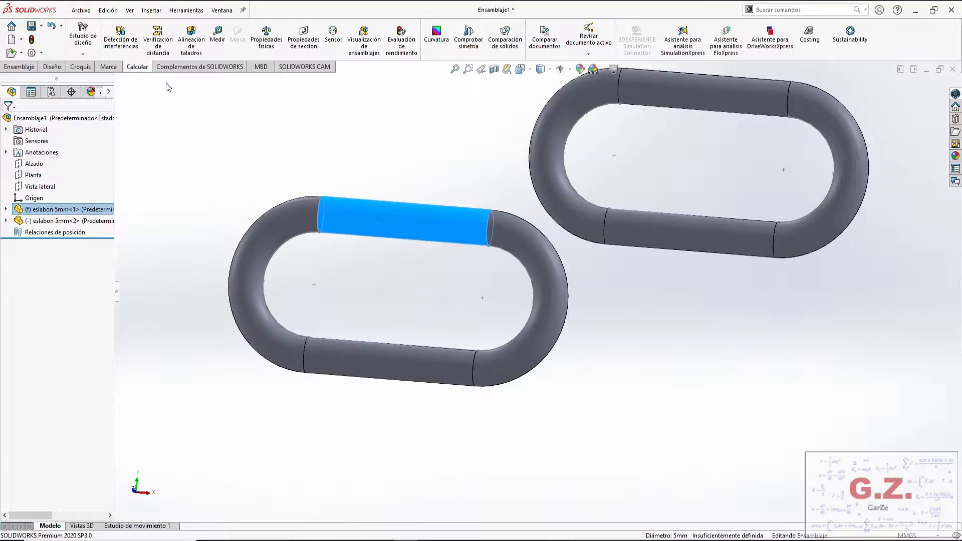
- Add a coincident mate between the inner end sketch points of the two links, removing the preselected face from the mate selections
{"action": "left_click", "coordinate": [19, 66]}
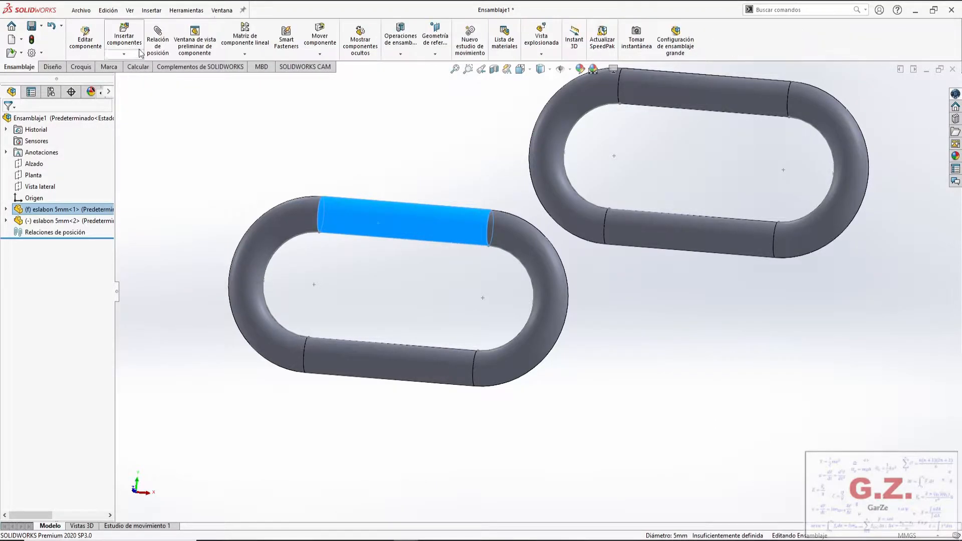
{"action": "left_click", "coordinate": [565, 152]}
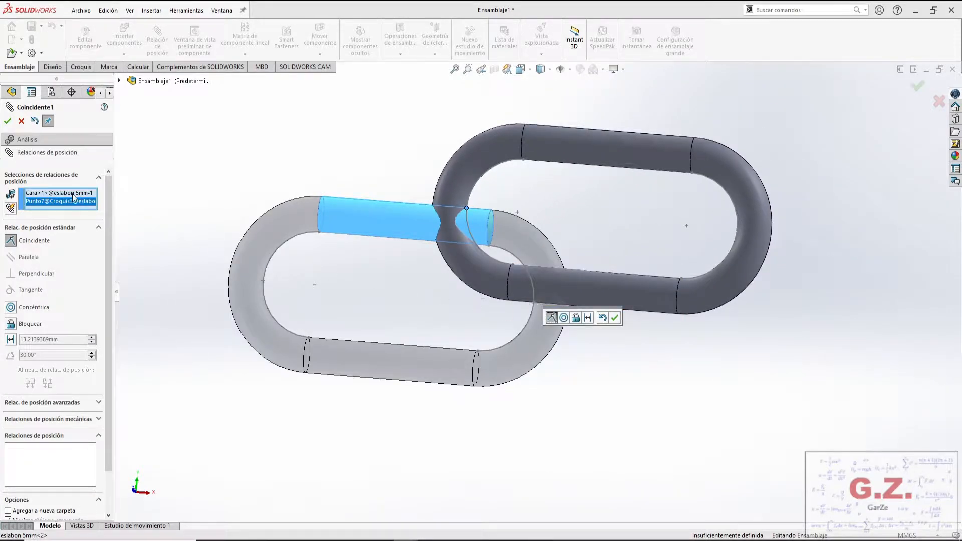
{"action": "left_click", "coordinate": [74, 195]}
{"action": "key", "text": "Delete"}
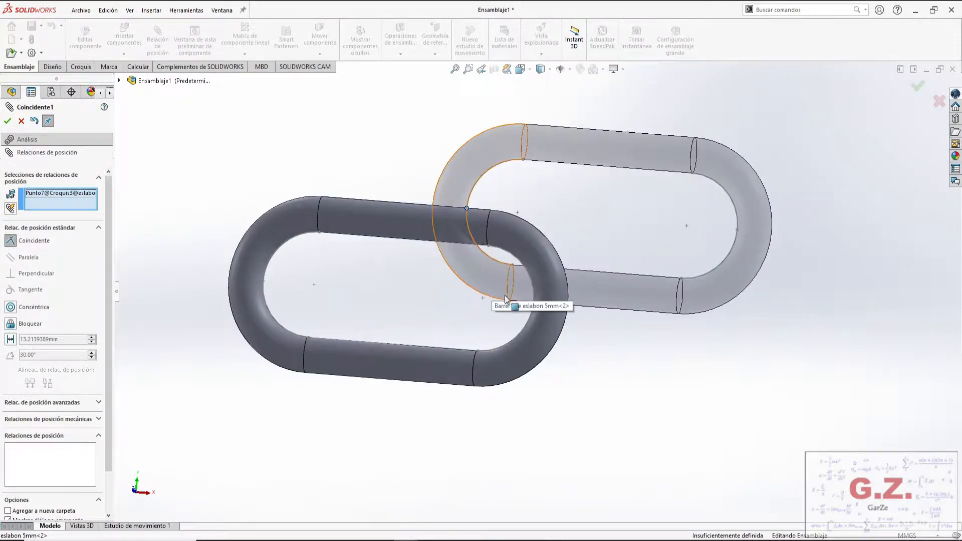
{"action": "left_click", "coordinate": [533, 302]}
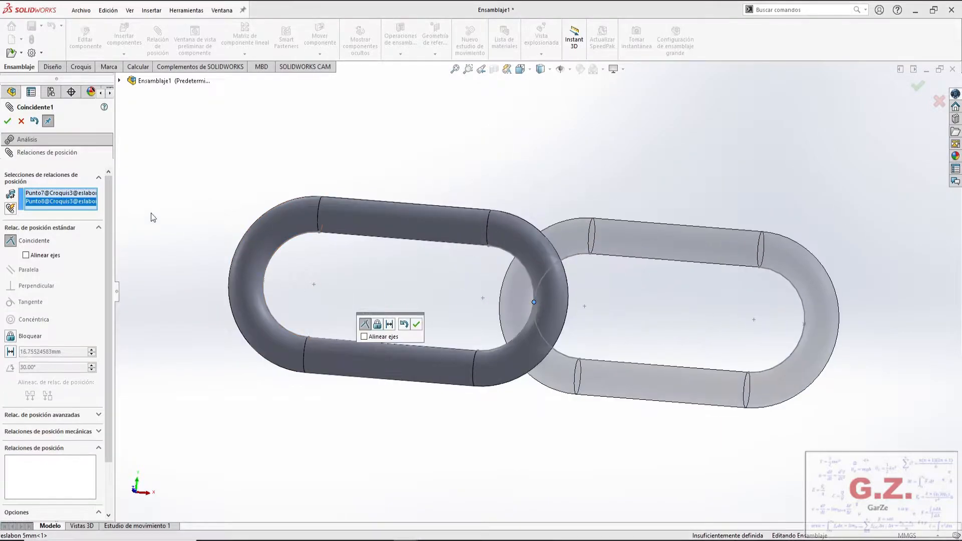
{"action": "left_click", "coordinate": [7, 121]}
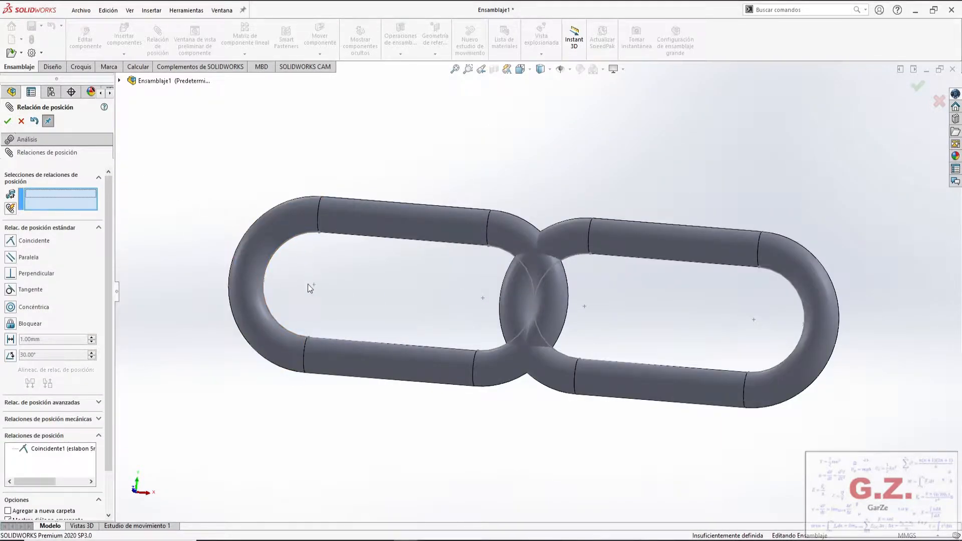
- Add a coincident mate between the first link's Alzado plane and the second link's Planta plane, and finish mating
{"action": "left_click", "coordinate": [120, 81]}
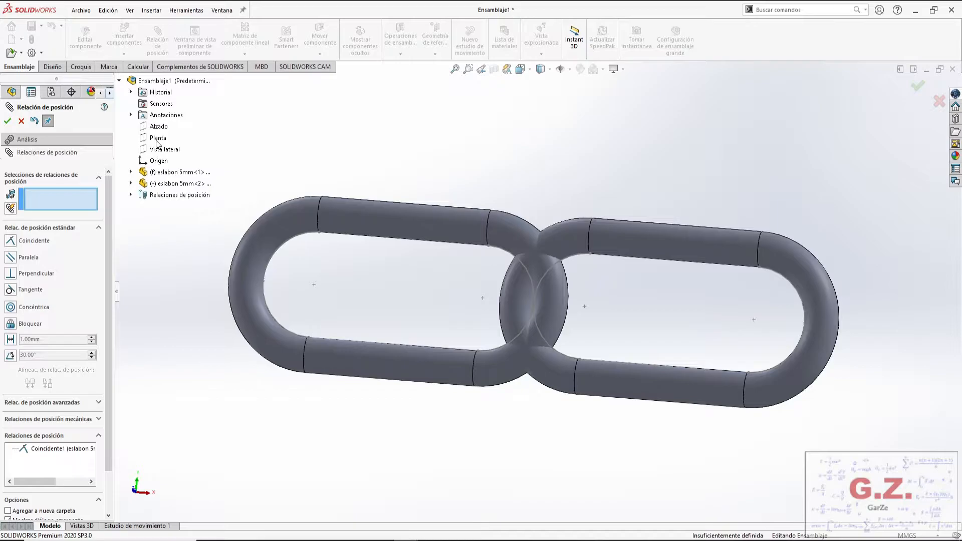
{"action": "left_click", "coordinate": [130, 172]}
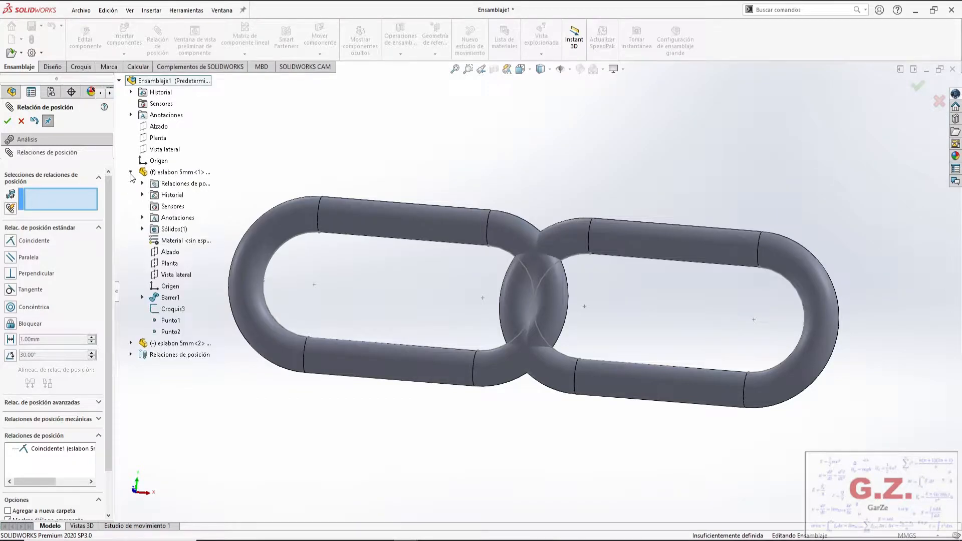
{"action": "left_click", "coordinate": [175, 253]}
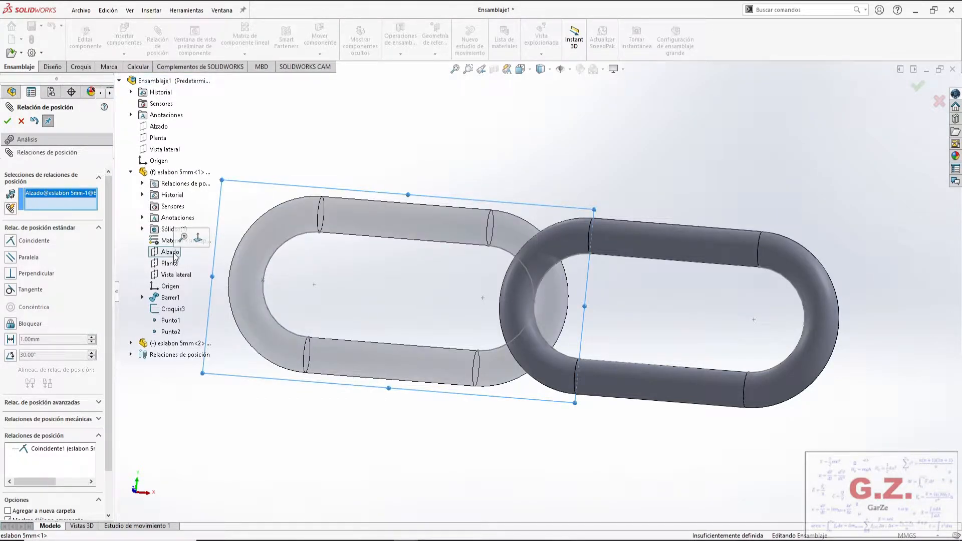
{"action": "left_click", "coordinate": [131, 343]}
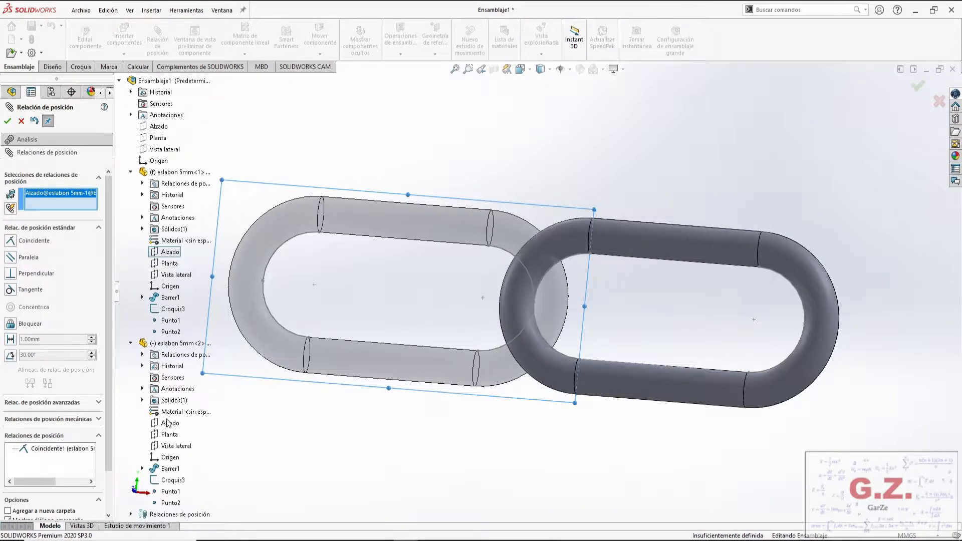
{"action": "left_click", "coordinate": [169, 434]}
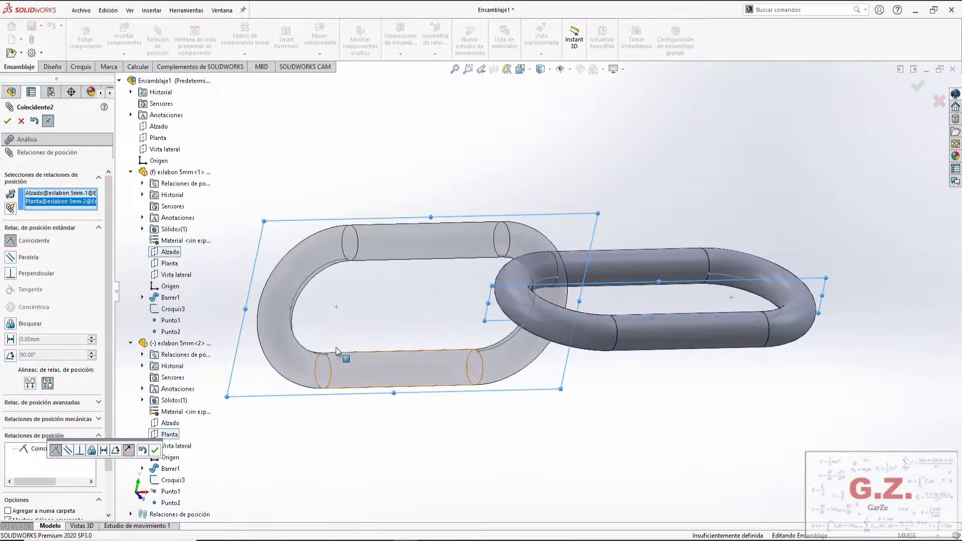
{"action": "left_click", "coordinate": [8, 122]}
{"action": "middle_click_drag", "start_coordinate": [431, 187], "coordinate": [399, 202]}
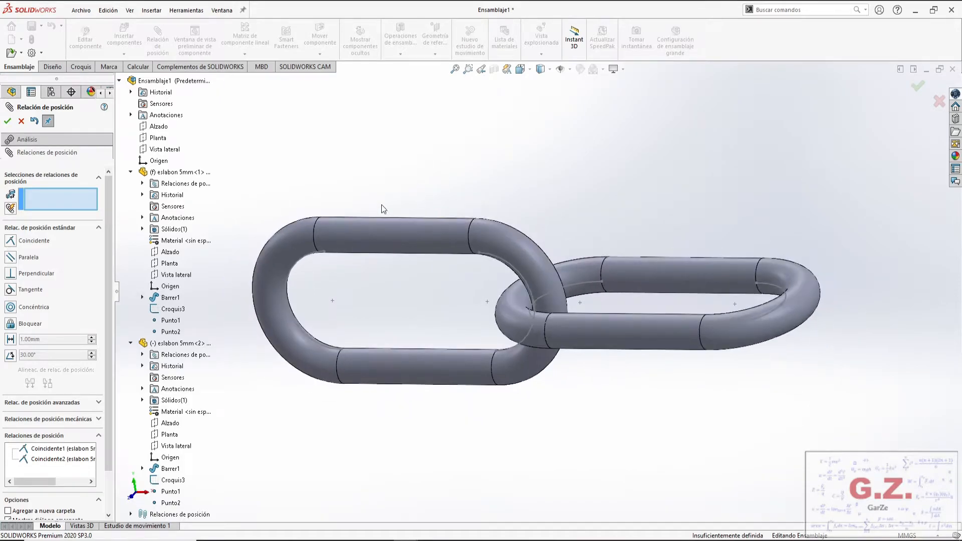
{"action": "left_click", "coordinate": [22, 122]}
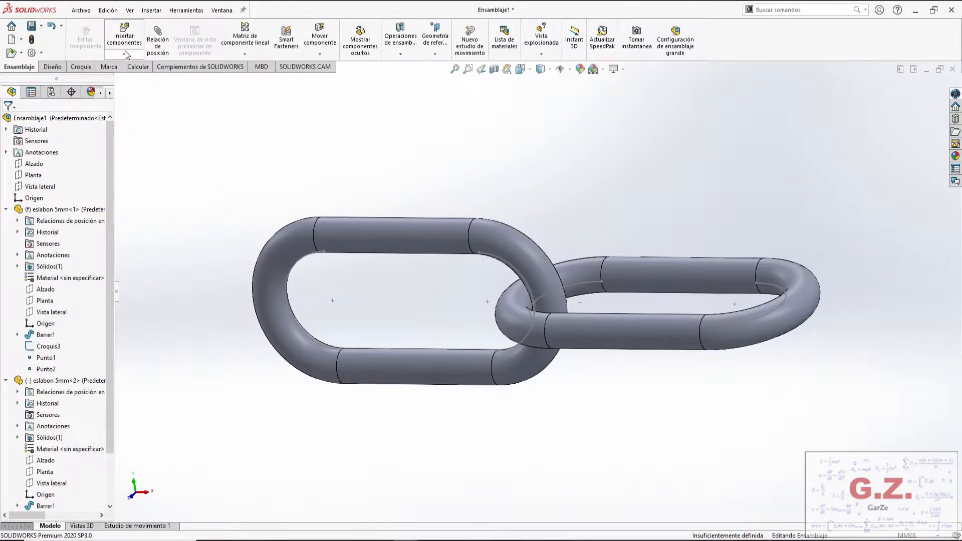
- Measure the distance between the far inner end points of the two joined links
{"action": "middle_click_drag", "start_coordinate": [421, 204], "coordinate": [502, 186]}
{"action": "left_click", "coordinate": [138, 67]}
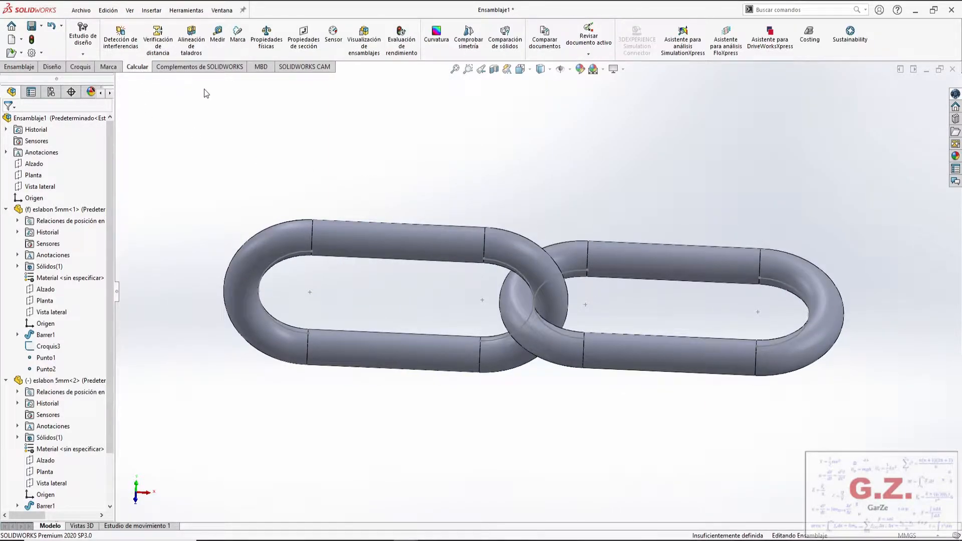
{"action": "left_click", "coordinate": [217, 36]}
{"action": "left_click", "coordinate": [258, 291]}
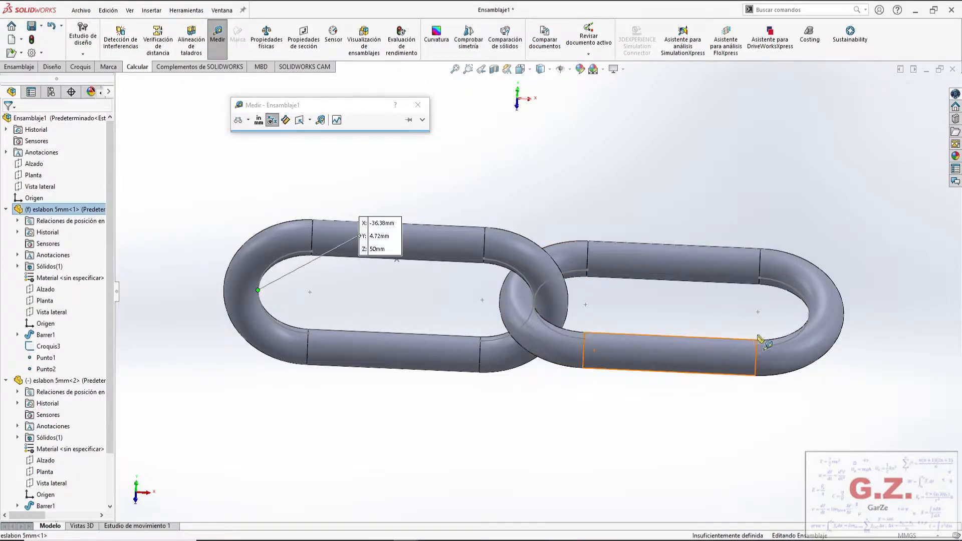
{"action": "left_click", "coordinate": [810, 314]}
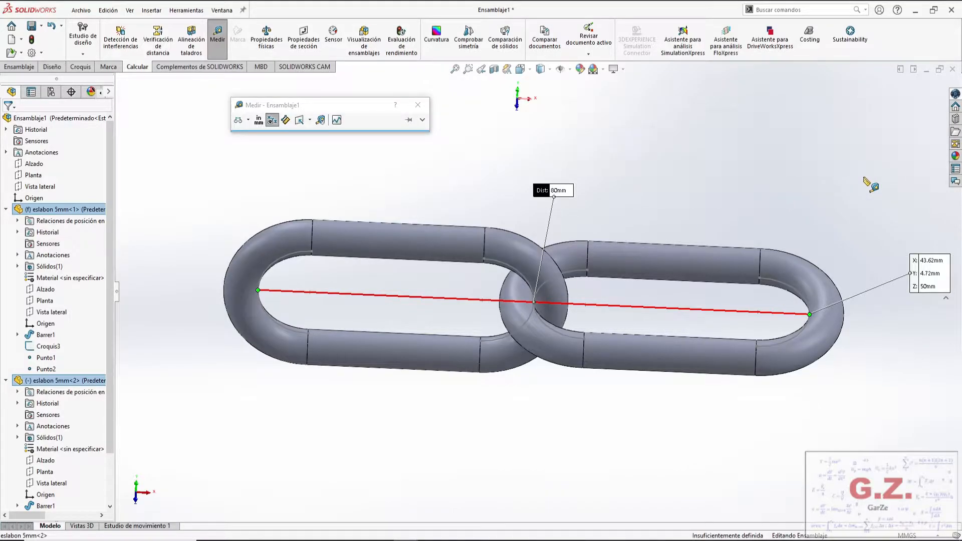
{"action": "left_click", "coordinate": [420, 105]}
- Insert the assembly "ensamble de soporte de gancho" and place it beside the chain links
{"action": "mouse_move", "coordinate": [477, 199]}
{"action": "middle_mouse_down"}
{"action": "mouse_move", "coordinate": [466, 194]}
{"action": "mouse_move", "coordinate": [482, 174]}
{"action": "mouse_move", "coordinate": [471, 197]}
{"action": "middle_mouse_up"}
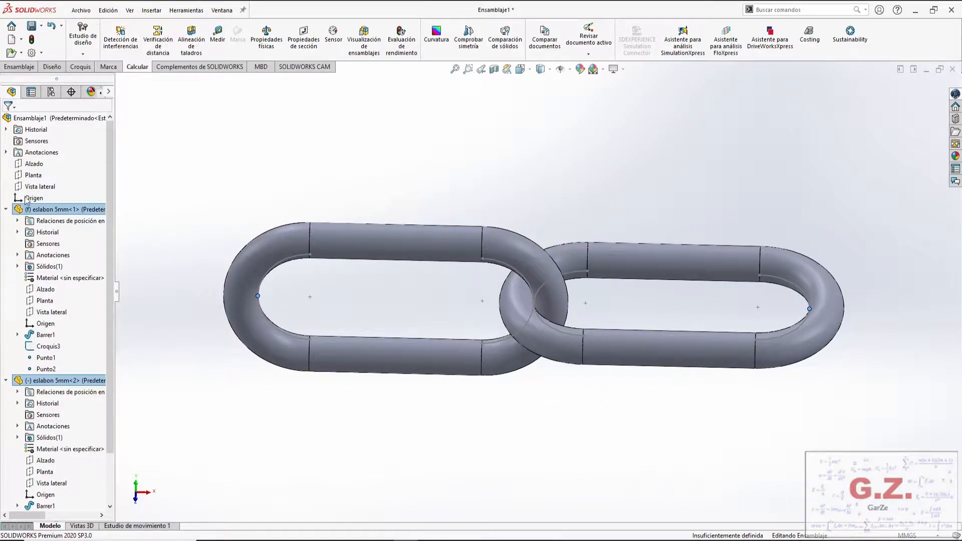
{"action": "left_click", "coordinate": [19, 67]}
{"action": "left_click", "coordinate": [124, 36]}
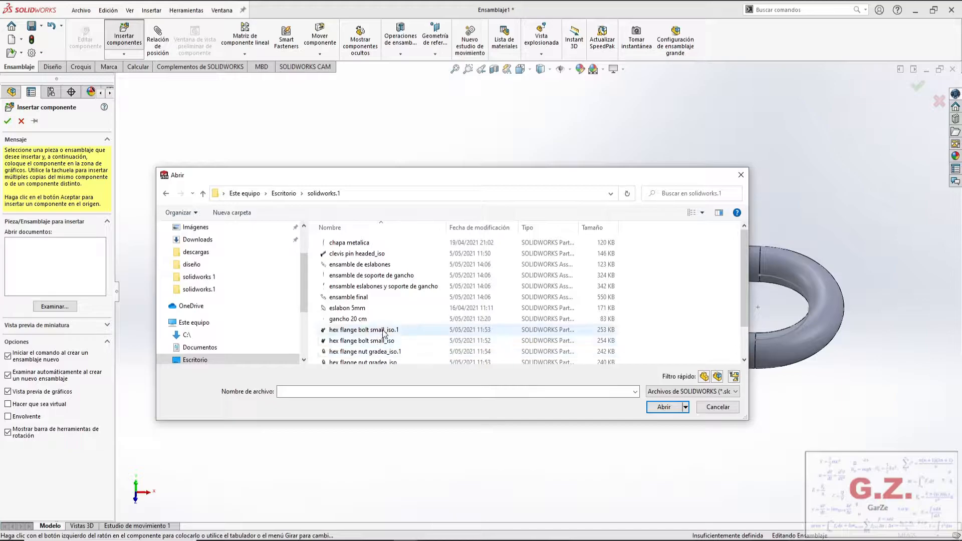
{"action": "scroll", "coordinate": [390, 291], "scroll_direction": "down", "scroll_amount": 1}
{"action": "scroll", "coordinate": [391, 290], "scroll_direction": "up", "scroll_amount": 1}
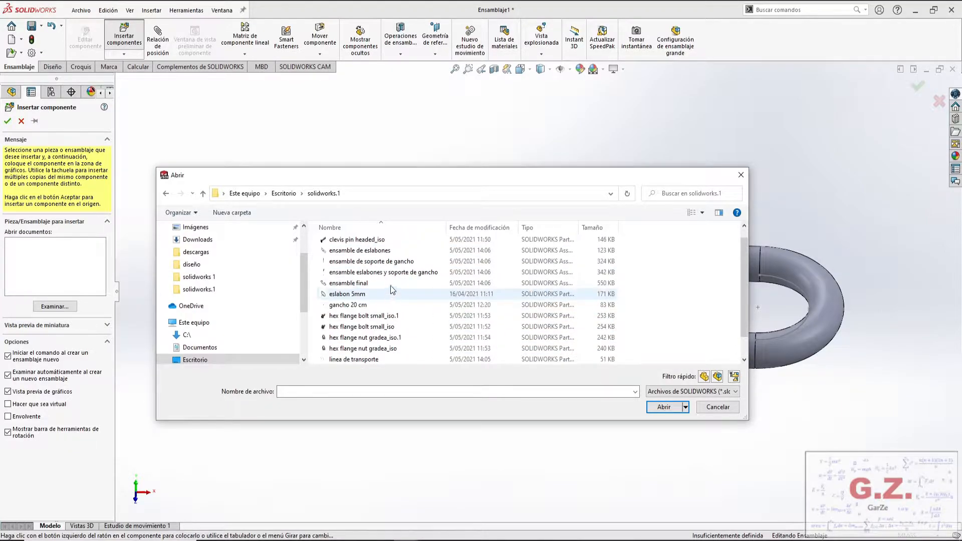
{"action": "left_click", "coordinate": [391, 262]}
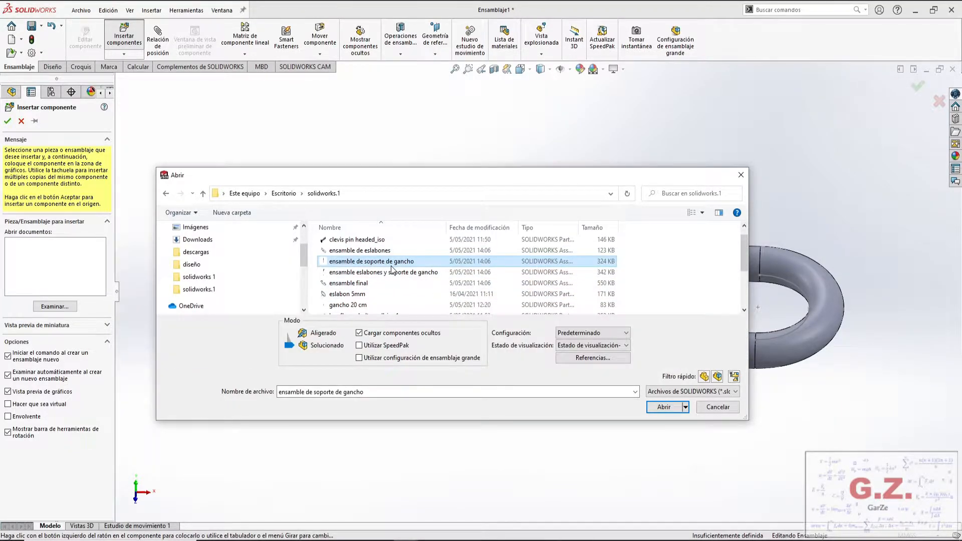
{"action": "left_click", "coordinate": [663, 407]}
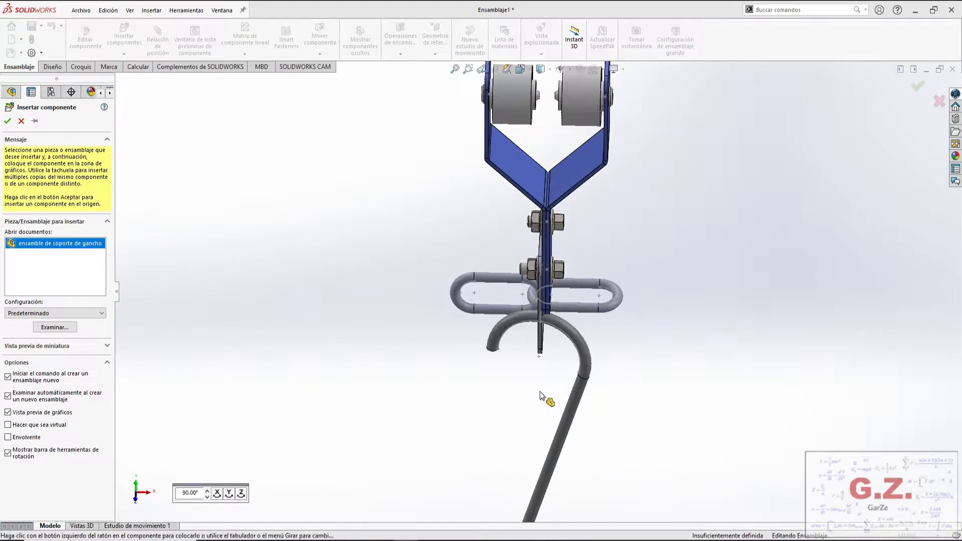
{"action": "left_click", "coordinate": [632, 391]}
- Add a coincident mate between the hook support's blue plate face and the second link's Planta plane, and finish mating
{"action": "scroll", "coordinate": [642, 297], "scroll_direction": "up", "scroll_amount": 1}
{"action": "middle_click_drag", "start_coordinate": [642, 296], "coordinate": [669, 308]}
{"action": "scroll", "coordinate": [670, 309], "scroll_direction": "down", "scroll_amount": 4}
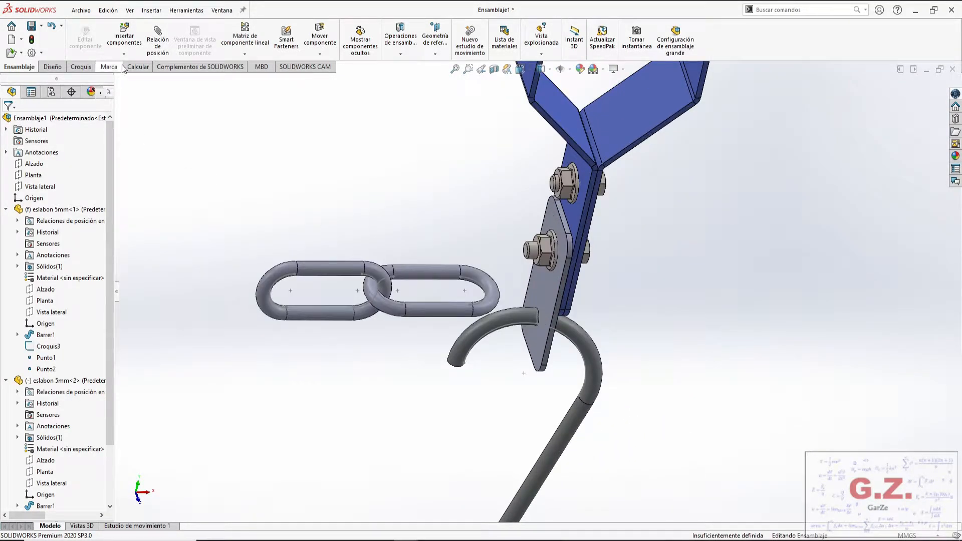
{"action": "left_click", "coordinate": [151, 44]}
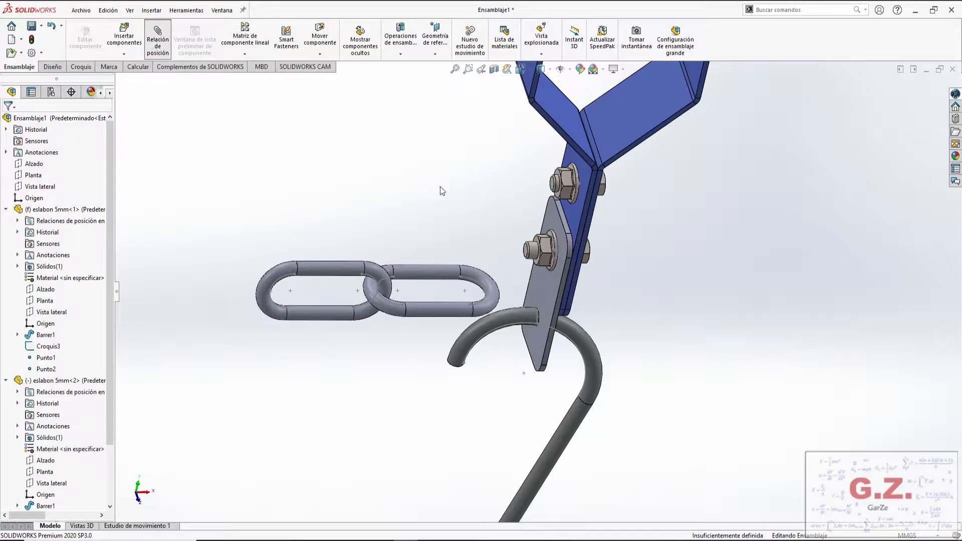
{"action": "left_click", "coordinate": [578, 211]}
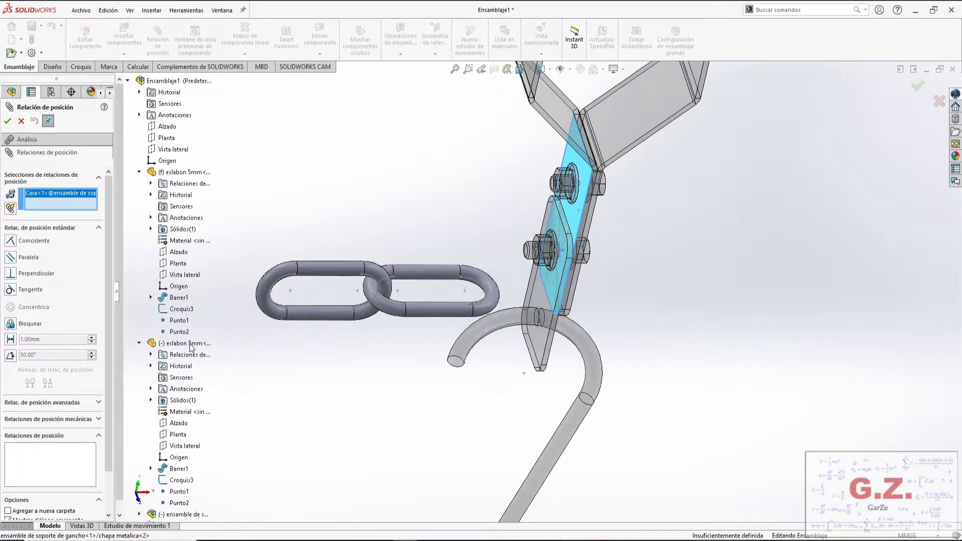
{"action": "scroll", "coordinate": [175, 365], "scroll_direction": "down", "scroll_amount": 1}
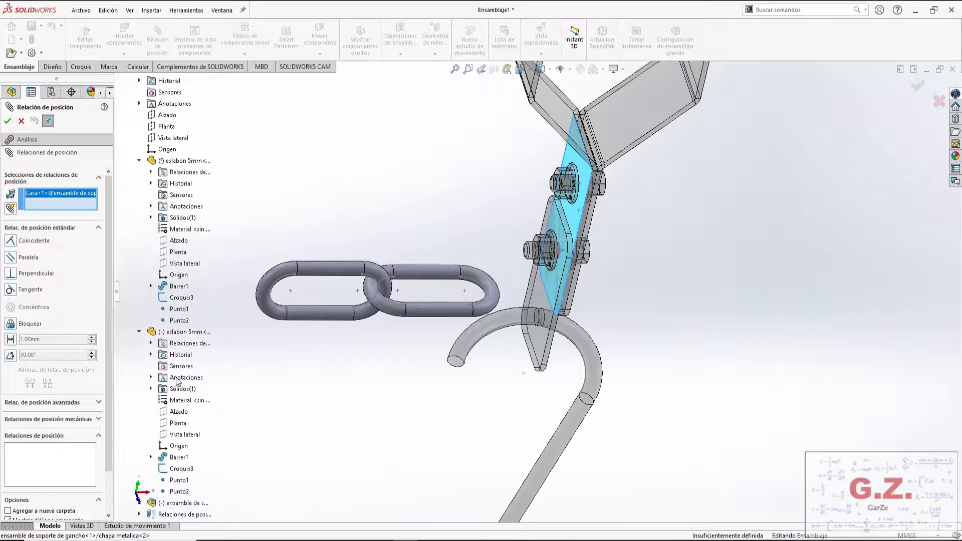
{"action": "left_click", "coordinate": [181, 424]}
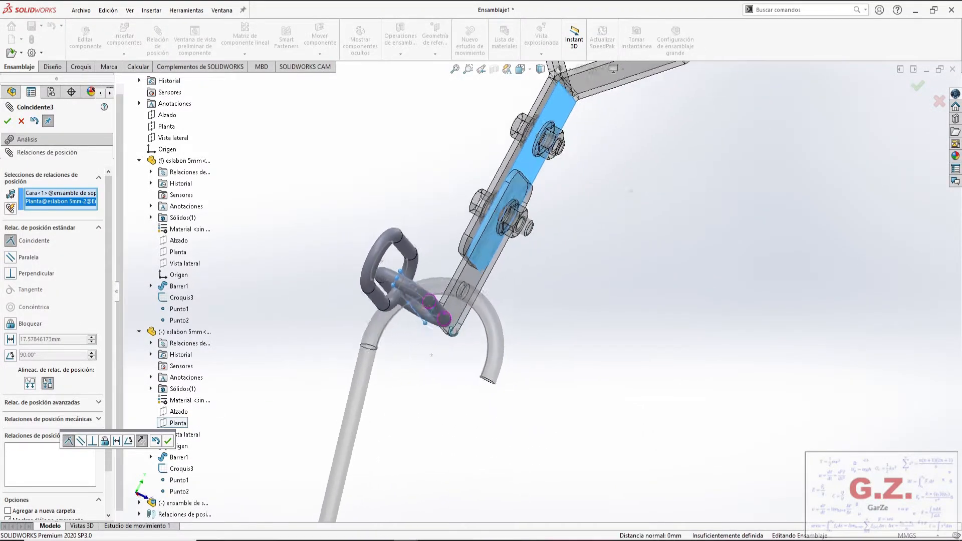
{"action": "left_click", "coordinate": [8, 122]}
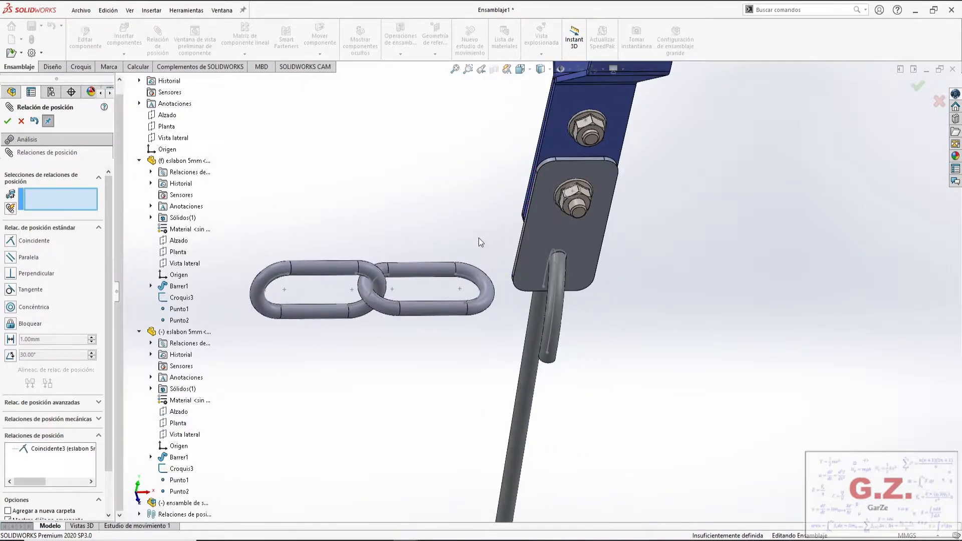
{"action": "left_click", "coordinate": [20, 122]}
- Begin a reference plane offset from the second link's Vista lateral plane, with the offset direction inverted
{"action": "left_click", "coordinate": [435, 39]}
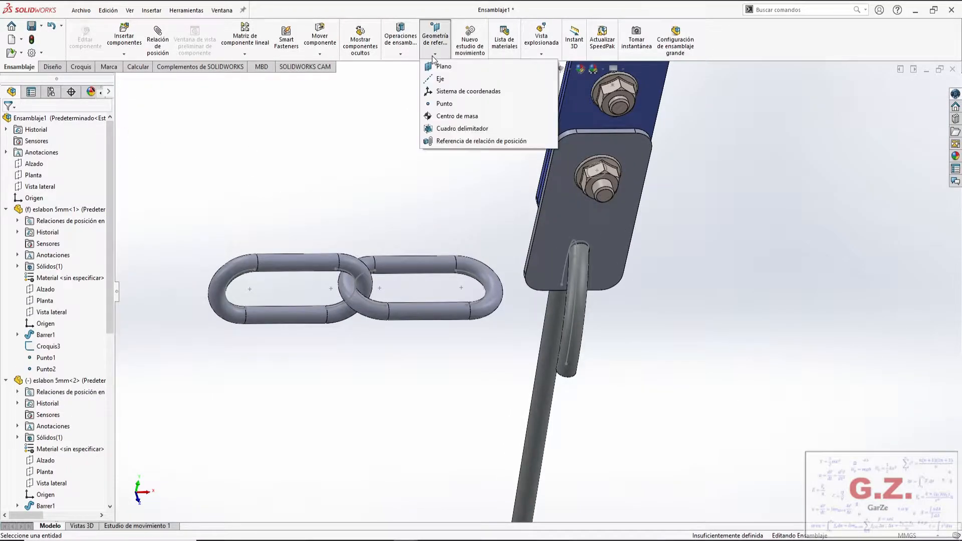
{"action": "left_click", "coordinate": [440, 65]}
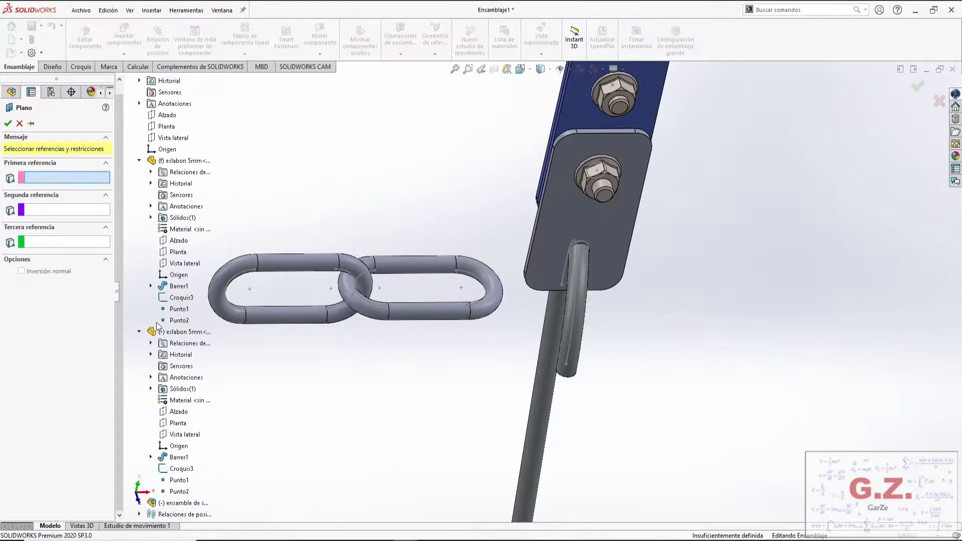
{"action": "left_click", "coordinate": [184, 435]}
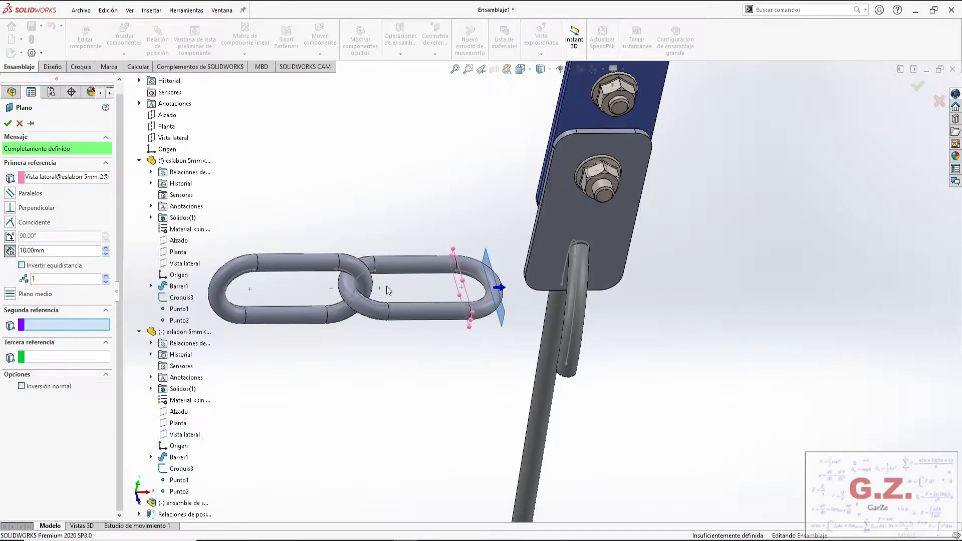
{"action": "left_click", "coordinate": [24, 266]}
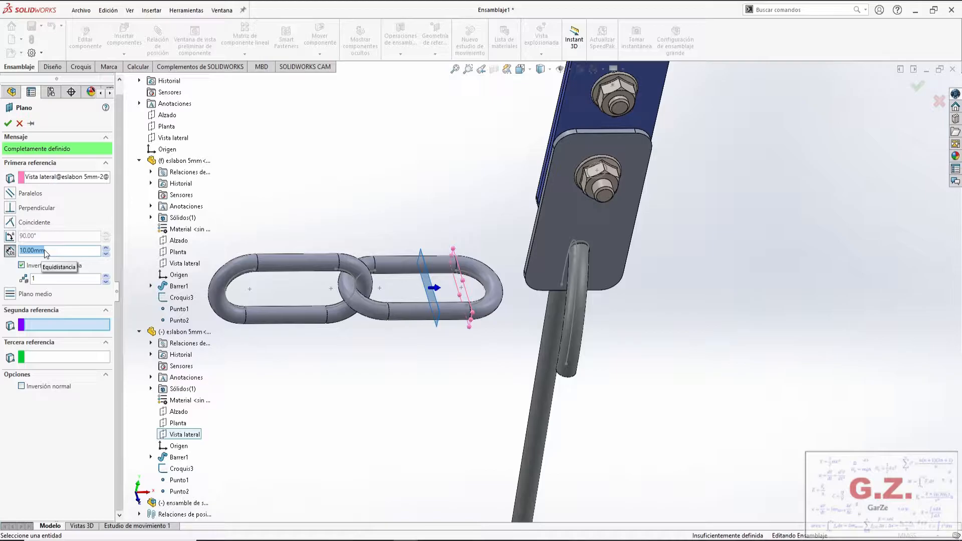
- Try offset distances of 40, 30 and 25 mm for the reference plane
{"action": "type", "text": "40"}
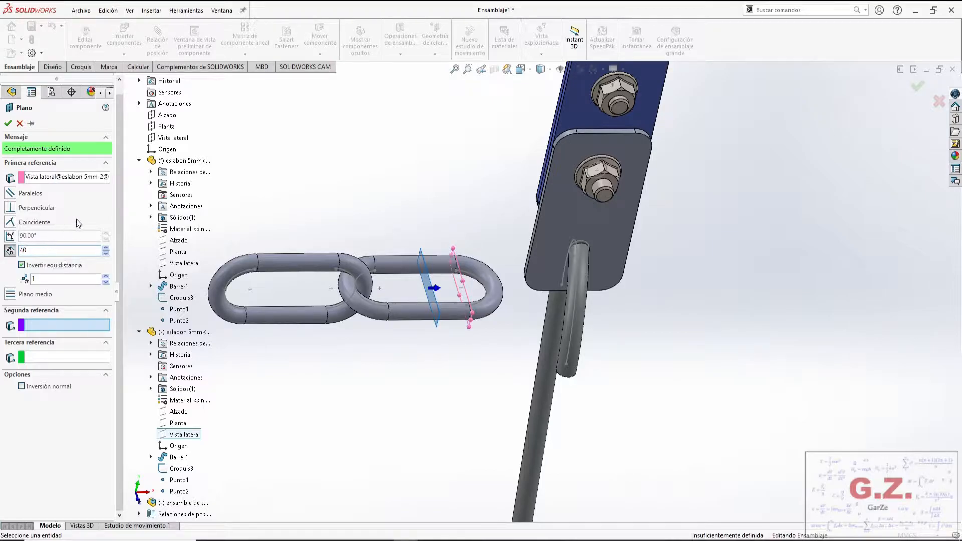
{"action": "key", "text": "Return"}
{"action": "left_click_drag", "start_coordinate": [44, 252], "coordinate": [13, 254]}
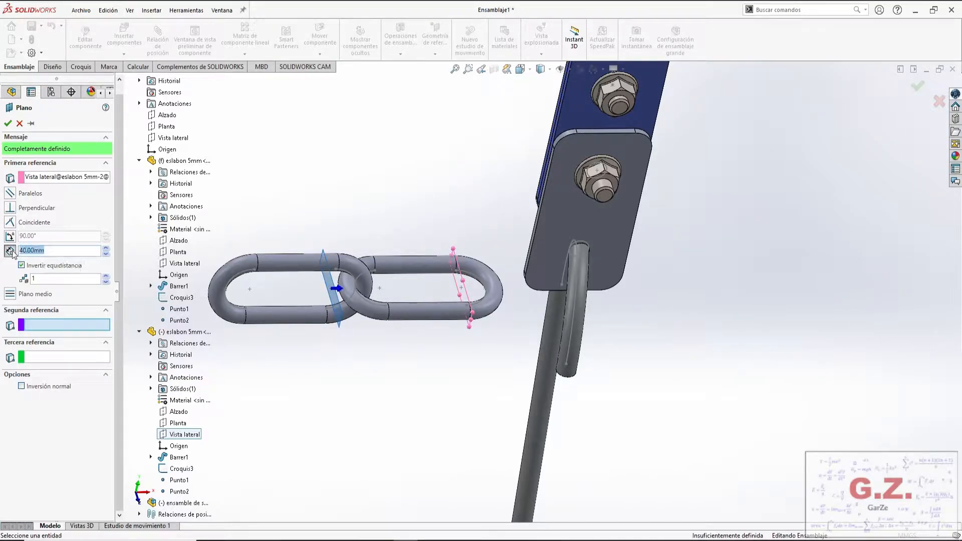
{"action": "key", "text": "Return"}
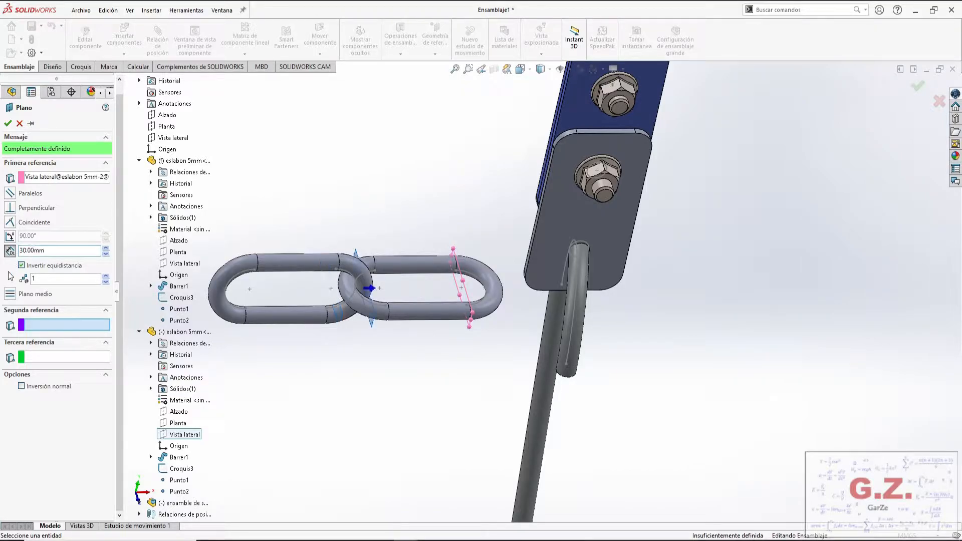
{"action": "left_click_drag", "start_coordinate": [36, 254], "coordinate": [11, 251]}
{"action": "key", "text": "Return"}
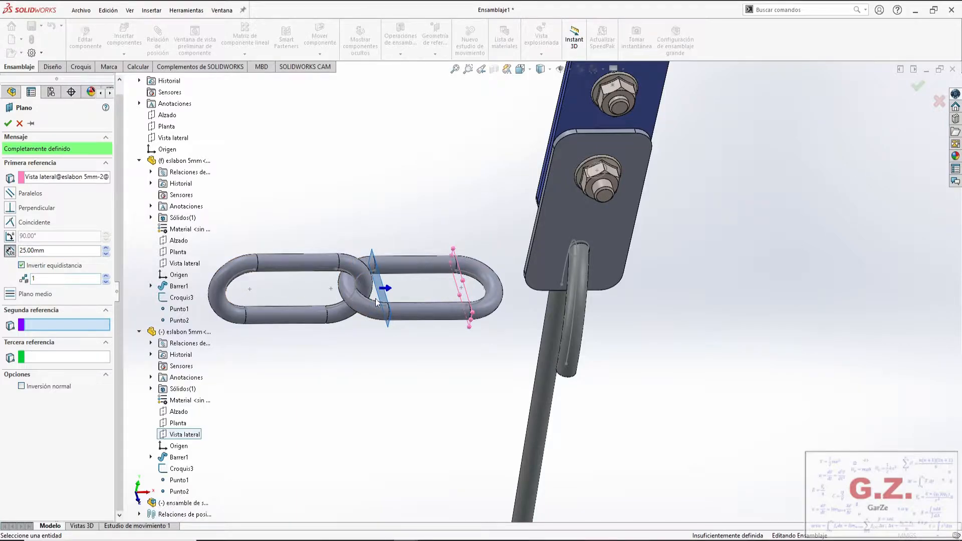
- Set the reference plane's offset to 27.5 mm and create the plane
{"action": "left_click_drag", "start_coordinate": [68, 252], "coordinate": [12, 255]}
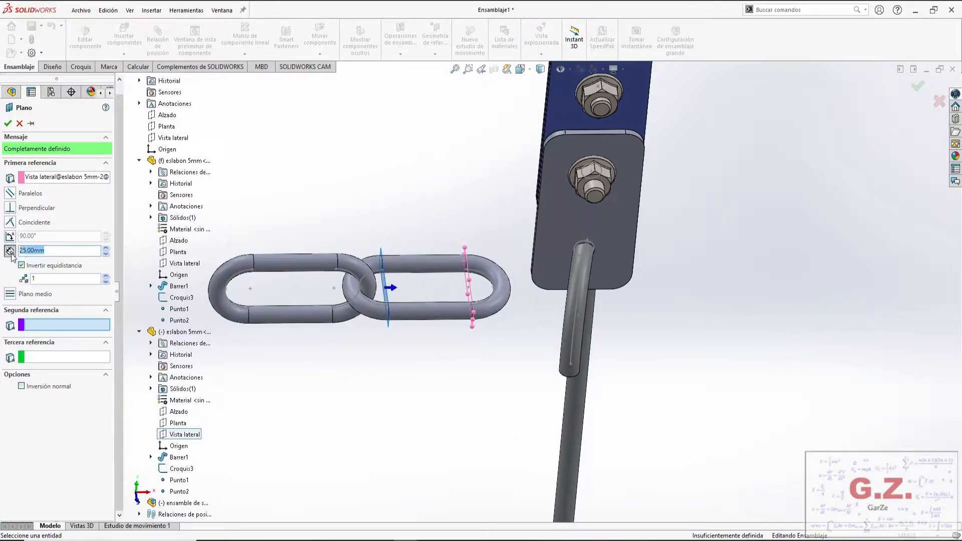
{"action": "key", "text": "Return"}
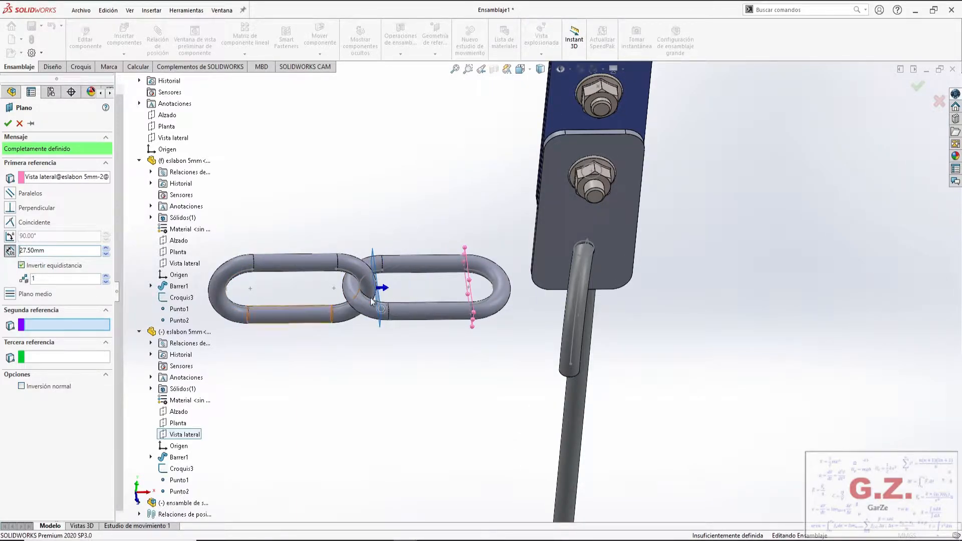
{"action": "middle_click_drag", "start_coordinate": [373, 286], "coordinate": [393, 284]}
{"action": "scroll", "coordinate": [394, 284], "scroll_direction": "down", "scroll_amount": 5}
{"action": "mouse_move", "coordinate": [466, 293]}
{"action": "middle_mouse_down"}
{"action": "mouse_move", "coordinate": [451, 288]}
{"action": "mouse_move", "coordinate": [466, 294]}
{"action": "middle_mouse_up"}
{"action": "scroll", "coordinate": [466, 294], "scroll_direction": "up", "scroll_amount": 3}
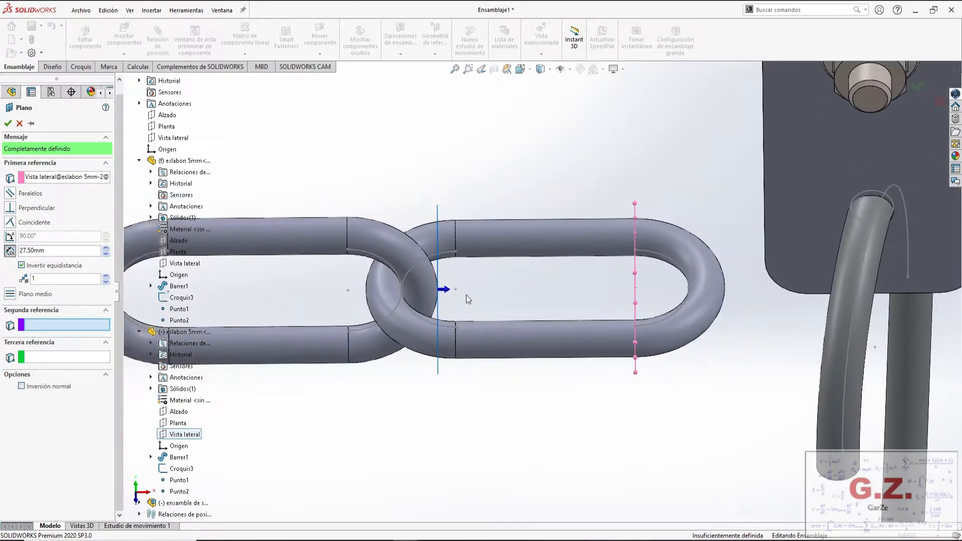
{"action": "middle_click_drag", "start_coordinate": [420, 195], "coordinate": [453, 191]}
{"action": "left_click", "coordinate": [8, 124]}
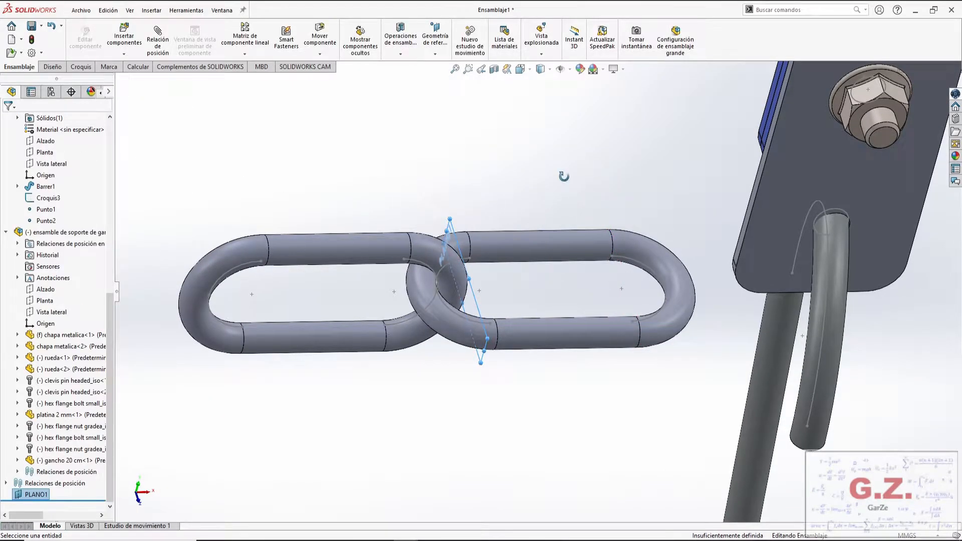
- Add a coincident mate between the new reference plane and the narrow side face of the hook support's blue plate
{"action": "scroll", "coordinate": [563, 176], "scroll_direction": "up", "scroll_amount": 3}
{"action": "left_click", "coordinate": [154, 57]}
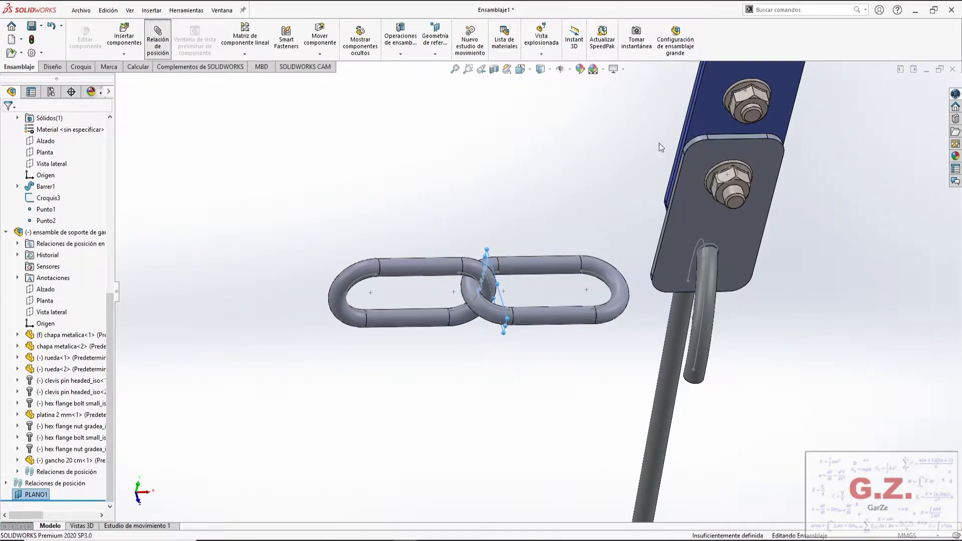
{"action": "scroll", "coordinate": [657, 167], "scroll_direction": "down", "scroll_amount": 4}
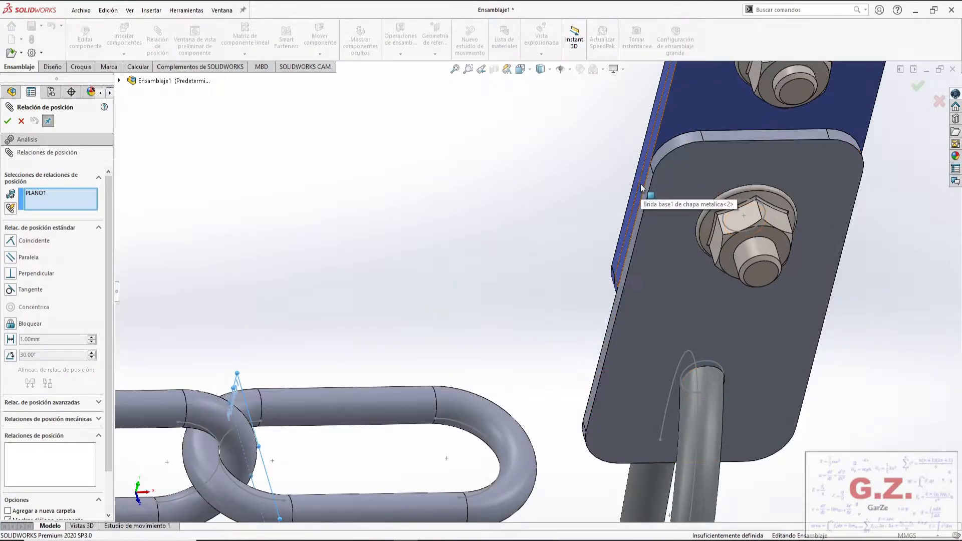
{"action": "left_click", "coordinate": [641, 183]}
{"action": "scroll", "coordinate": [541, 290], "scroll_direction": "up", "scroll_amount": 3}
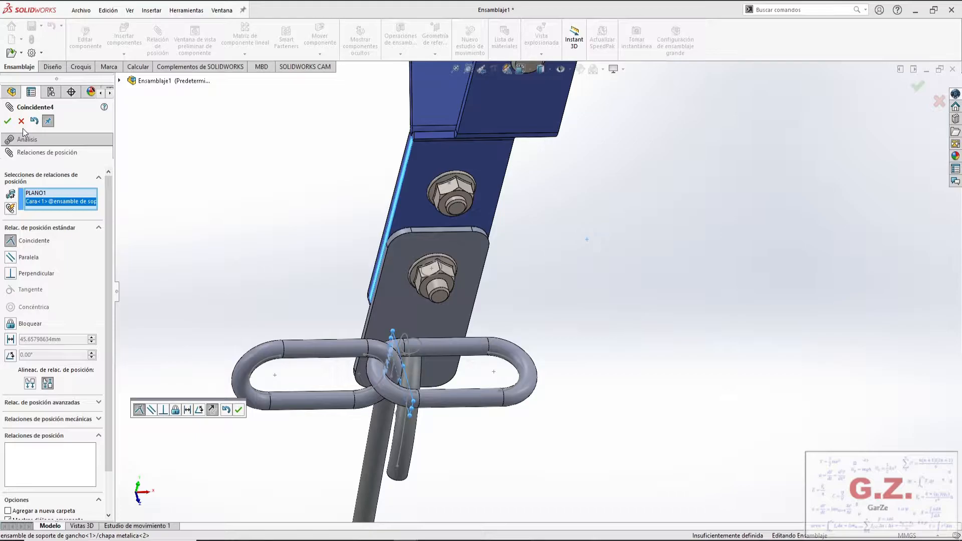
{"action": "left_click", "coordinate": [8, 121]}
- Slide the hook support assembly down past the chain links along its mated faces, and finish mating
{"action": "left_click_drag", "start_coordinate": [416, 240], "coordinate": [425, 281]}
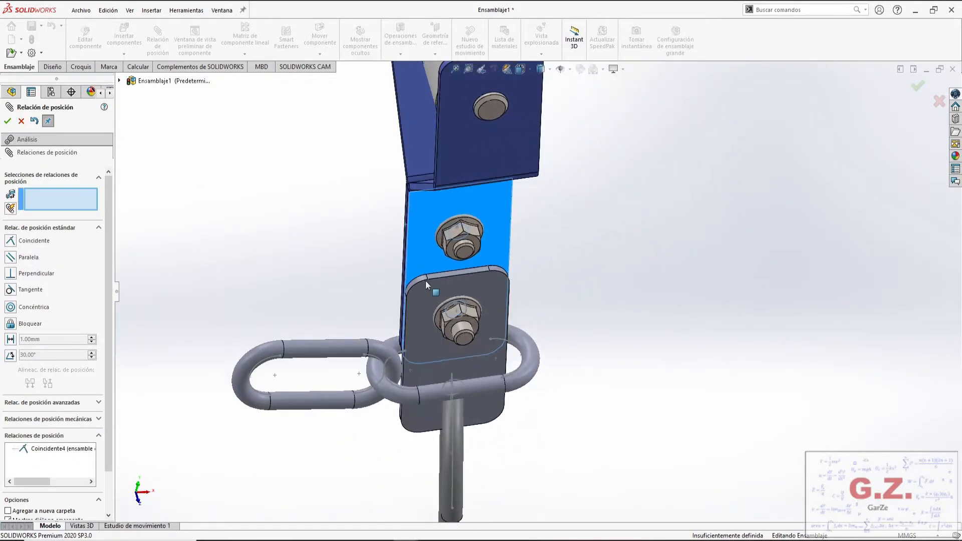
{"action": "left_click_drag", "start_coordinate": [445, 440], "coordinate": [459, 519]}
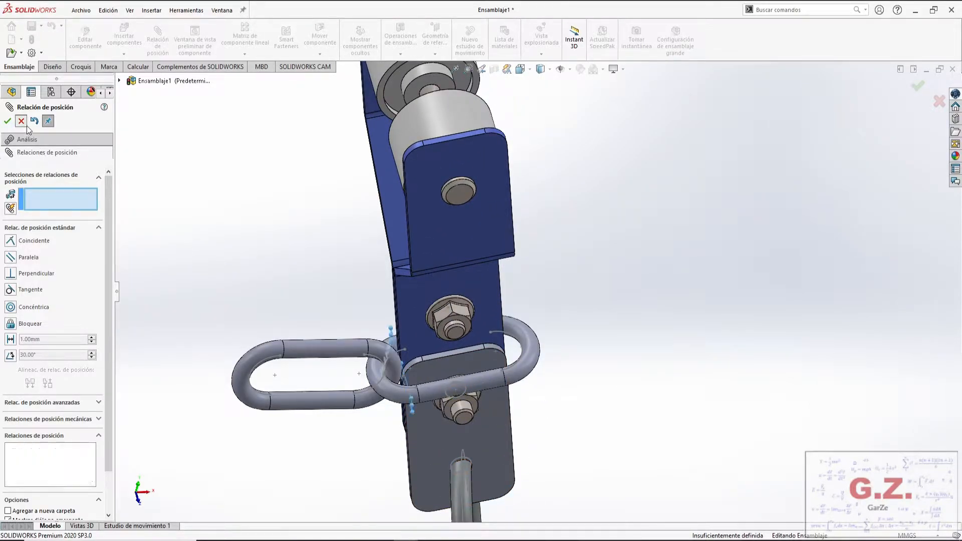
{"action": "left_click", "coordinate": [8, 120]}
{"action": "left_click_drag", "start_coordinate": [526, 365], "coordinate": [536, 391]}
{"action": "left_click", "coordinate": [555, 417]}
{"action": "middle_click_drag", "start_coordinate": [553, 418], "coordinate": [498, 344]}
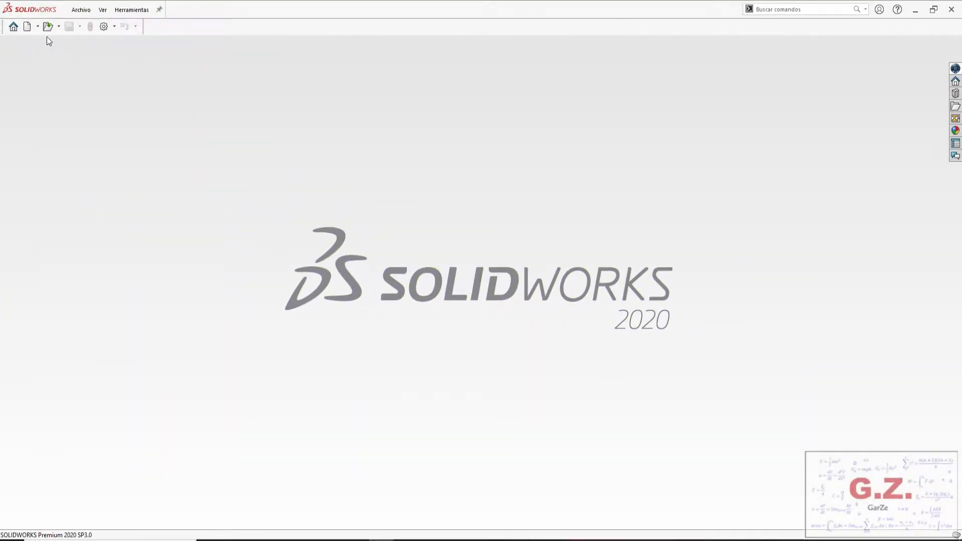
- Create a new part document for the chain's transport line
{"action": "left_click", "coordinate": [80, 10]}
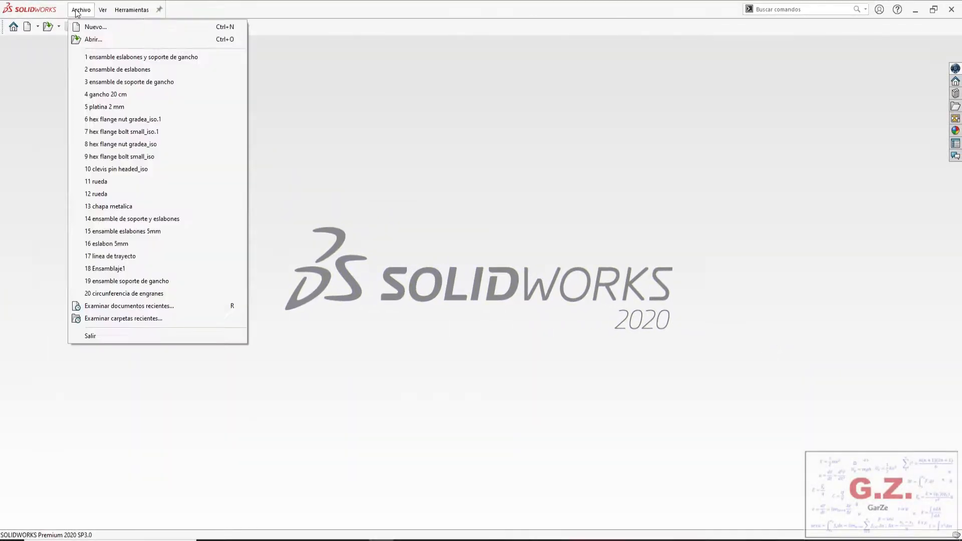
{"action": "left_click", "coordinate": [96, 29]}
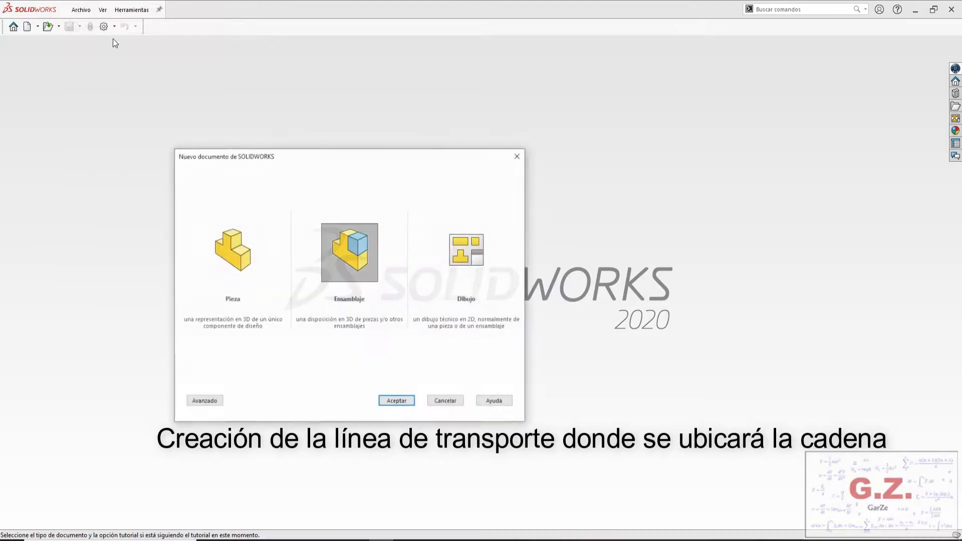
{"action": "left_click", "coordinate": [248, 256]}
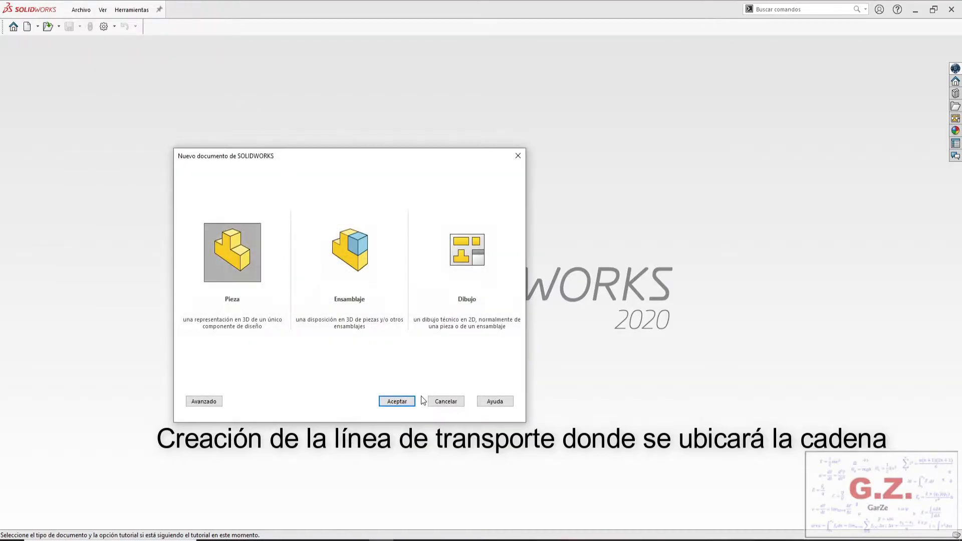
{"action": "left_click", "coordinate": [397, 402]}
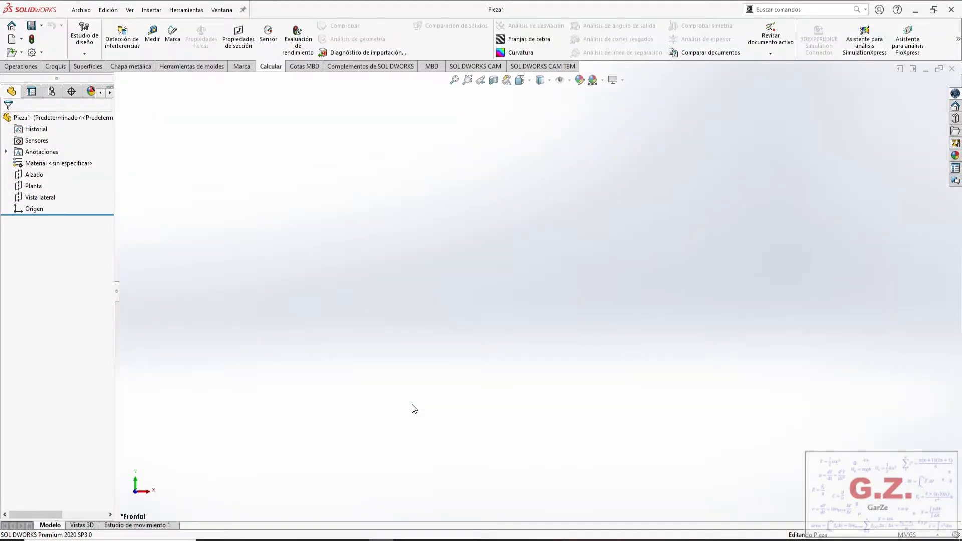
- Sketch a horizontal straight slot on the Alzado plane, from the origin toward negative X, about 125 mm between centres and 66 mm wide
{"action": "left_click", "coordinate": [51, 68]}
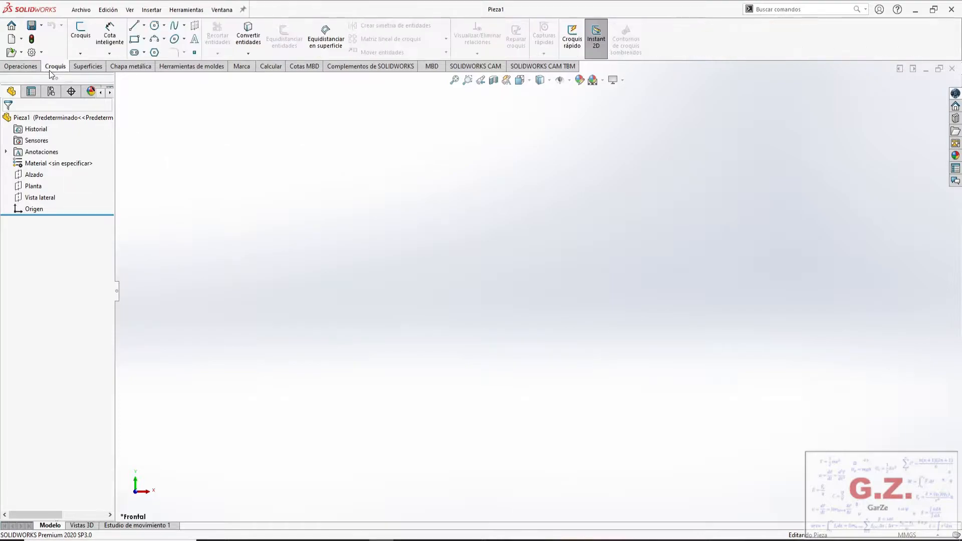
{"action": "left_click", "coordinate": [81, 31]}
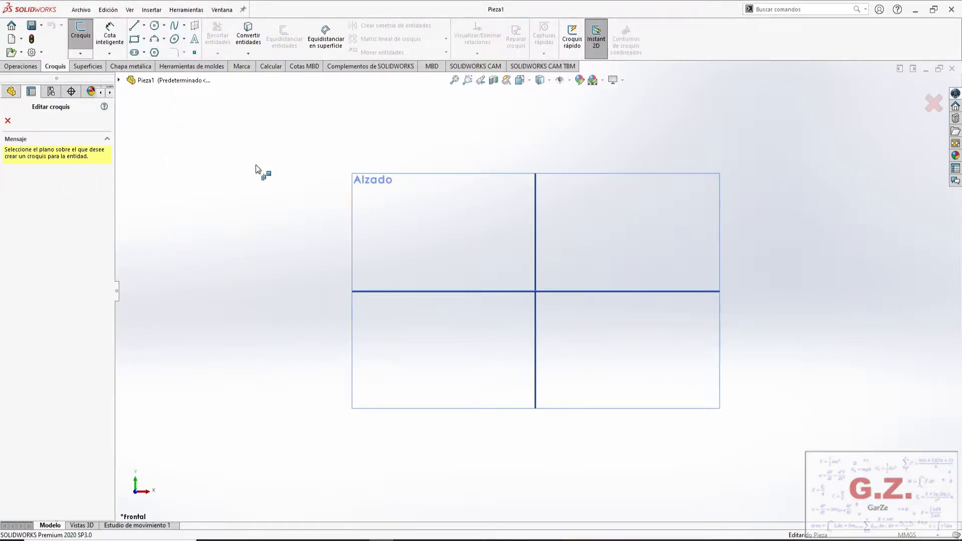
{"action": "left_click", "coordinate": [421, 205]}
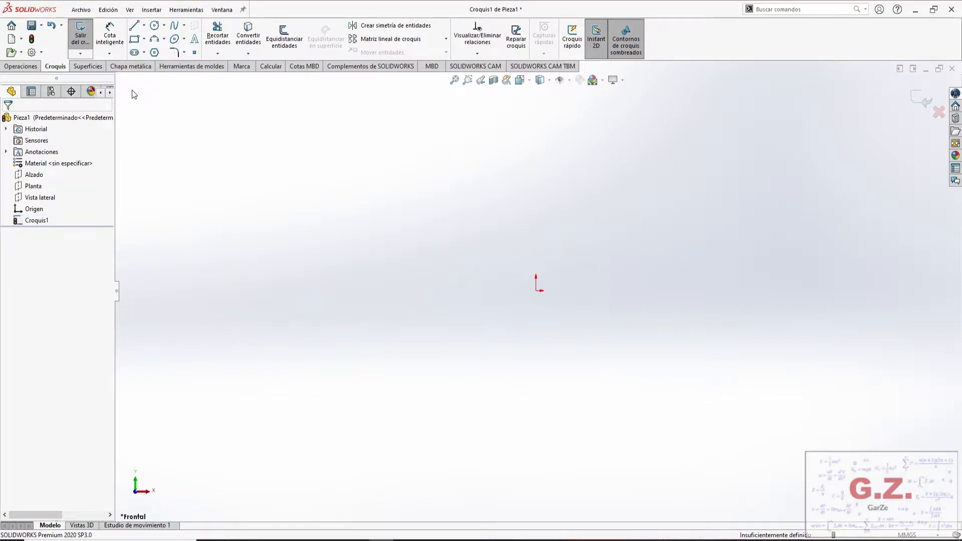
{"action": "left_click", "coordinate": [135, 52]}
{"action": "left_click", "coordinate": [537, 291]}
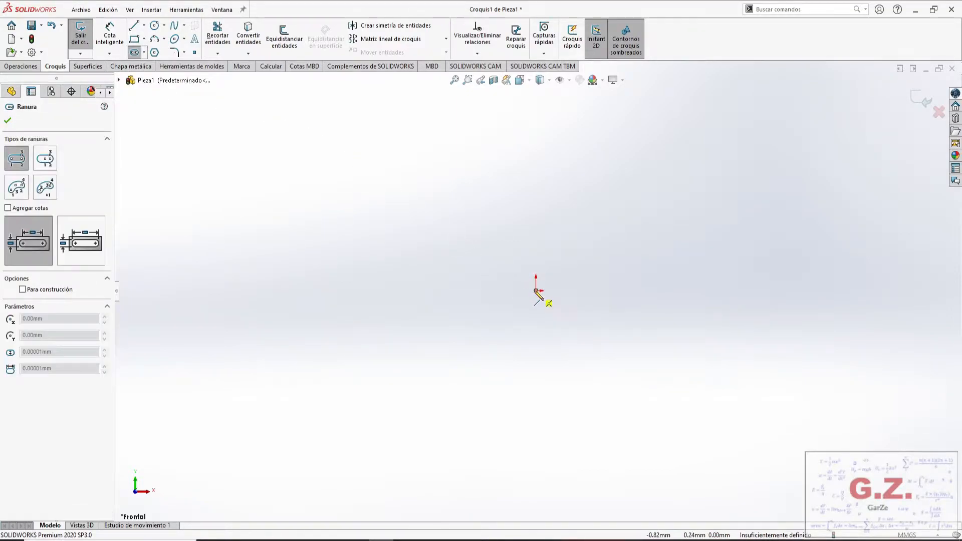
{"action": "left_click", "coordinate": [279, 291]}
{"action": "left_click", "coordinate": [353, 221]}
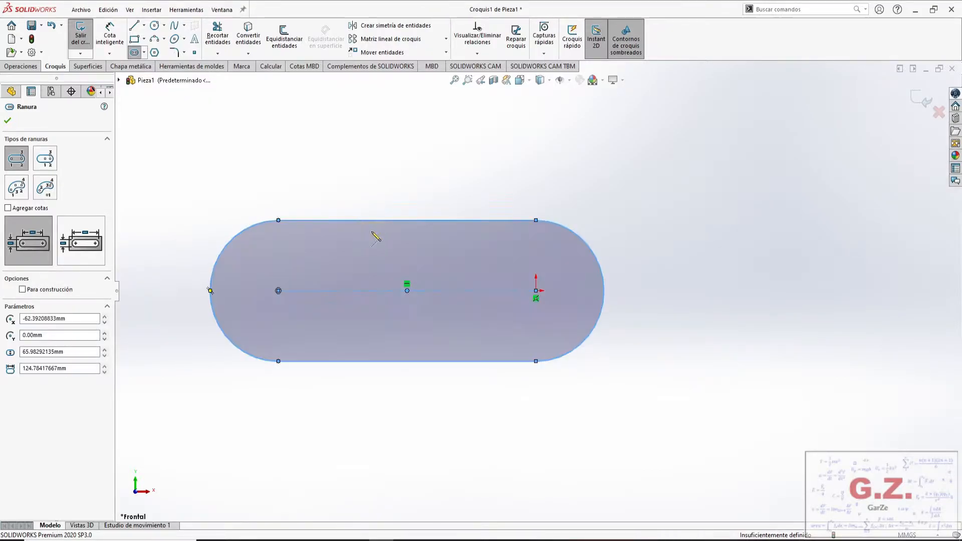
{"action": "key", "text": "Escape"}
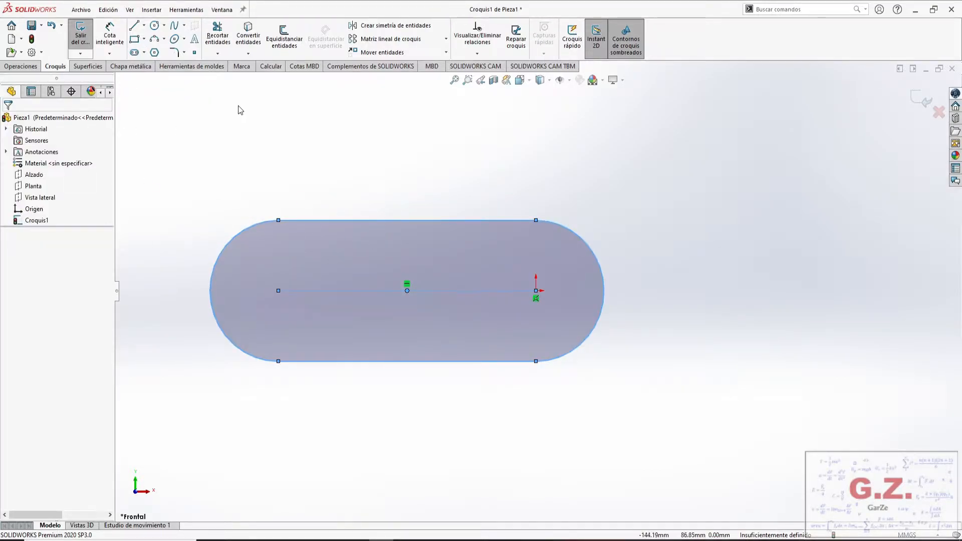
- Dimension the slot with 2000 mm between its arc centres and a 300 mm end radius
{"action": "key", "text": "s"}
{"action": "left_click", "coordinate": [353, 155]}
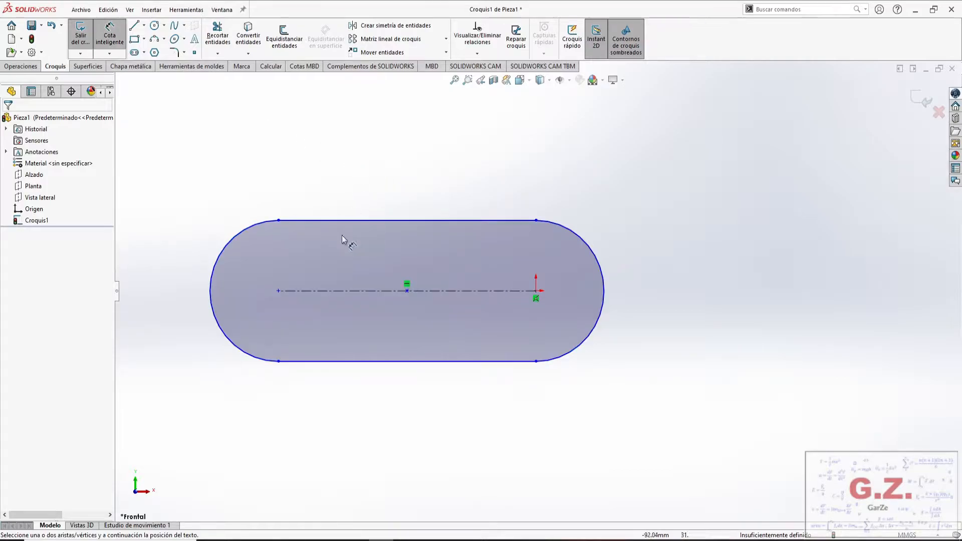
{"action": "left_click", "coordinate": [331, 290]}
{"action": "left_click", "coordinate": [397, 170]}
{"action": "type", "text": "2000"}
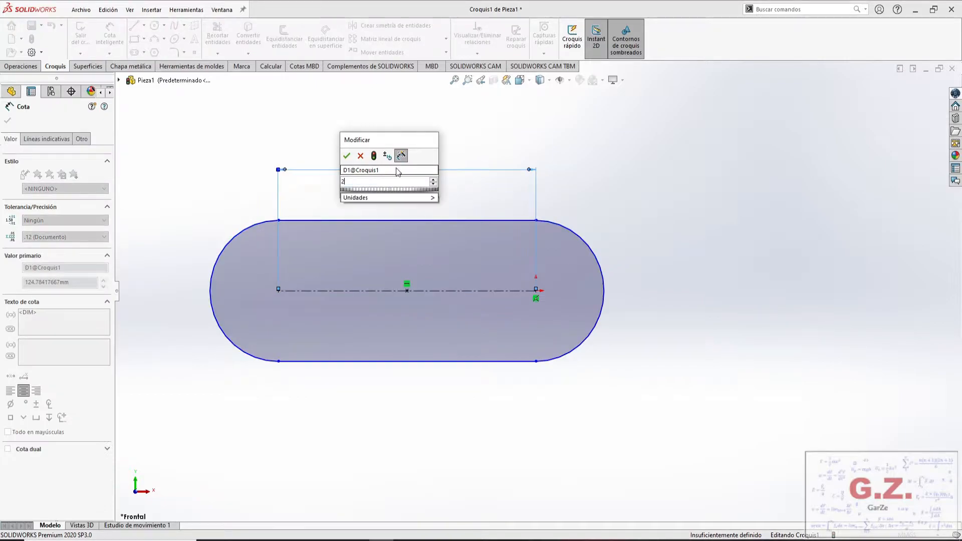
{"action": "left_click", "coordinate": [348, 156]}
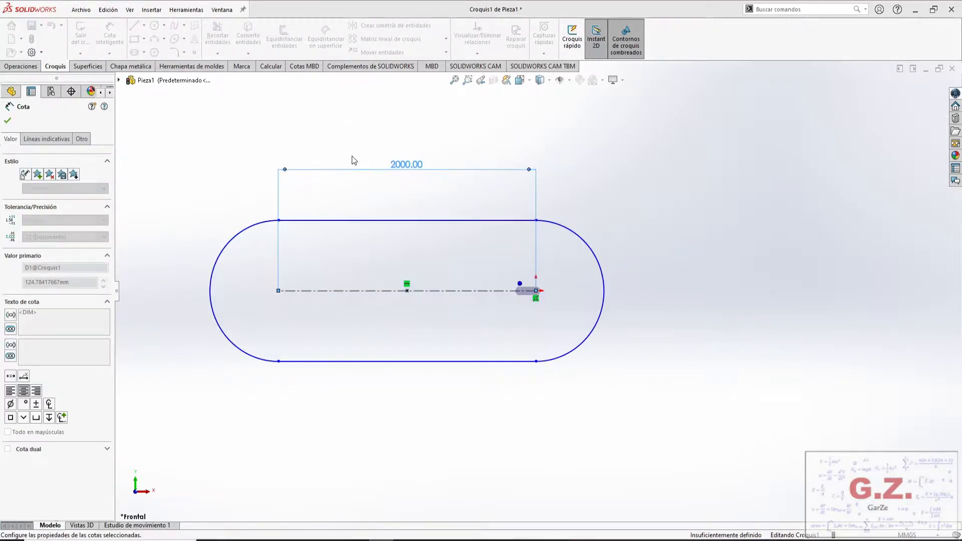
{"action": "left_click", "coordinate": [241, 233]}
{"action": "left_click", "coordinate": [221, 185]}
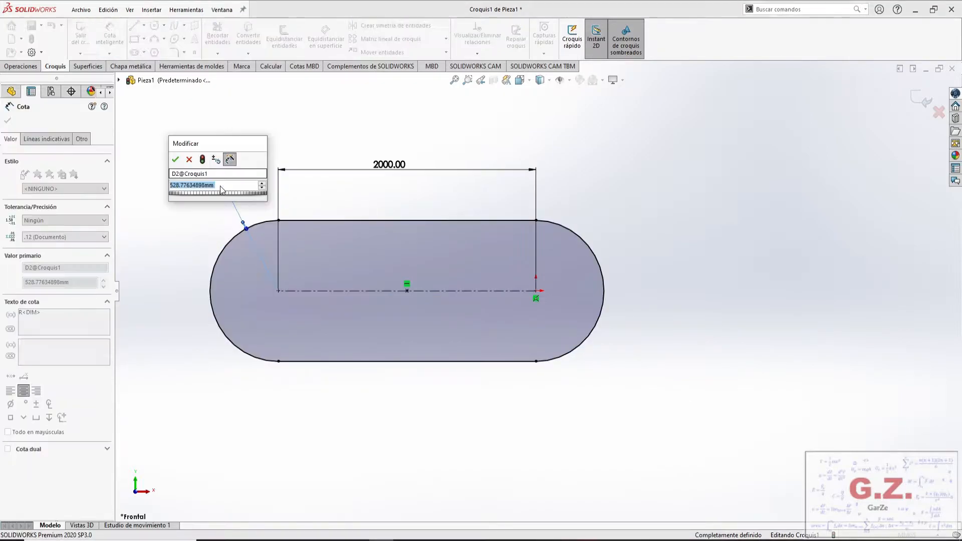
{"action": "left_click", "coordinate": [174, 159]}
- Add a path length dimension around the slot's two lines and two end arcs, place it below the slot, and finish the sketch
{"action": "left_click", "coordinate": [109, 53]}
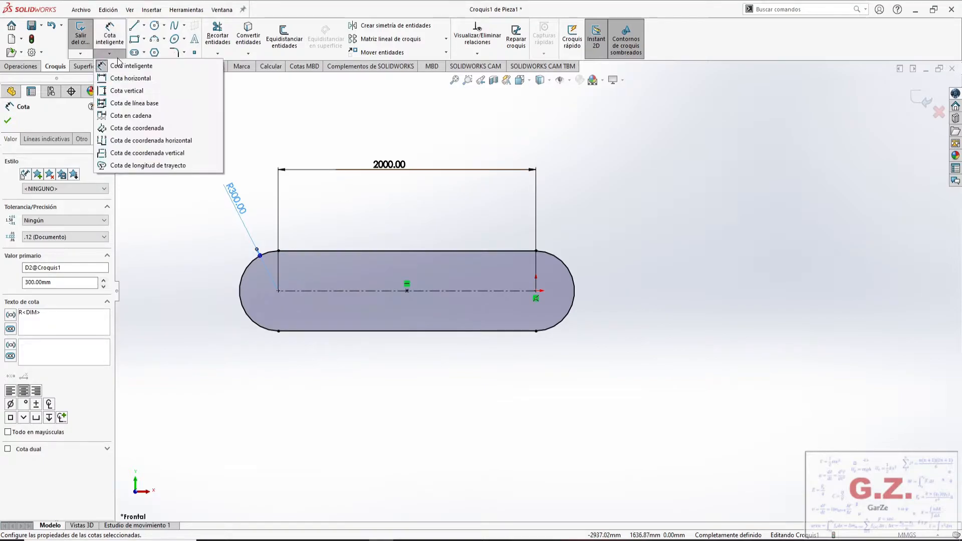
{"action": "left_click", "coordinate": [147, 165]}
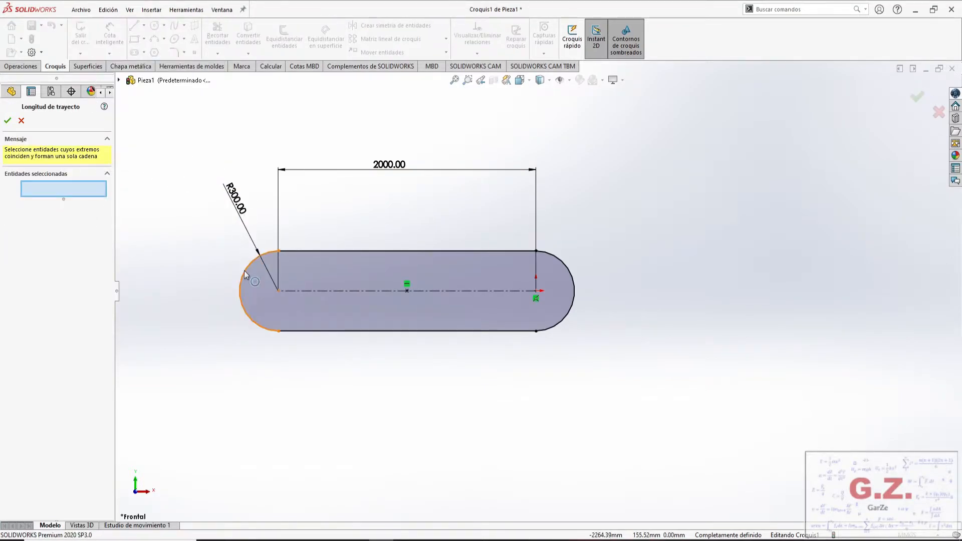
{"action": "left_click", "coordinate": [244, 271]}
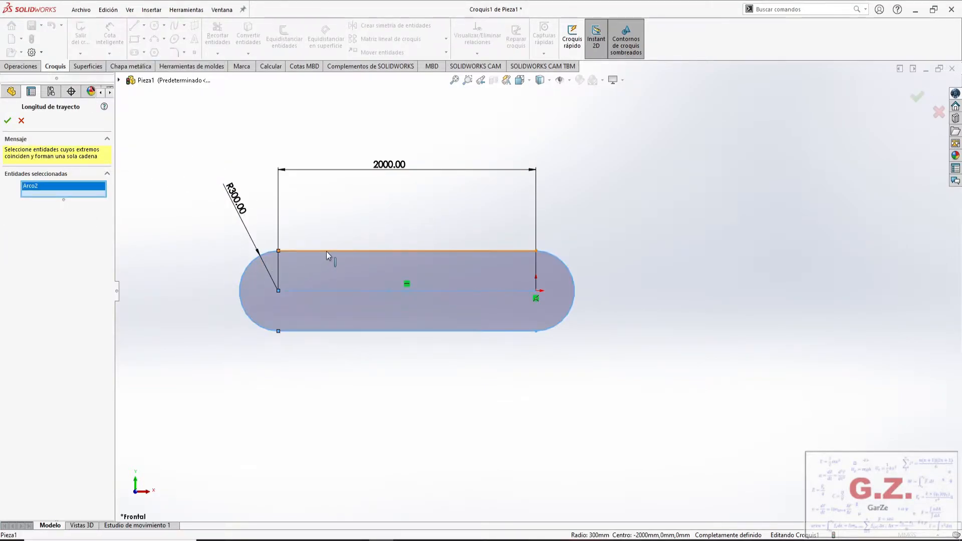
{"action": "left_click", "coordinate": [326, 251]}
{"action": "left_click", "coordinate": [573, 308]}
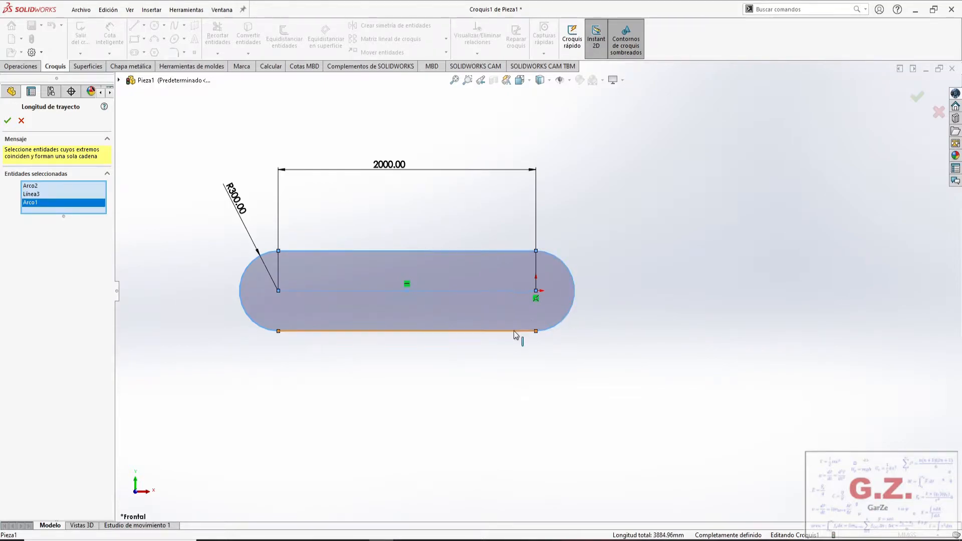
{"action": "left_click", "coordinate": [513, 332]}
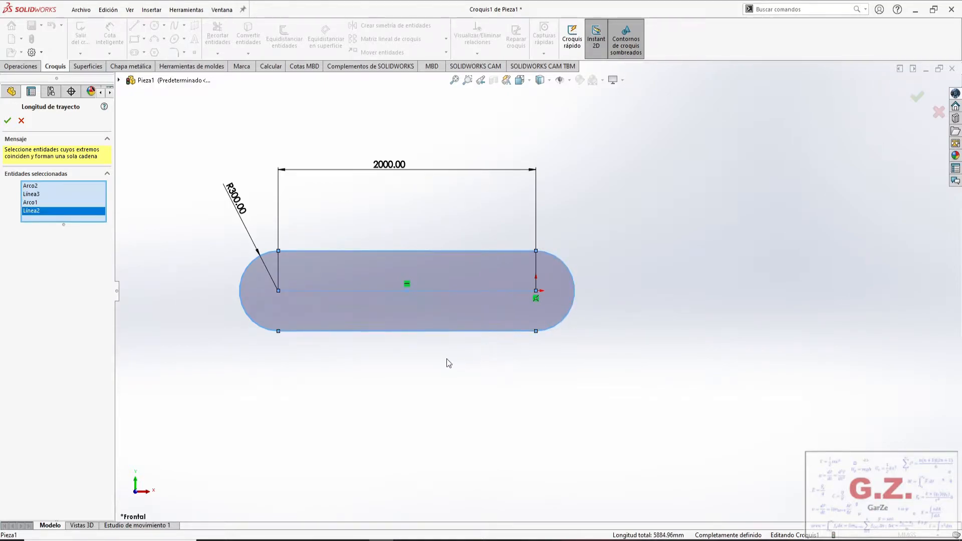
{"action": "left_click", "coordinate": [8, 120]}
{"action": "left_click", "coordinate": [427, 329]}
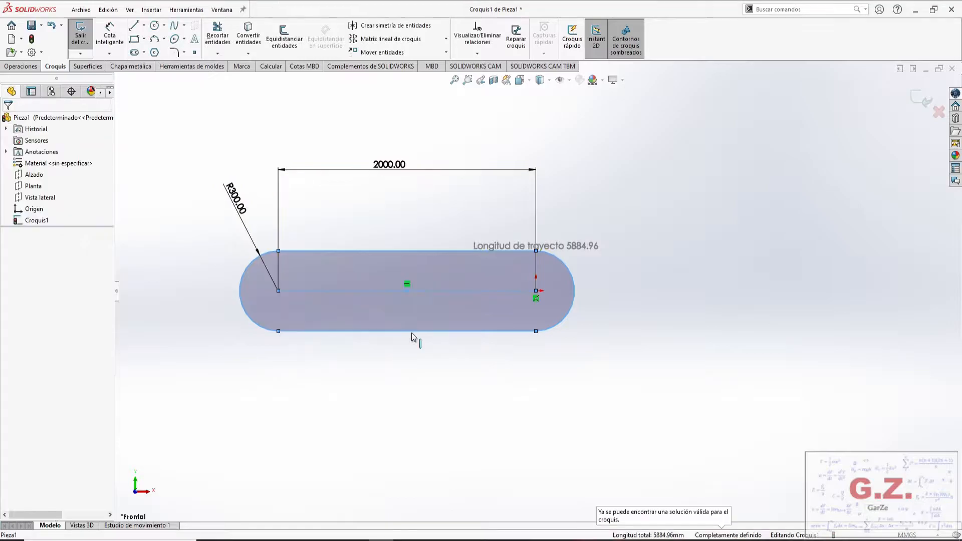
{"action": "left_click_drag", "start_coordinate": [555, 249], "coordinate": [388, 368]}
{"action": "left_click", "coordinate": [401, 413]}
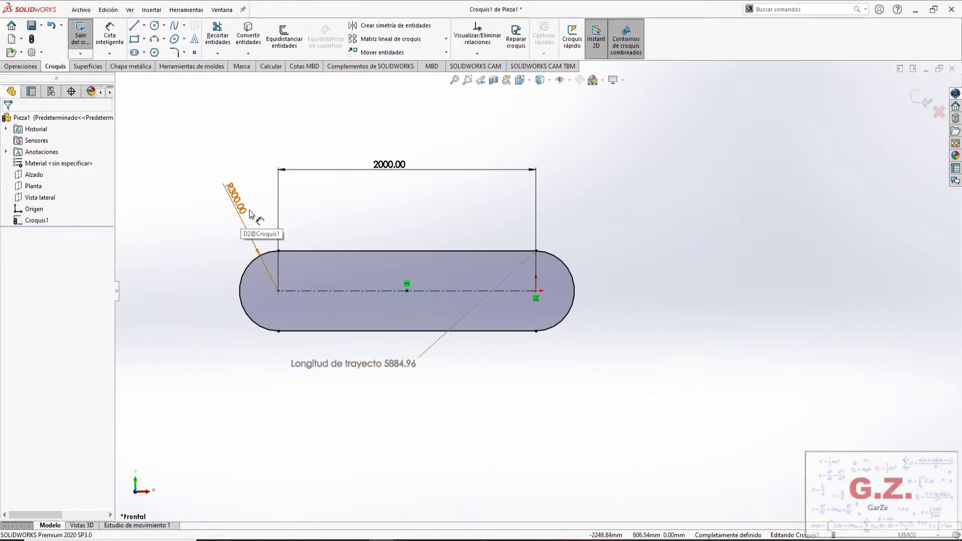
{"action": "left_click", "coordinate": [913, 96]}
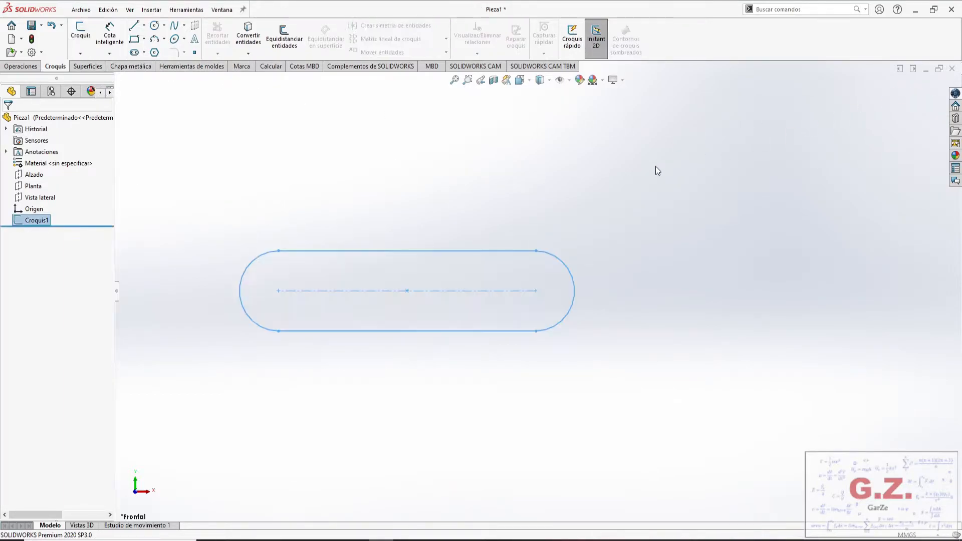
{"action": "left_click", "coordinate": [86, 55]}
{"action": "left_click", "coordinate": [96, 64]}
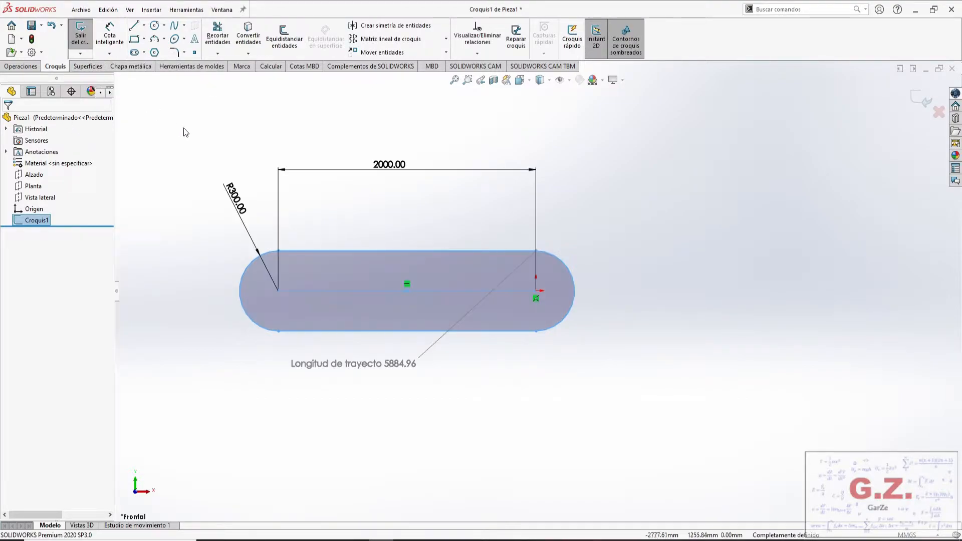
{"action": "left_click", "coordinate": [170, 179]}
{"action": "double_click", "coordinate": [169, 178]}
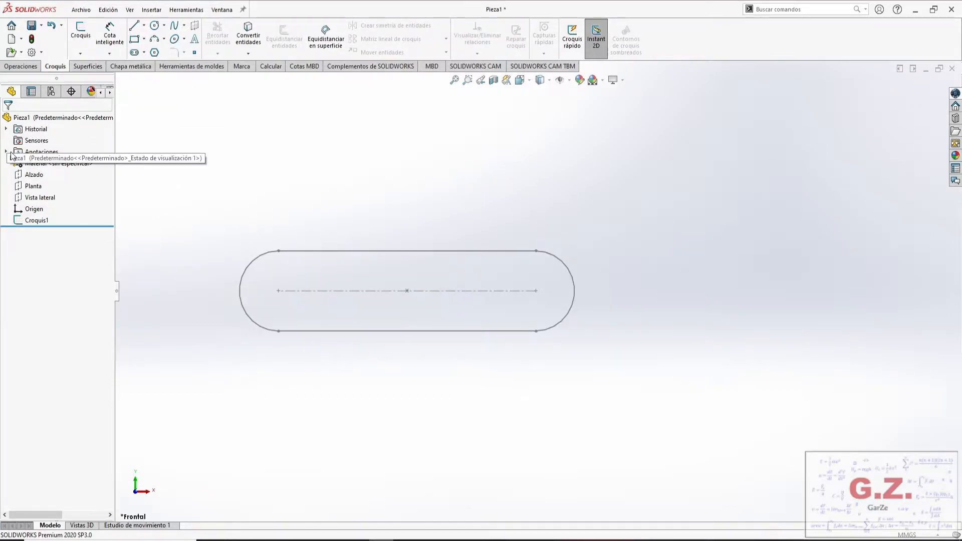
- Start a second sketch on the Alzado plane
{"action": "left_click", "coordinate": [25, 176]}
{"action": "left_click", "coordinate": [76, 34]}
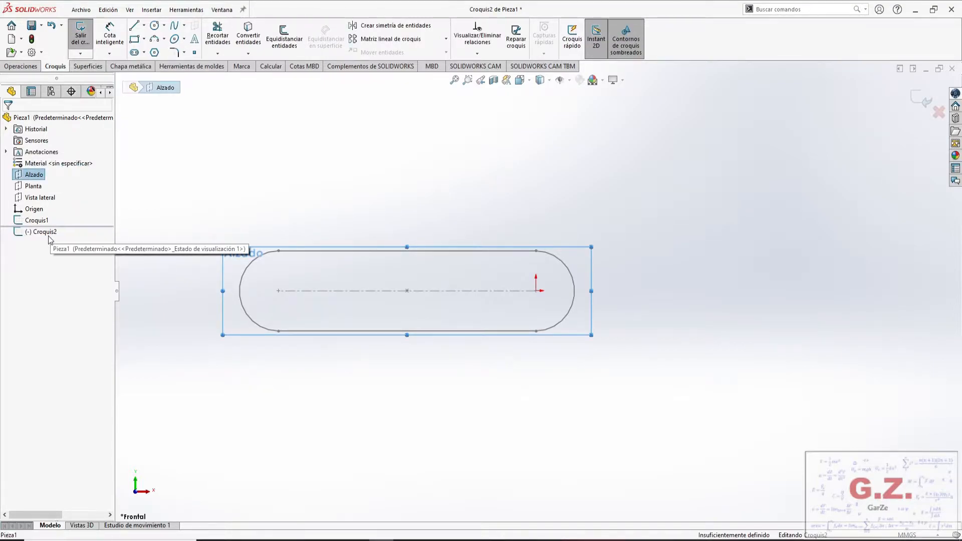
{"action": "left_click", "coordinate": [48, 233]}
{"action": "left_click", "coordinate": [48, 235]}
{"action": "left_click", "coordinate": [56, 241]}
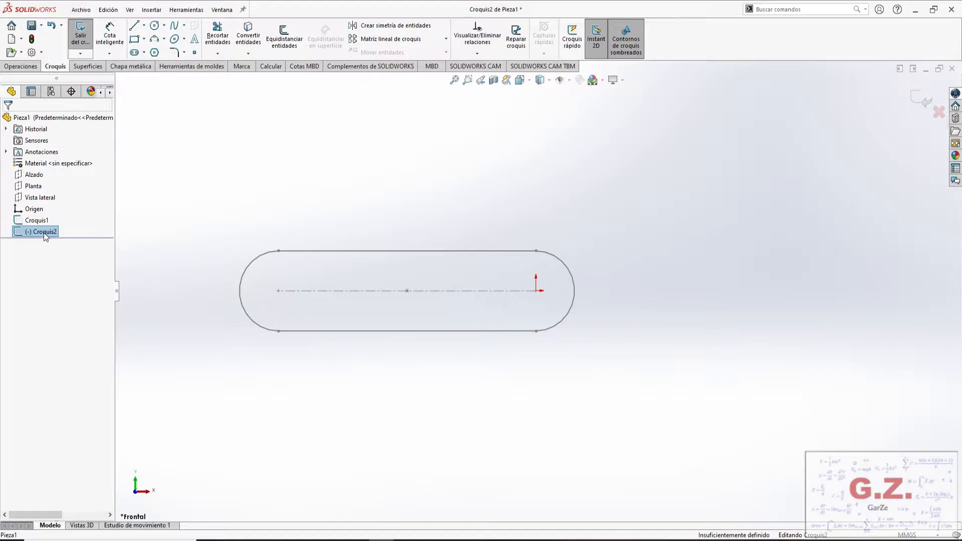
{"action": "left_click", "coordinate": [211, 238]}
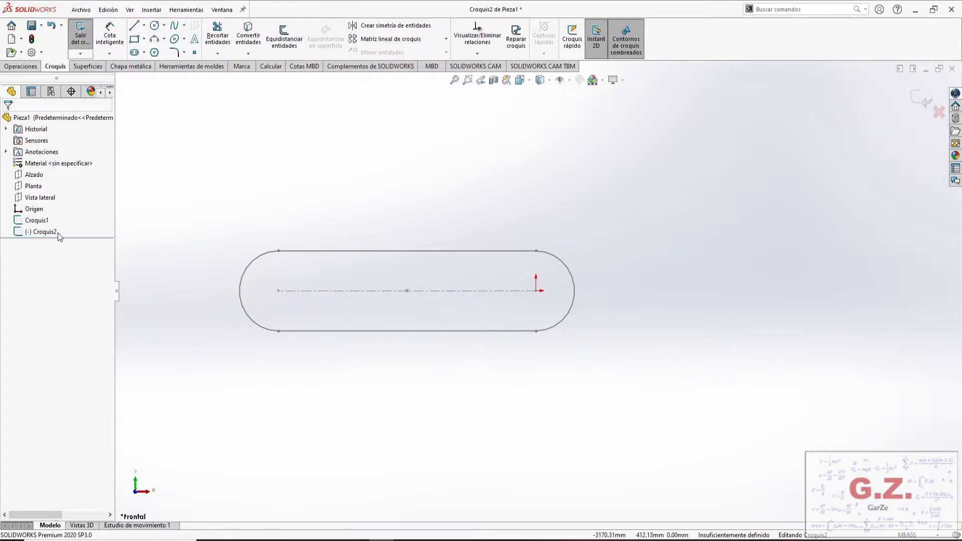
- Fit a closed, constrained spline to the slot's two lines and two end arcs with a 0.01 mm tolerance
{"action": "left_click", "coordinate": [172, 12]}
{"action": "mouse_move", "coordinate": [281, 340]}
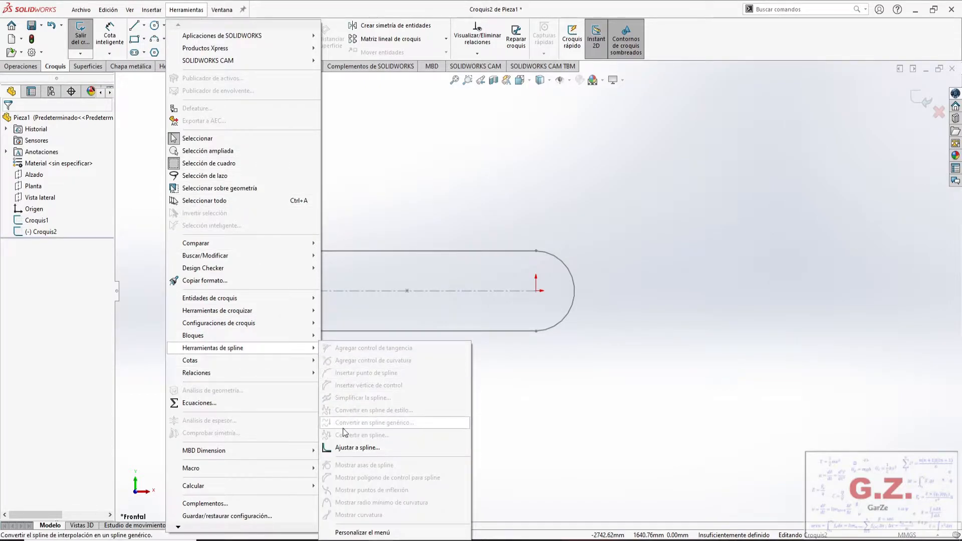
{"action": "left_click", "coordinate": [350, 447]}
{"action": "left_click", "coordinate": [294, 252]}
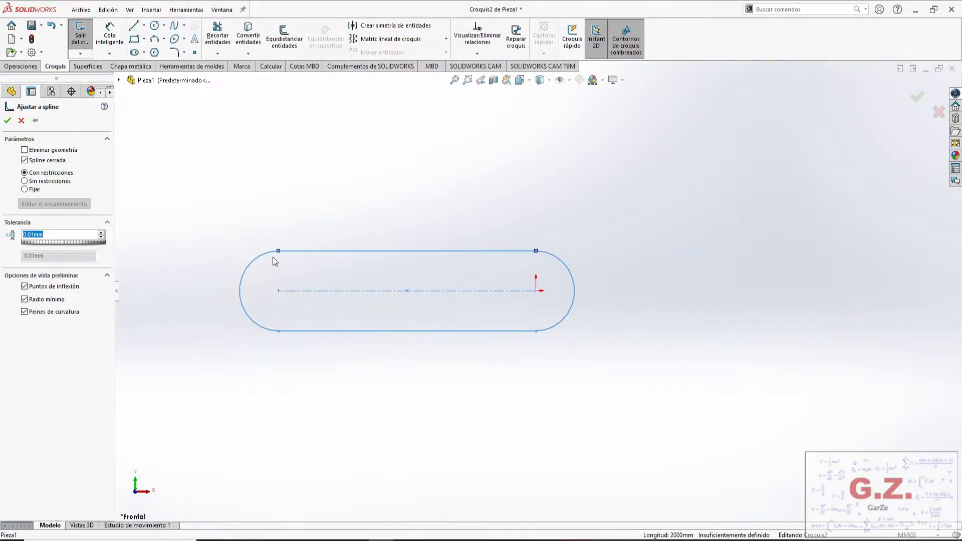
{"action": "left_click", "coordinate": [265, 257]}
{"action": "left_click", "coordinate": [331, 331]}
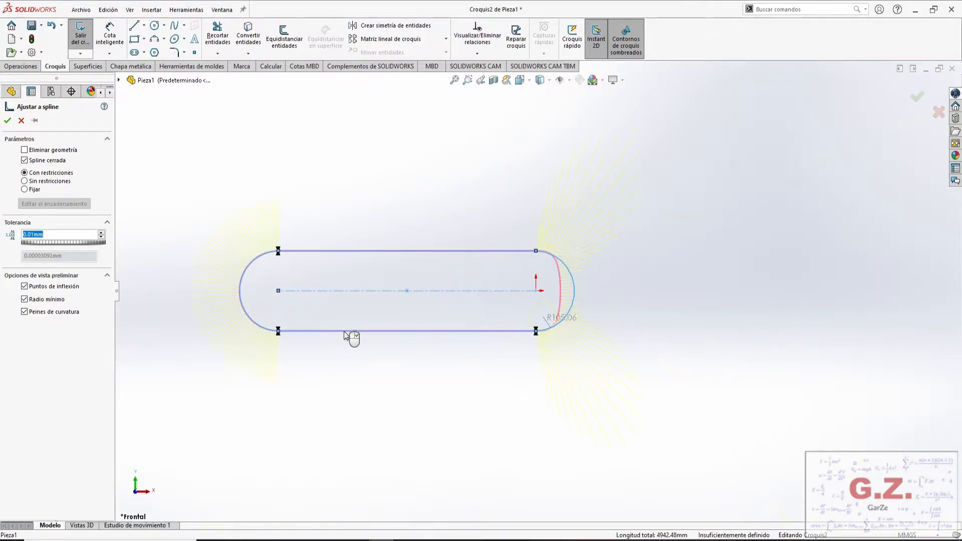
{"action": "left_click", "coordinate": [569, 300]}
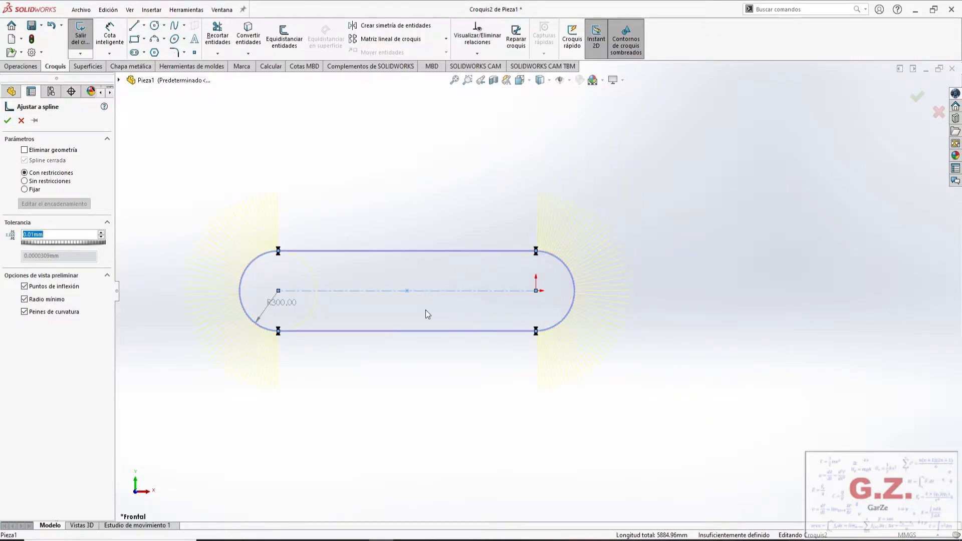
{"action": "left_click", "coordinate": [7, 121]}
{"action": "mouse_move", "coordinate": [313, 202]}
{"action": "middle_mouse_down"}
{"action": "mouse_move", "coordinate": [311, 172]}
{"action": "mouse_move", "coordinate": [262, 161]}
{"action": "mouse_move", "coordinate": [356, 175]}
{"action": "mouse_move", "coordinate": [344, 148]}
{"action": "mouse_move", "coordinate": [299, 196]}
{"action": "middle_mouse_up"}
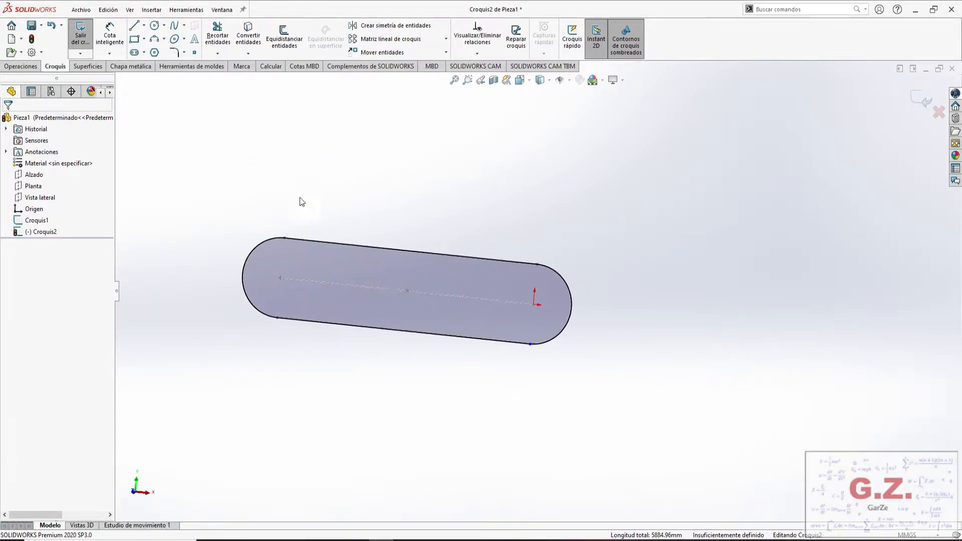
- Save the part as "linea de transporte" in the solidworks.1 folder
{"action": "left_click", "coordinate": [81, 9]}
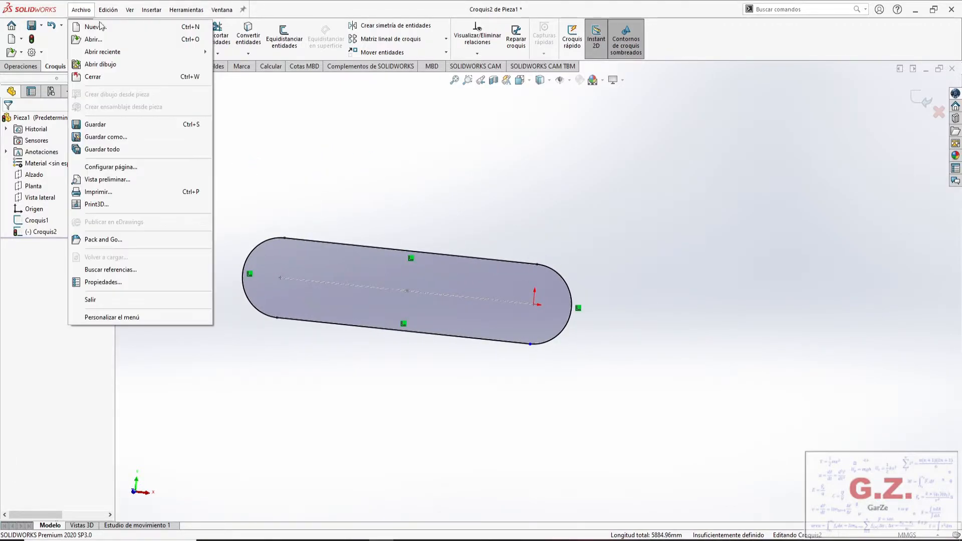
{"action": "left_click", "coordinate": [122, 139]}
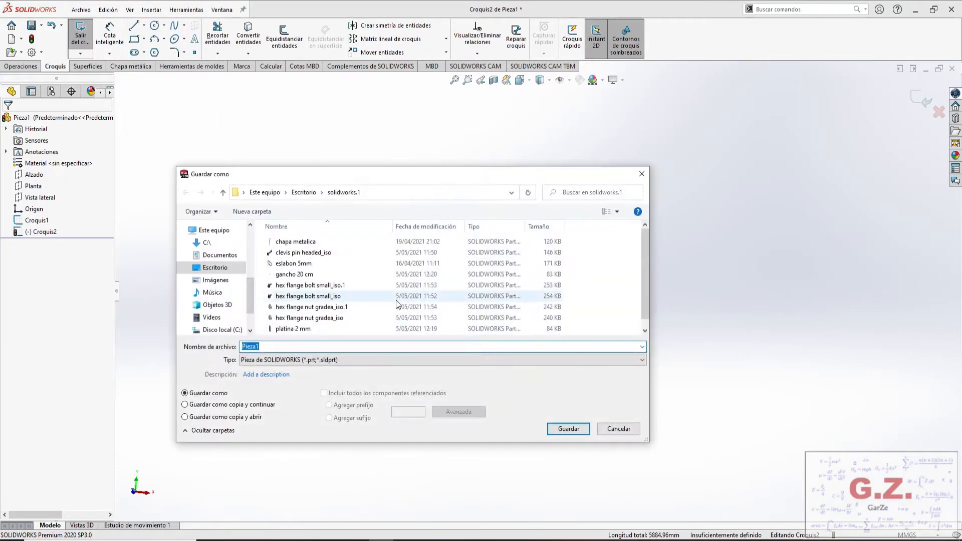
{"action": "key", "text": "BackSpace"}
{"action": "type", "text": "linea de transporte"}
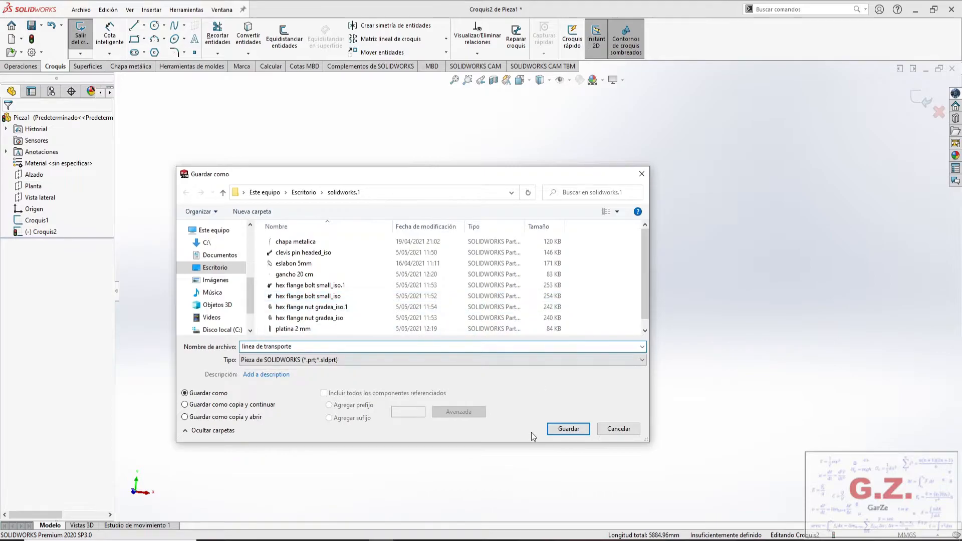
{"action": "left_click", "coordinate": [568, 429]}
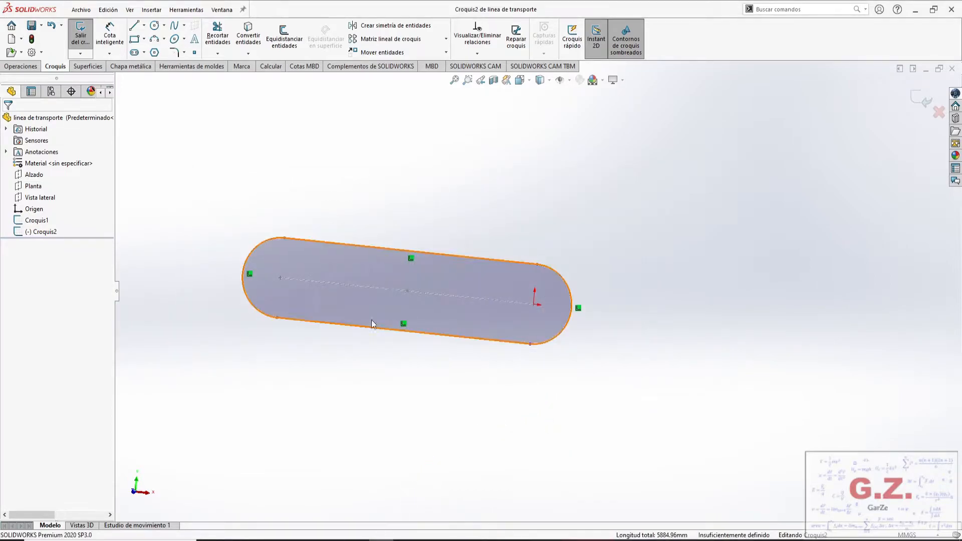
- Create a new assembly document and place the linea de transporte part in it as the first component
{"action": "left_click", "coordinate": [81, 9]}
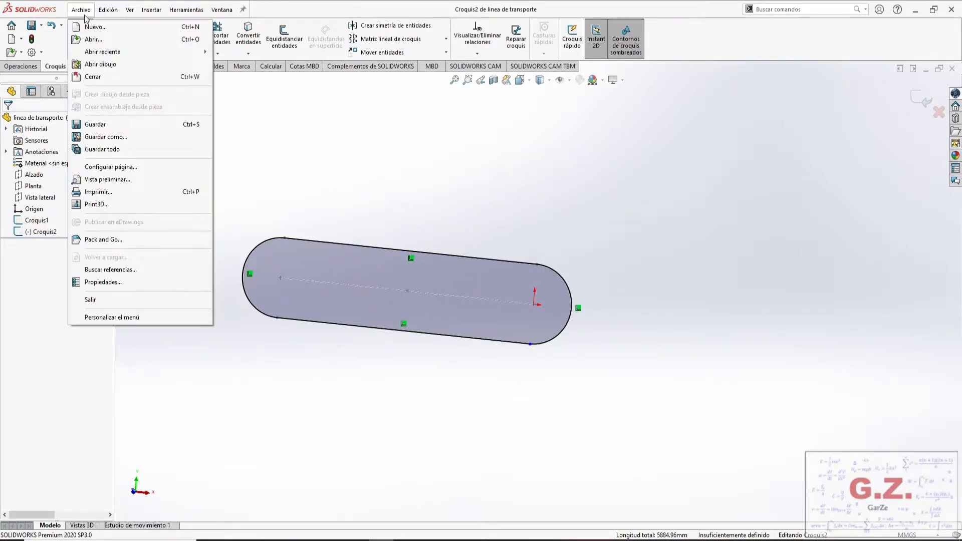
{"action": "left_click", "coordinate": [88, 30]}
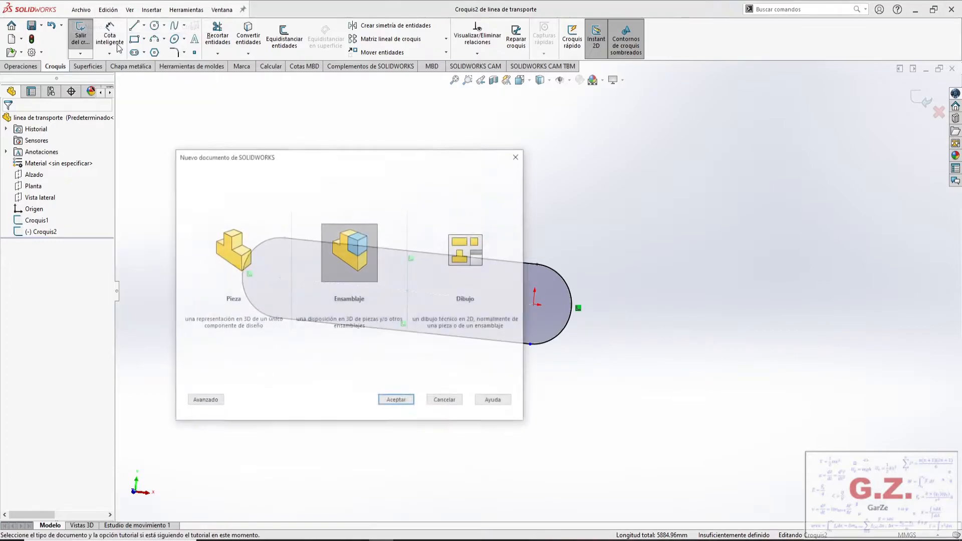
{"action": "left_click", "coordinate": [358, 264]}
{"action": "left_click", "coordinate": [387, 402]}
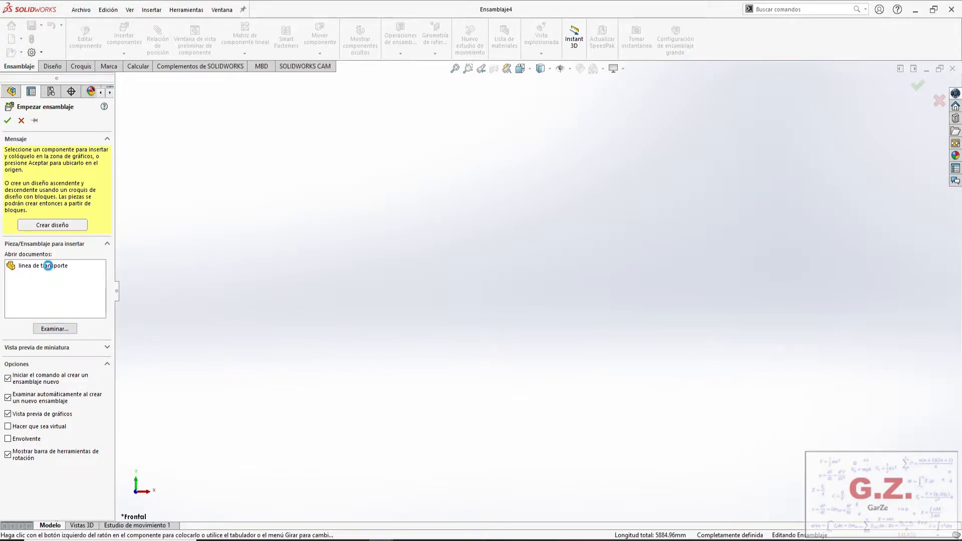
{"action": "left_click", "coordinate": [52, 267]}
{"action": "left_click", "coordinate": [415, 284]}
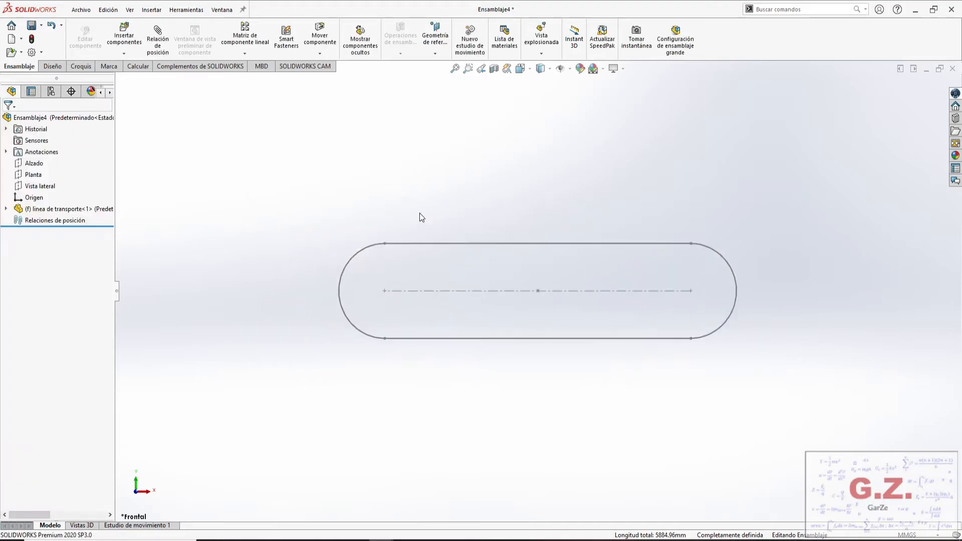
- Insert the "ensamble eslabones y soporte de gancho" assembly near the start of the slot's upper line, and rebuild the document
{"action": "left_click", "coordinate": [119, 48]}
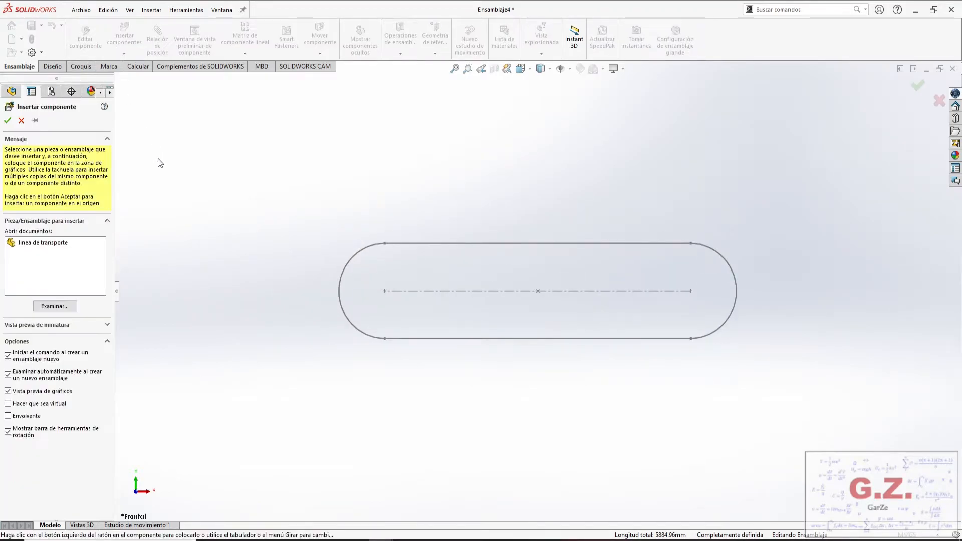
{"action": "left_click", "coordinate": [55, 306]}
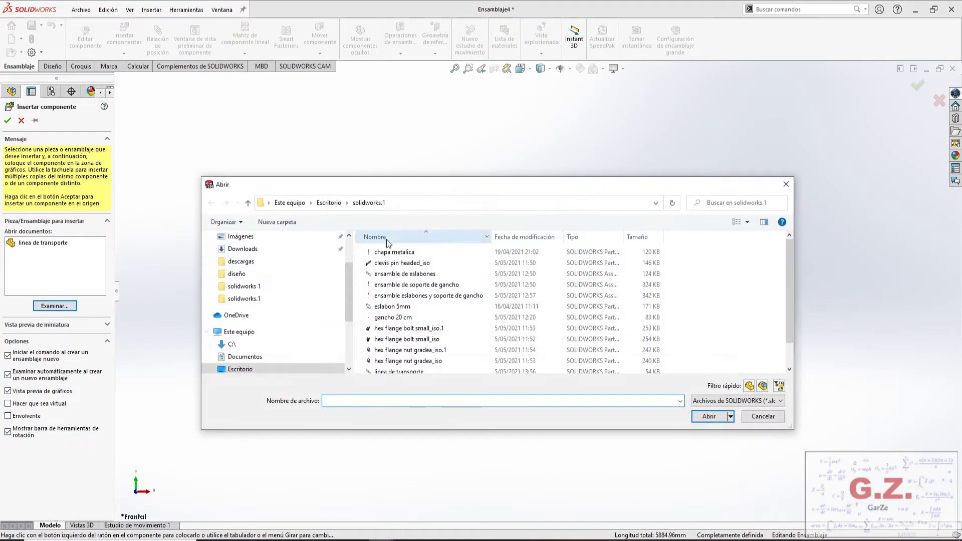
{"action": "left_click", "coordinate": [449, 295]}
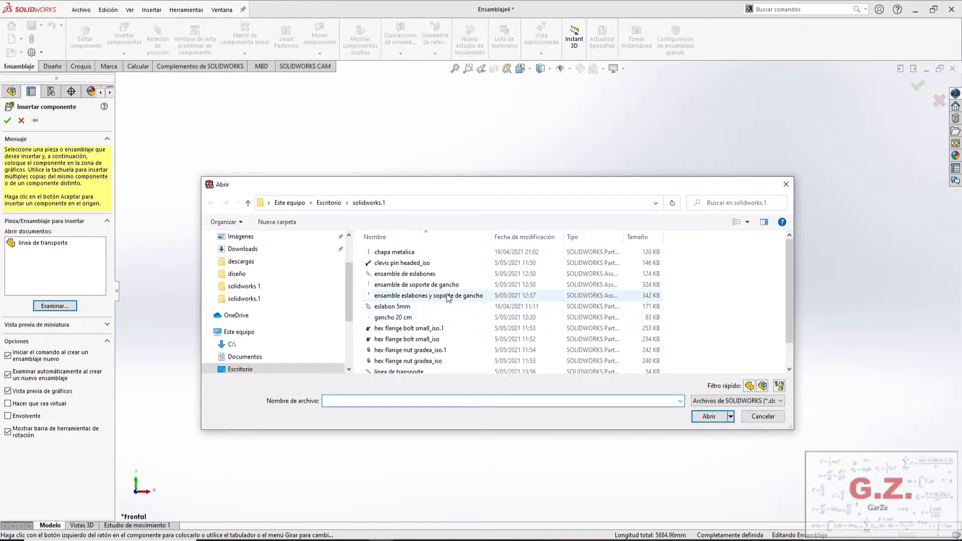
{"action": "left_click", "coordinate": [700, 421]}
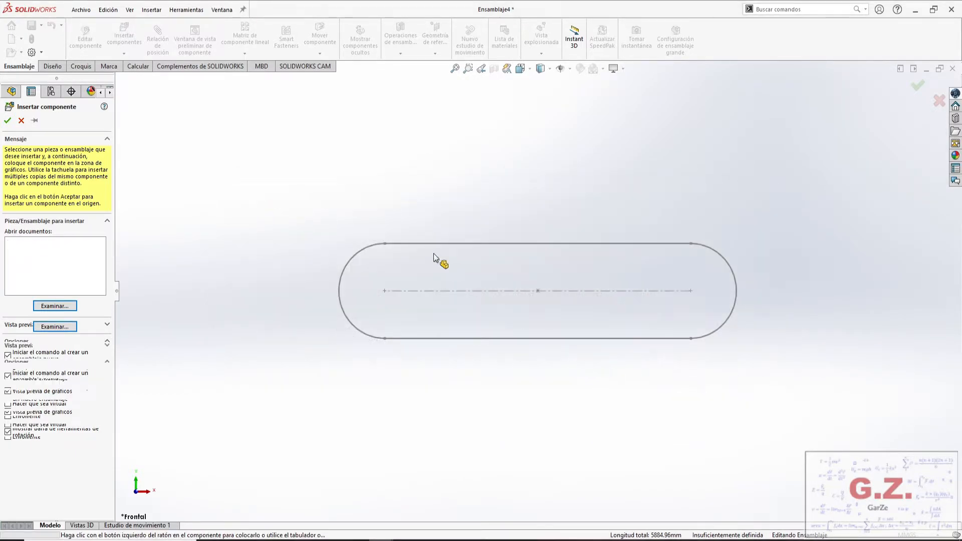
{"action": "left_click", "coordinate": [397, 254]}
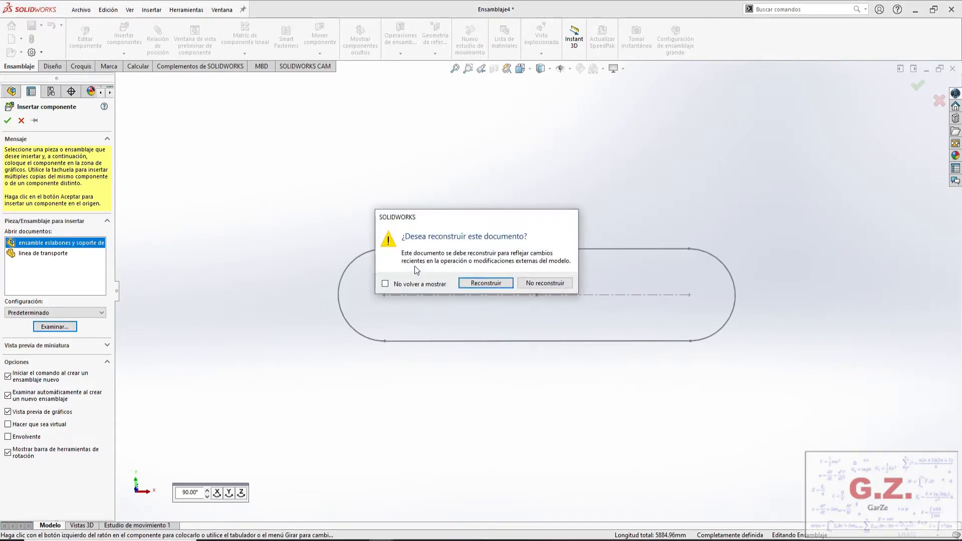
{"action": "left_click", "coordinate": [477, 286]}
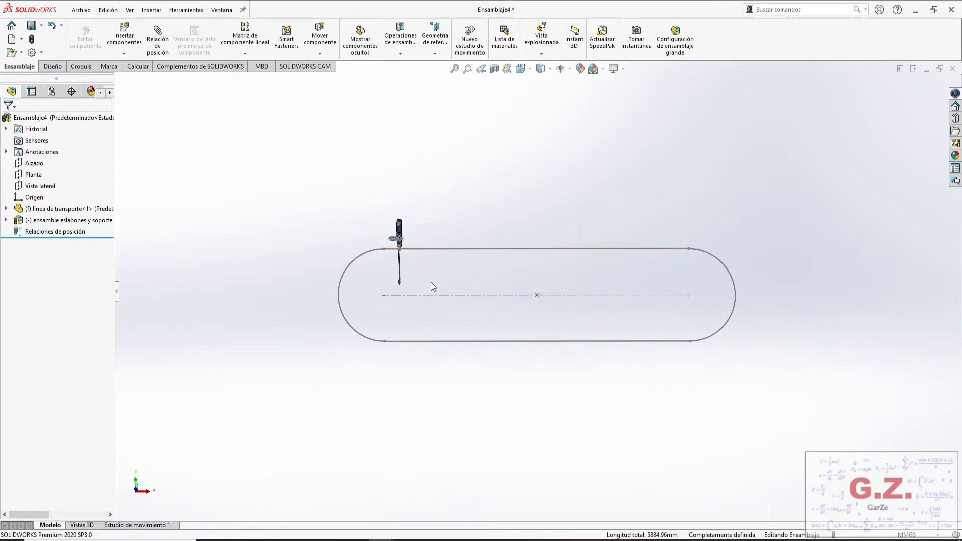
- Move the chain link and hook support subassembly close to the transport line's rounded end on the negative X side
{"action": "key", "text": "space"}
{"action": "left_click", "coordinate": [420, 206]}
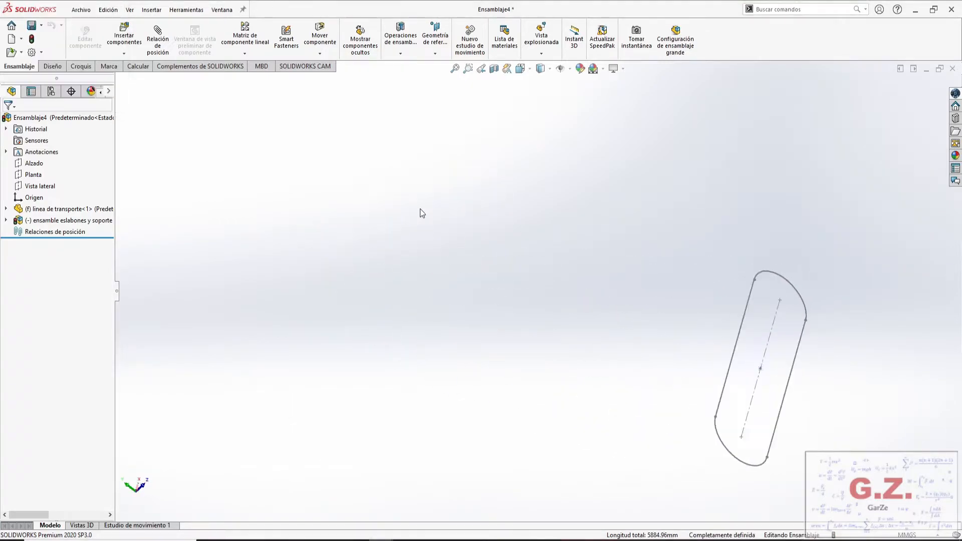
{"action": "left_click", "coordinate": [610, 100]}
{"action": "left_click_drag", "start_coordinate": [610, 100], "coordinate": [518, 475]}
{"action": "key", "text": "space"}
{"action": "left_click", "coordinate": [438, 496]}
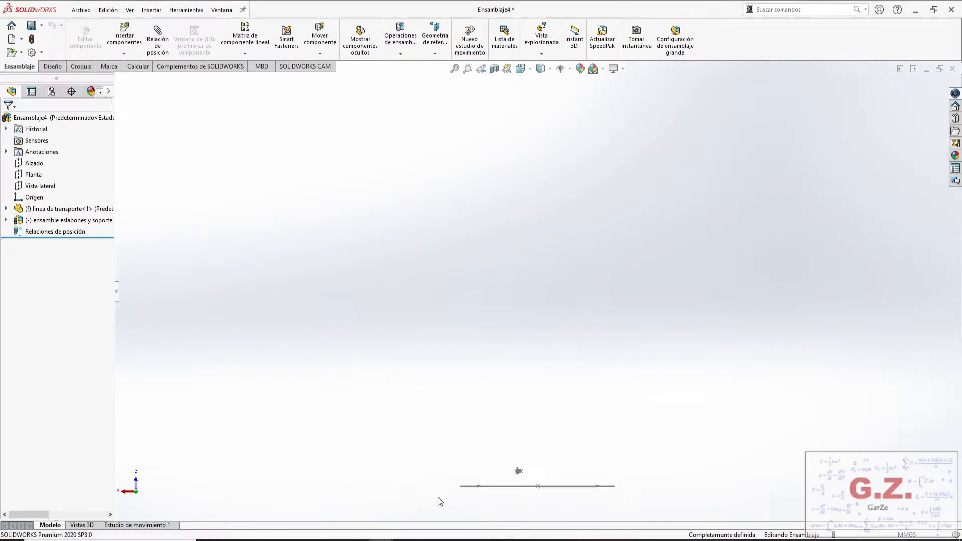
{"action": "left_click", "coordinate": [582, 200]}
{"action": "left_click_drag", "start_coordinate": [582, 201], "coordinate": [394, 334]}
{"action": "mouse_move", "coordinate": [438, 388]}
{"action": "middle_mouse_down"}
{"action": "mouse_move", "coordinate": [447, 337]}
{"action": "mouse_move", "coordinate": [511, 296]}
{"action": "mouse_move", "coordinate": [601, 300]}
{"action": "mouse_move", "coordinate": [567, 298]}
{"action": "mouse_move", "coordinate": [474, 257]}
{"action": "mouse_move", "coordinate": [346, 365]}
{"action": "mouse_move", "coordinate": [447, 396]}
{"action": "mouse_move", "coordinate": [448, 417]}
{"action": "mouse_move", "coordinate": [446, 389]}
{"action": "mouse_move", "coordinate": [474, 342]}
{"action": "mouse_move", "coordinate": [466, 383]}
{"action": "middle_mouse_up"}
{"action": "scroll", "coordinate": [464, 288], "scroll_direction": "down", "scroll_amount": 3}
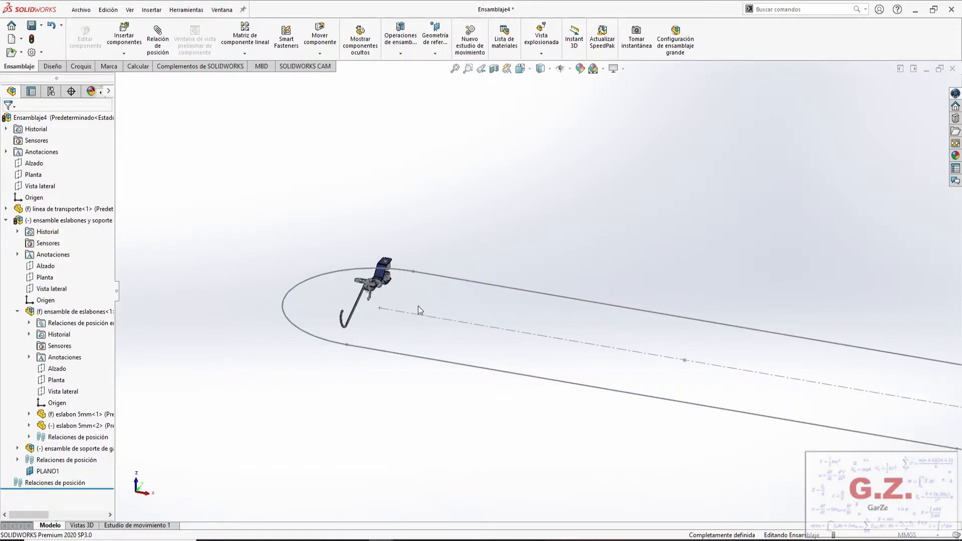
- Move the hook support subassembly inside the slot outline and start a chain component pattern using the connected linkage method
{"action": "left_click_drag", "start_coordinate": [385, 274], "coordinate": [479, 295]}
{"action": "mouse_move", "coordinate": [485, 357]}
{"action": "middle_mouse_down"}
{"action": "mouse_move", "coordinate": [534, 377]}
{"action": "mouse_move", "coordinate": [547, 323]}
{"action": "mouse_move", "coordinate": [550, 347]}
{"action": "middle_mouse_up"}
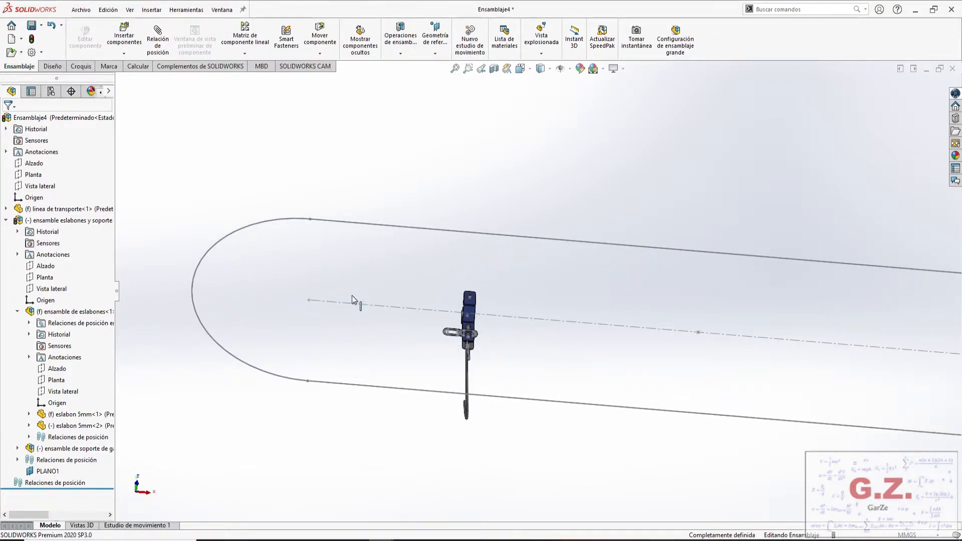
{"action": "left_click", "coordinate": [248, 54]}
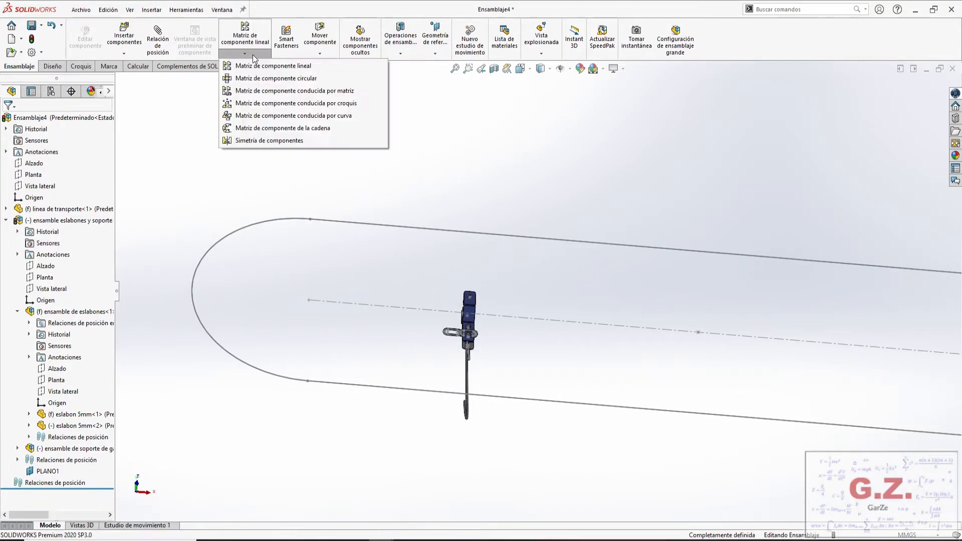
{"action": "left_click", "coordinate": [264, 131]}
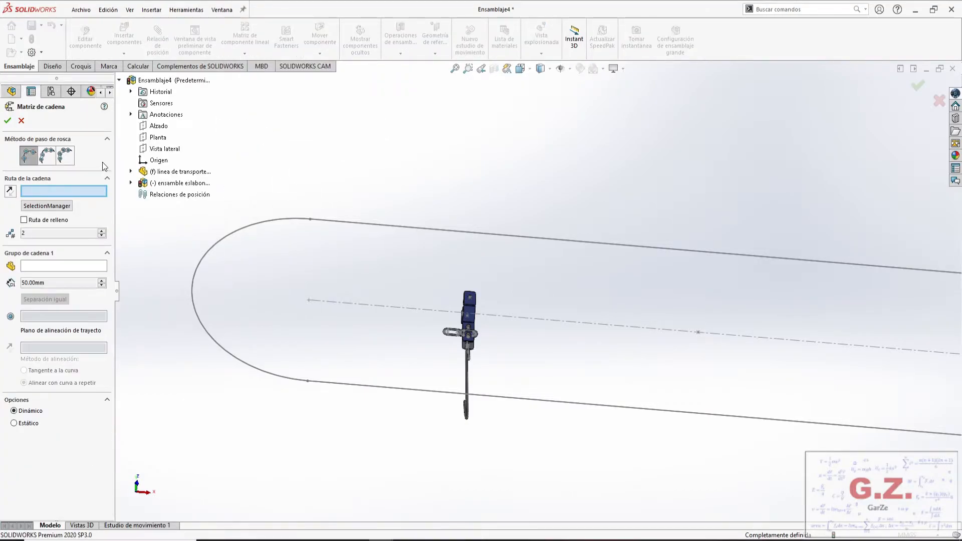
{"action": "left_click", "coordinate": [66, 156]}
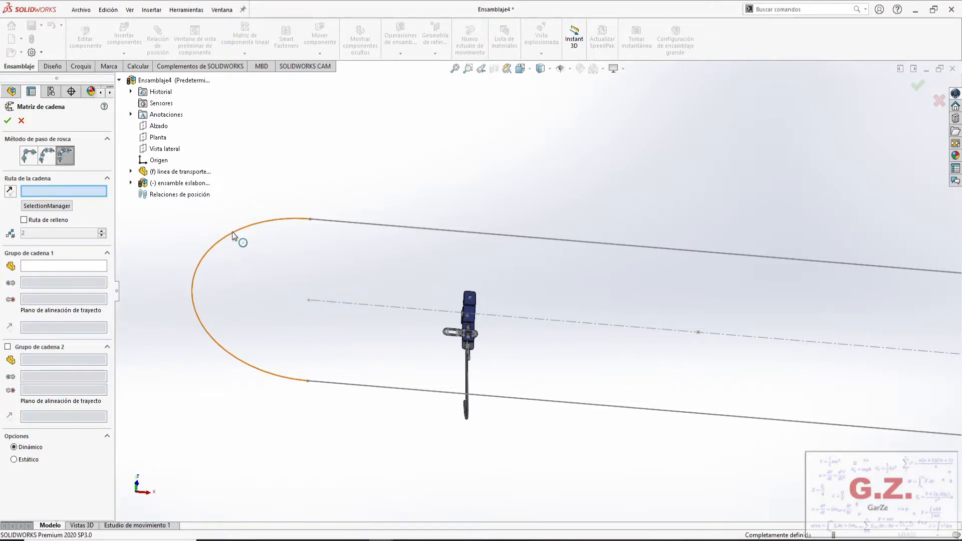
- Set Croquis2 of linea de transporte as the chain path and the link and hook support subassembly as chain group 1's component
{"action": "left_click", "coordinate": [131, 172]}
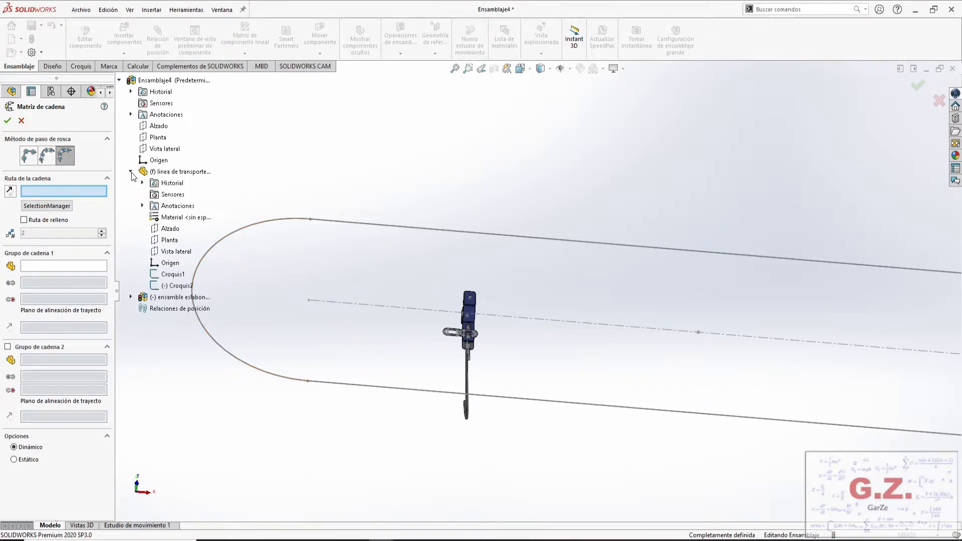
{"action": "left_click", "coordinate": [178, 285]}
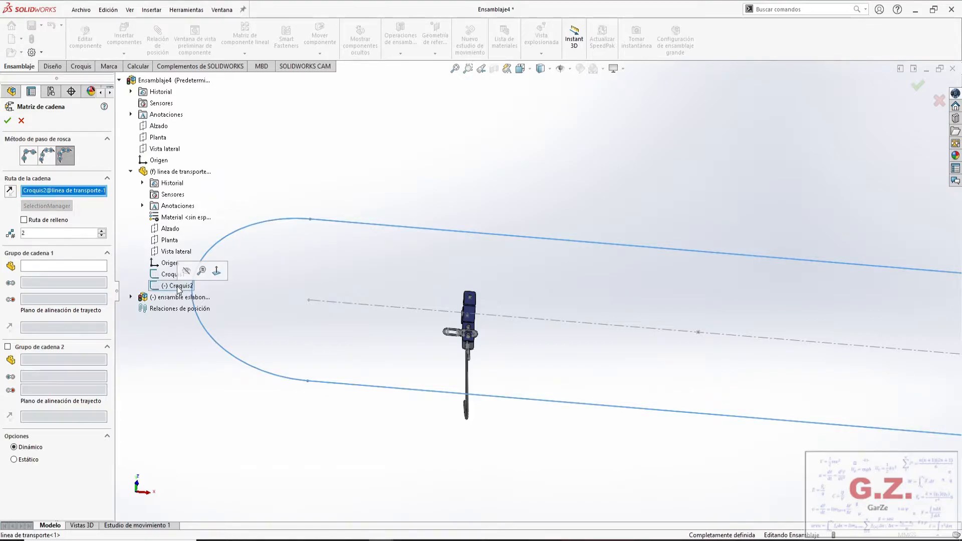
{"action": "left_click", "coordinate": [67, 266]}
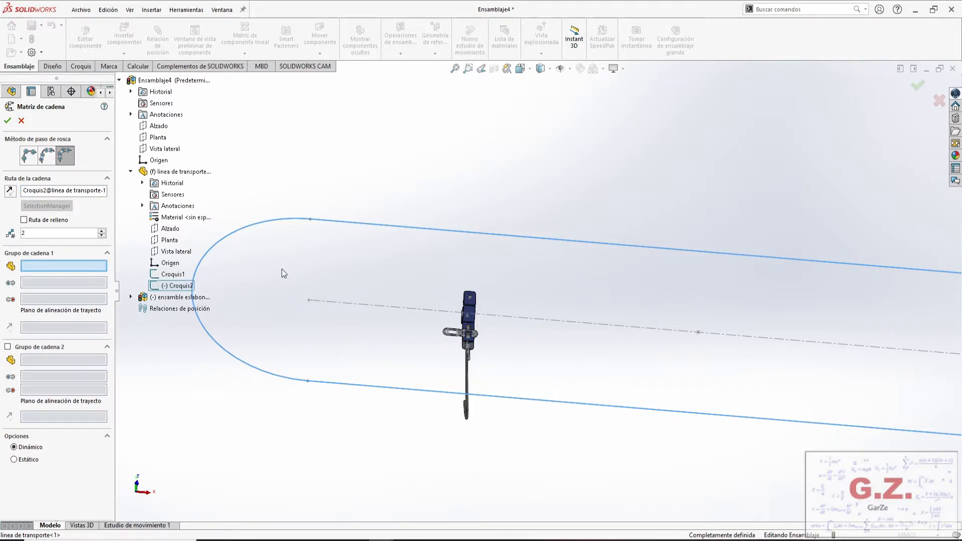
{"action": "left_click", "coordinate": [167, 298]}
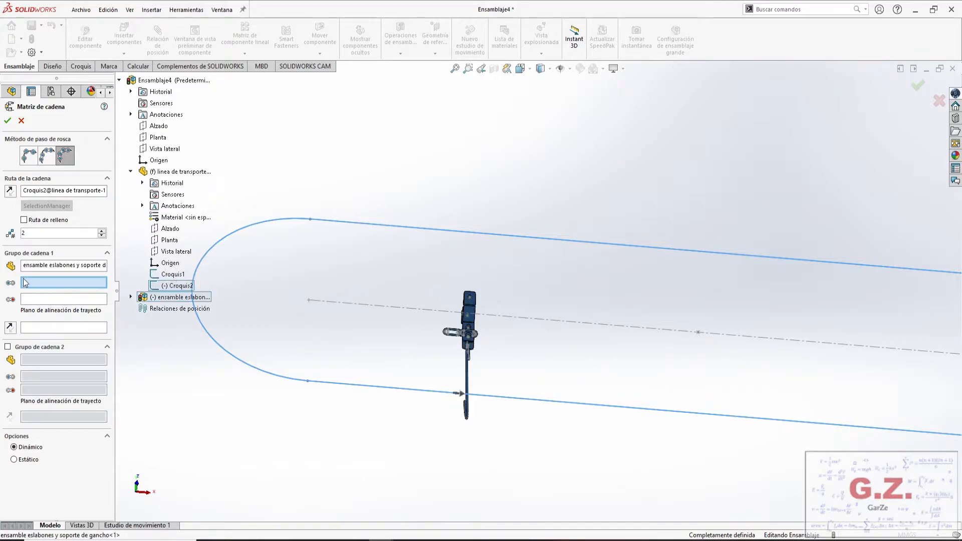
- Set chain group 1's path links to the outer-end sketch points Punto8 of eslabon 5mm<2> and Punto7 of eslabon 5mm<1>
{"action": "scroll", "coordinate": [482, 337], "scroll_direction": "down", "scroll_amount": 10}
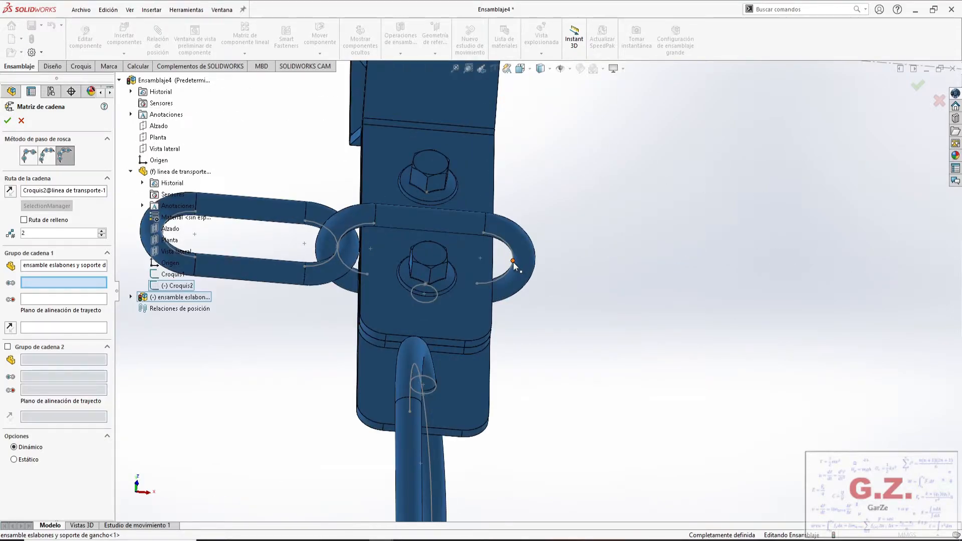
{"action": "left_click", "coordinate": [513, 261]}
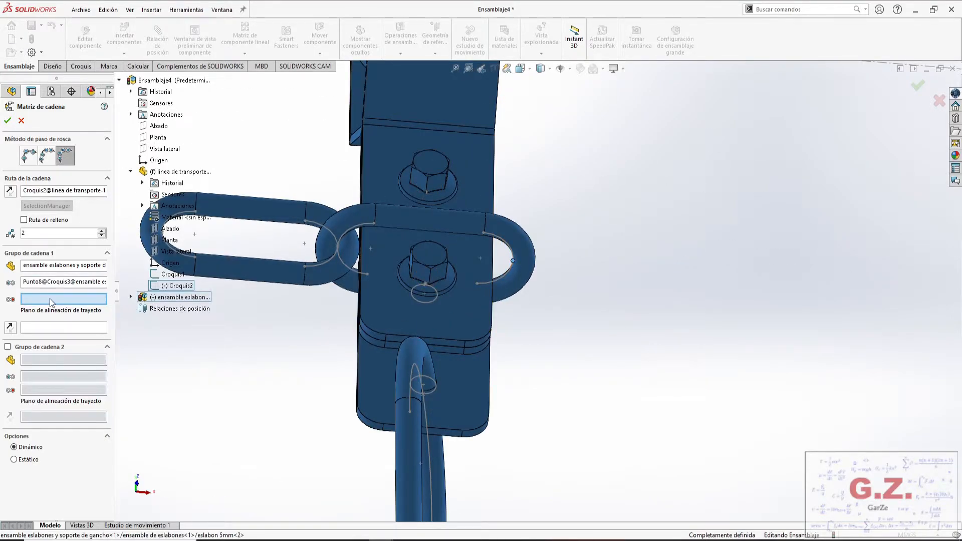
{"action": "scroll", "coordinate": [195, 312], "scroll_direction": "up", "scroll_amount": 3}
{"action": "scroll", "coordinate": [326, 274], "scroll_direction": "down", "scroll_amount": 2}
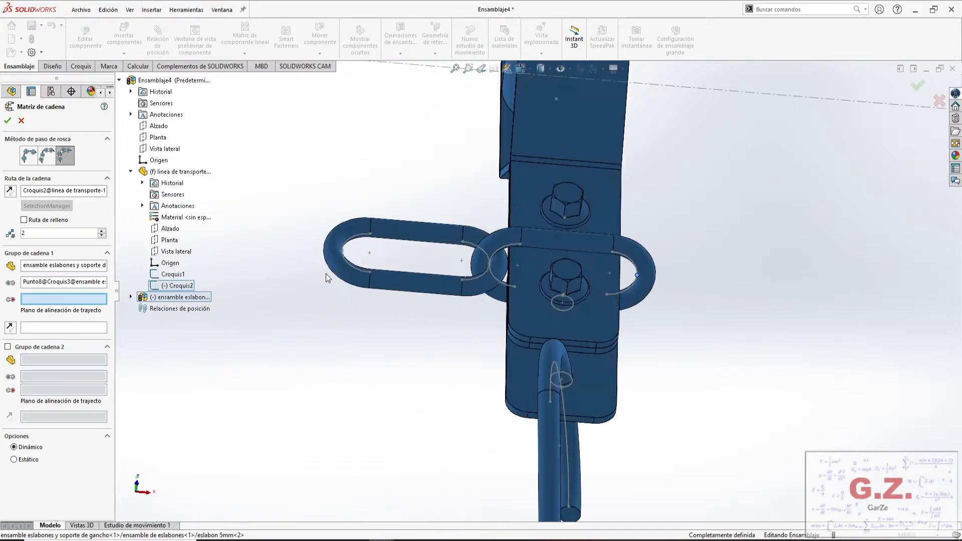
{"action": "left_click", "coordinate": [342, 251]}
{"action": "scroll", "coordinate": [350, 333], "scroll_direction": "up", "scroll_amount": 3}
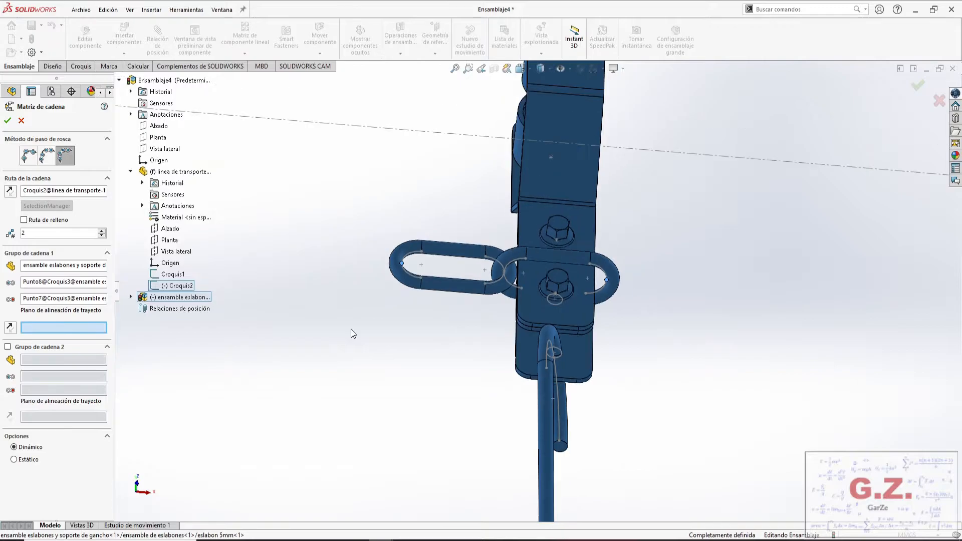
- Set the Planta plane of eslabon 5mm<1> as chain group 1's path alignment plane
{"action": "scroll", "coordinate": [527, 349], "scroll_direction": "down", "scroll_amount": 2}
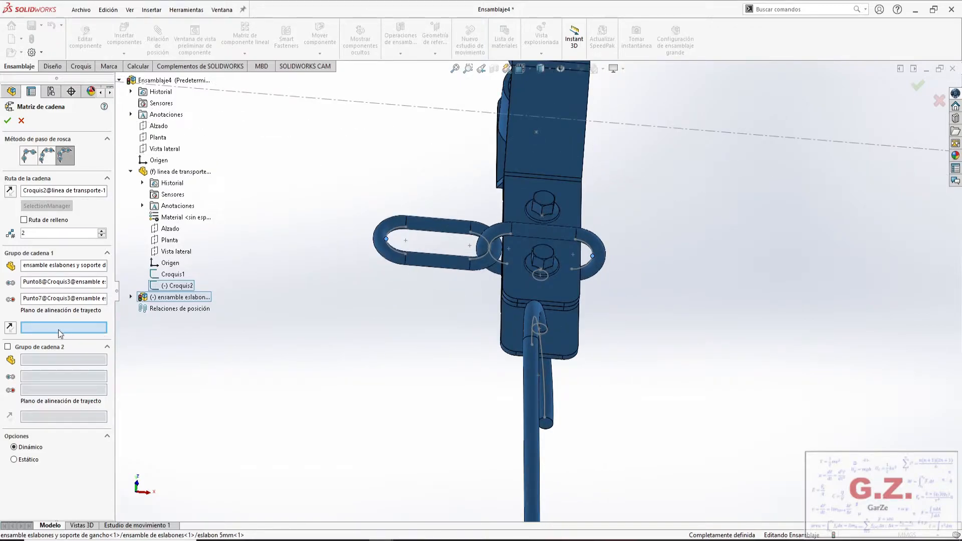
{"action": "scroll", "coordinate": [320, 321], "scroll_direction": "up", "scroll_amount": 3}
{"action": "scroll", "coordinate": [506, 283], "scroll_direction": "down", "scroll_amount": 2}
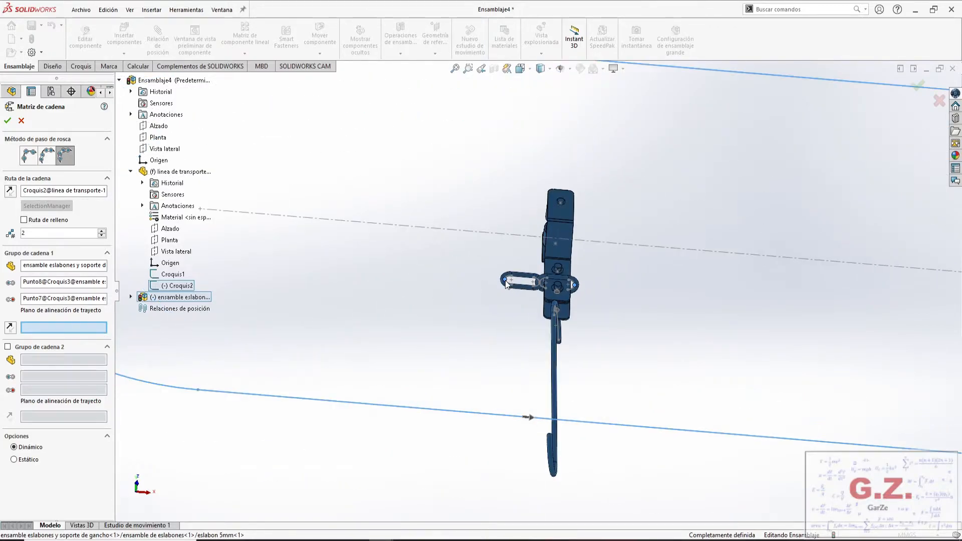
{"action": "scroll", "coordinate": [607, 316], "scroll_direction": "down", "scroll_amount": 1}
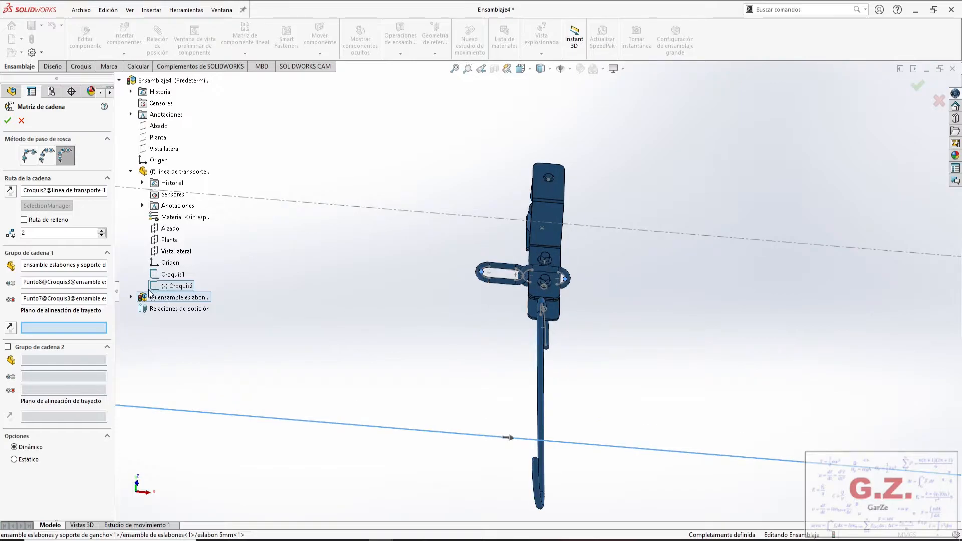
{"action": "left_click", "coordinate": [131, 297]}
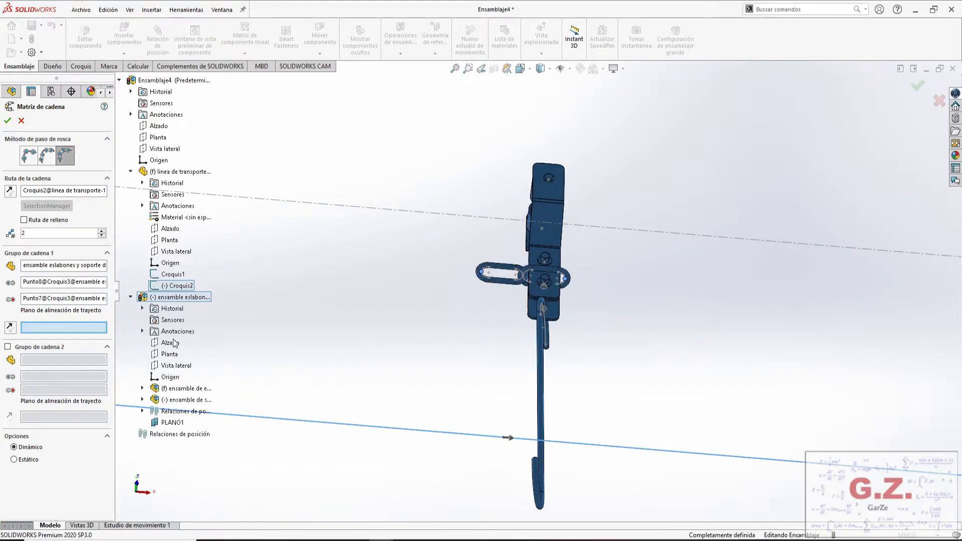
{"action": "left_click", "coordinate": [142, 388]}
{"action": "scroll", "coordinate": [146, 387], "scroll_direction": "down", "scroll_amount": 1}
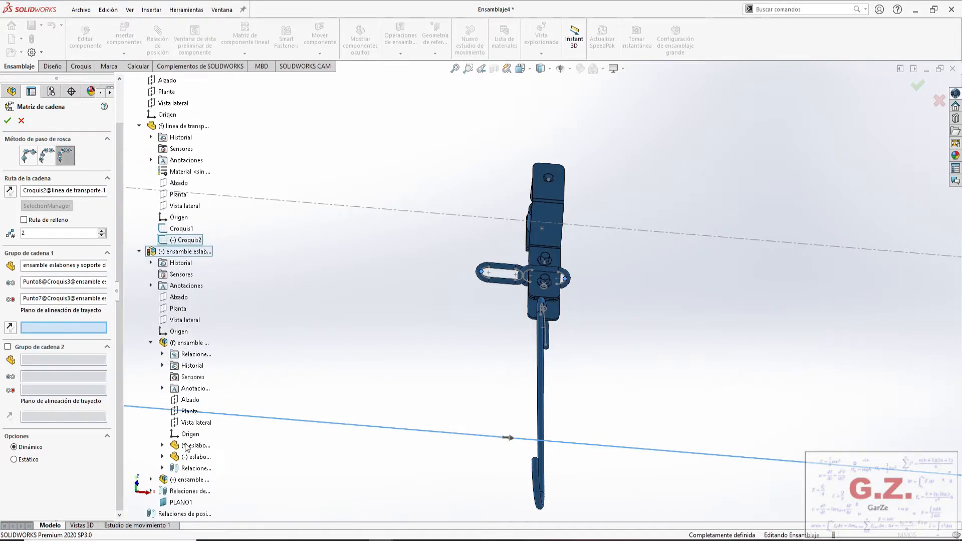
{"action": "left_click", "coordinate": [162, 446]}
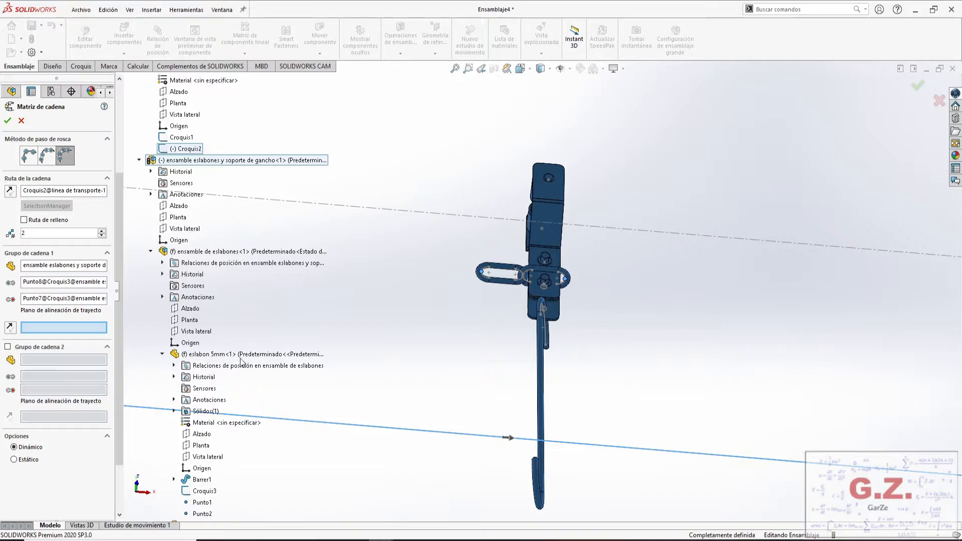
{"action": "scroll", "coordinate": [223, 352], "scroll_direction": "down", "scroll_amount": 2}
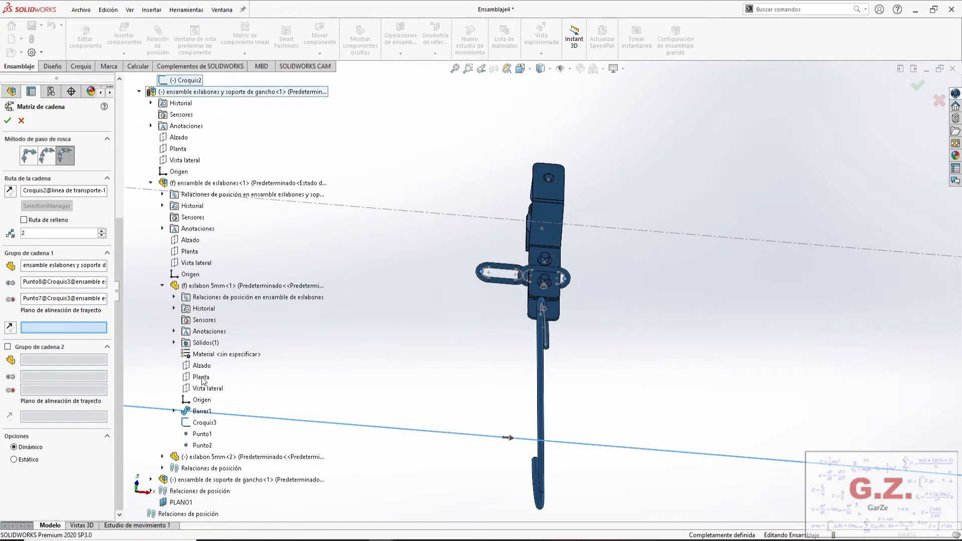
{"action": "left_click", "coordinate": [201, 377]}
{"action": "scroll", "coordinate": [492, 357], "scroll_direction": "up", "scroll_amount": 1}
{"action": "scroll", "coordinate": [492, 358], "scroll_direction": "down", "scroll_amount": 4}
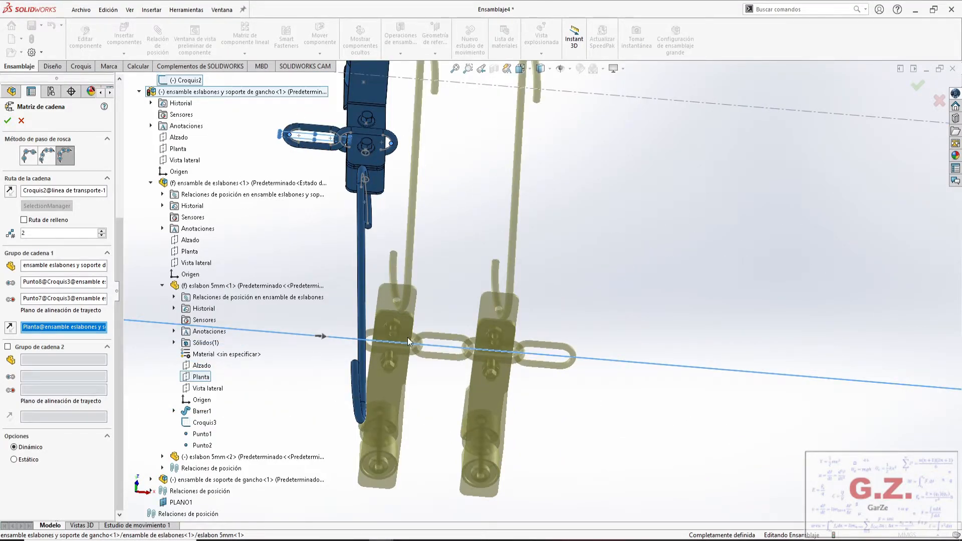
{"action": "middle_click_drag", "start_coordinate": [432, 350], "coordinate": [362, 329]}
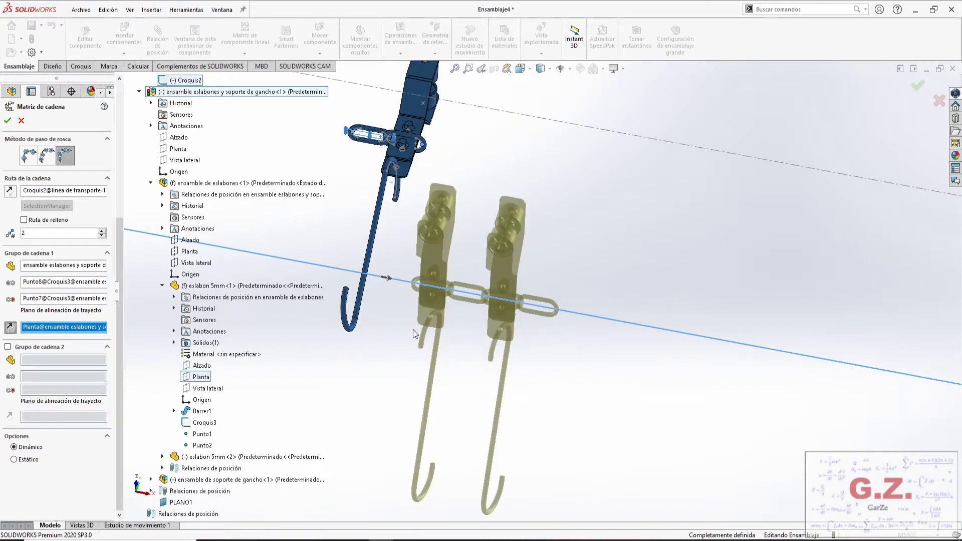
{"action": "mouse_move", "coordinate": [576, 271]}
{"action": "middle_mouse_down"}
{"action": "mouse_move", "coordinate": [617, 243]}
{"action": "mouse_move", "coordinate": [588, 264]}
{"action": "middle_mouse_up"}
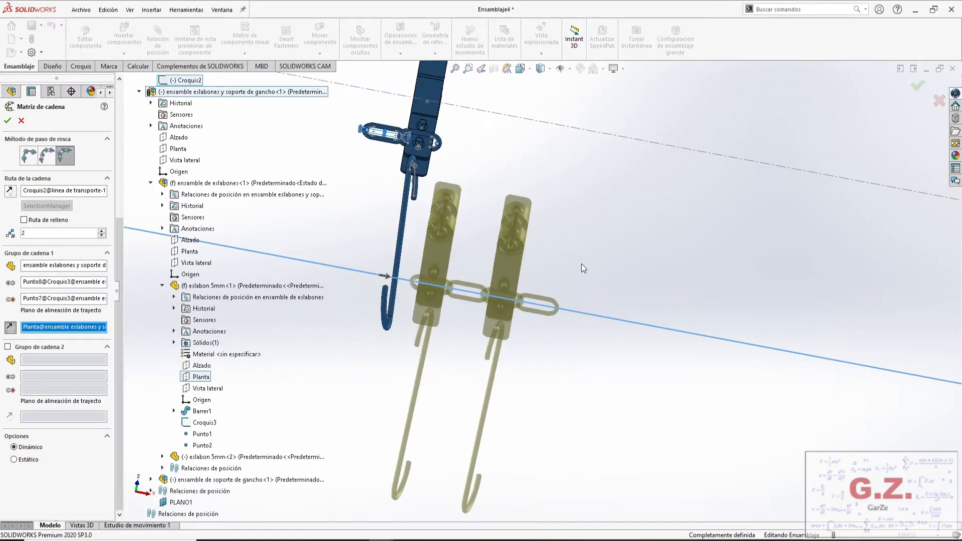
- Enable Ruta de relleno so the pattern fills the whole closed path, and inspect the preview around the slot
{"action": "scroll", "coordinate": [593, 306], "scroll_direction": "up", "scroll_amount": 5}
{"action": "scroll", "coordinate": [780, 283], "scroll_direction": "up", "scroll_amount": 3}
{"action": "scroll", "coordinate": [519, 306], "scroll_direction": "down", "scroll_amount": 5}
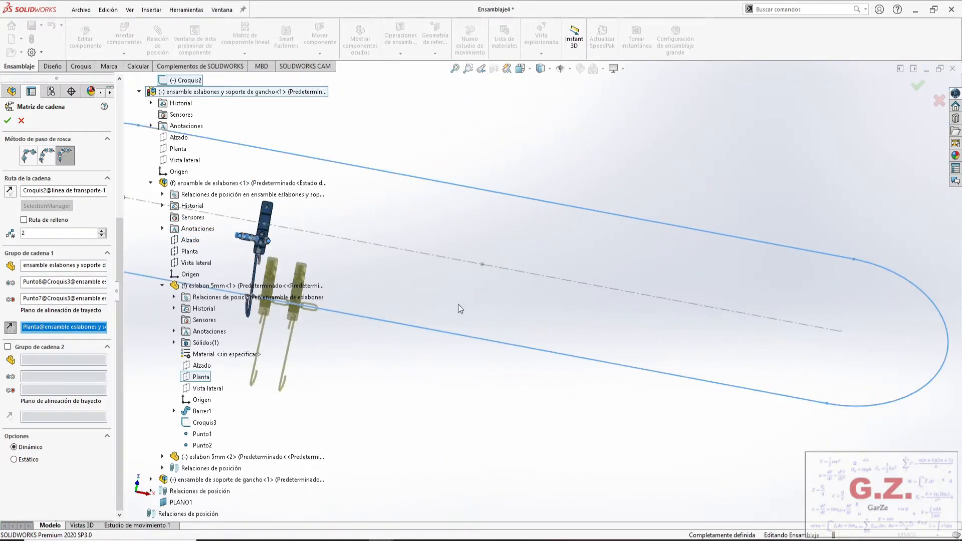
{"action": "left_click", "coordinate": [24, 220]}
{"action": "scroll", "coordinate": [457, 288], "scroll_direction": "up", "scroll_amount": 3}
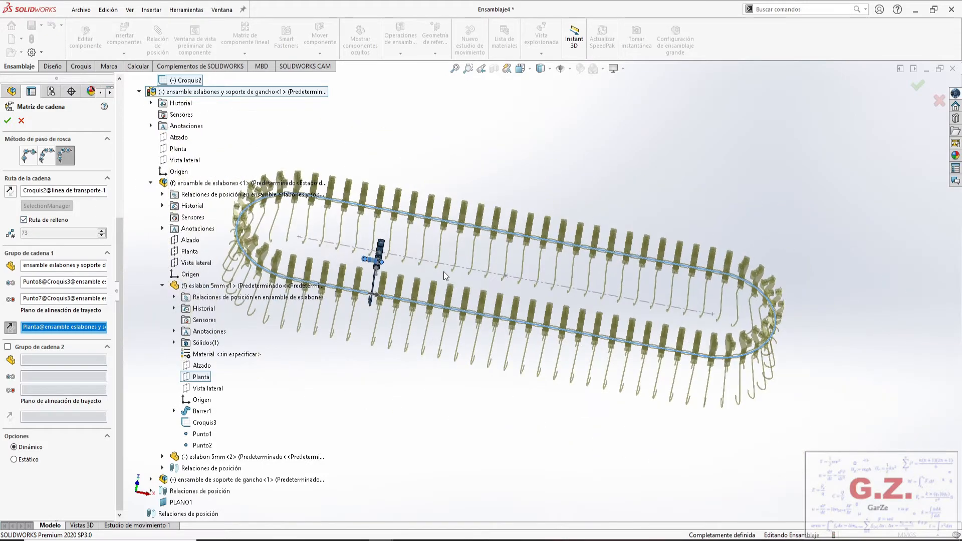
{"action": "middle_click_drag", "start_coordinate": [477, 257], "coordinate": [434, 221]}
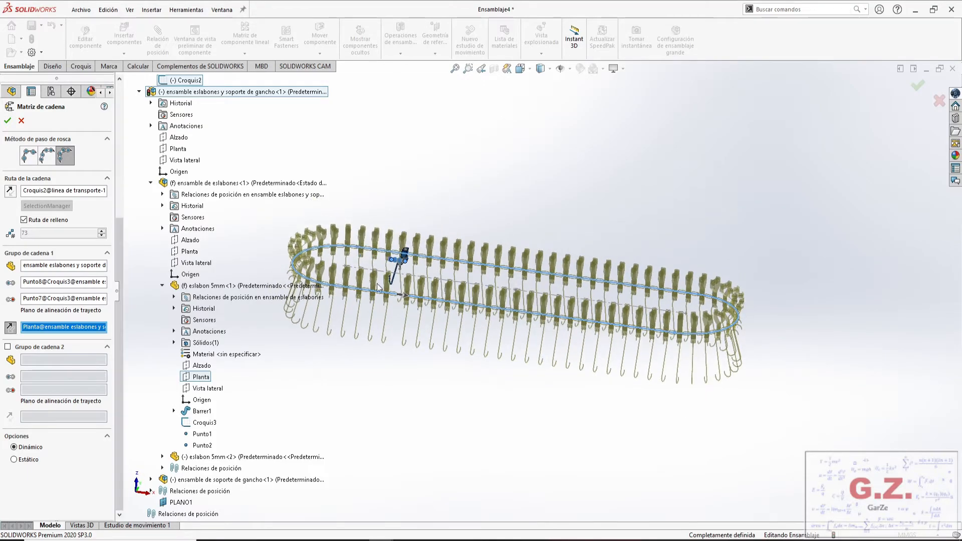
{"action": "scroll", "coordinate": [434, 221], "scroll_direction": "down", "scroll_amount": 5}
{"action": "middle_click_drag", "start_coordinate": [541, 222], "coordinate": [547, 215]}
{"action": "scroll", "coordinate": [481, 346], "scroll_direction": "down", "scroll_amount": 4}
{"action": "middle_click_drag", "start_coordinate": [483, 353], "coordinate": [482, 351]}
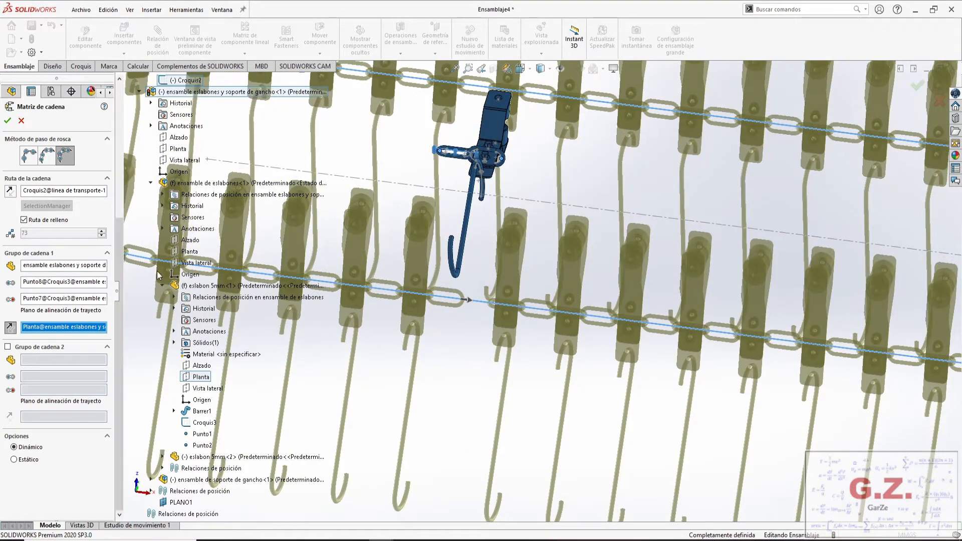
- Disable Ruta de relleno, try 74 instances, and set the instance count back to 73
{"action": "left_click", "coordinate": [23, 220]}
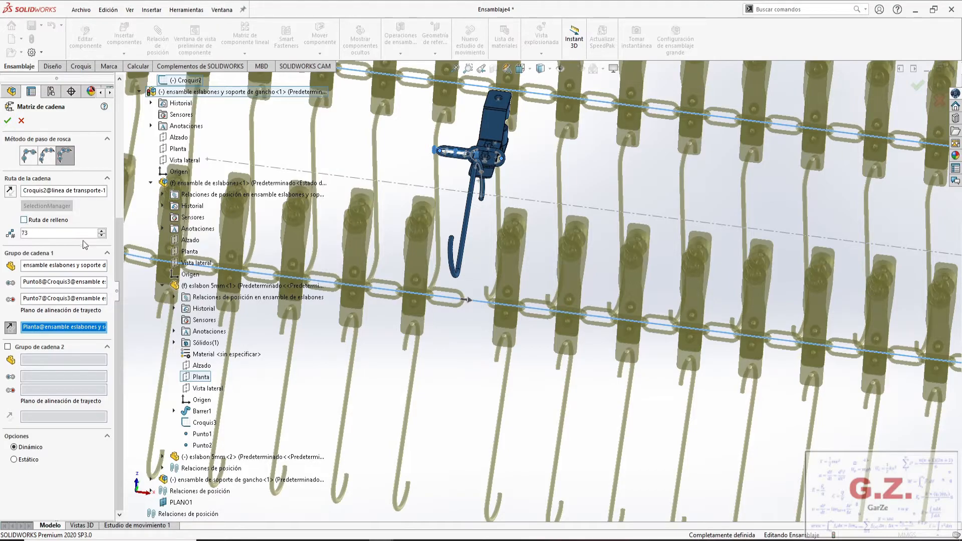
{"action": "left_click", "coordinate": [101, 230]}
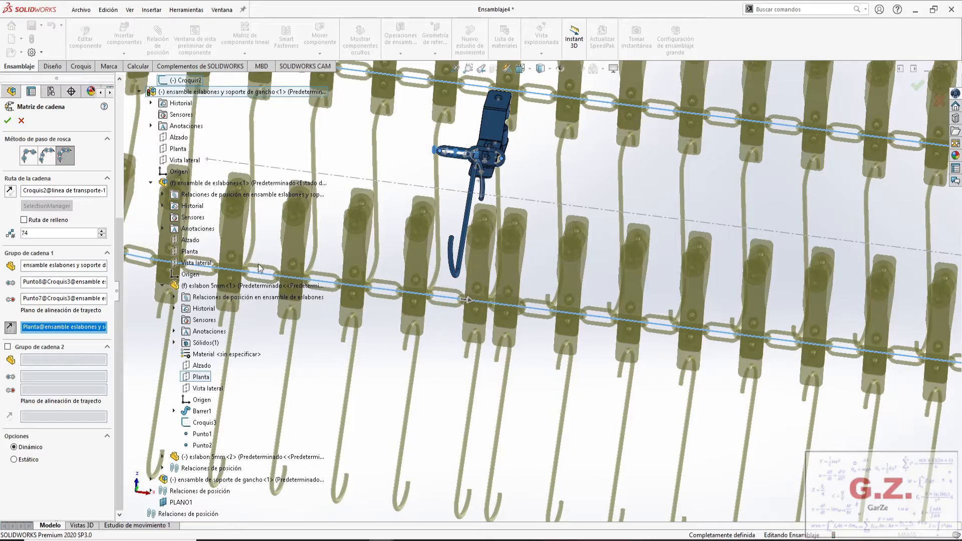
{"action": "left_click", "coordinate": [101, 231]}
{"action": "left_click", "coordinate": [102, 235]}
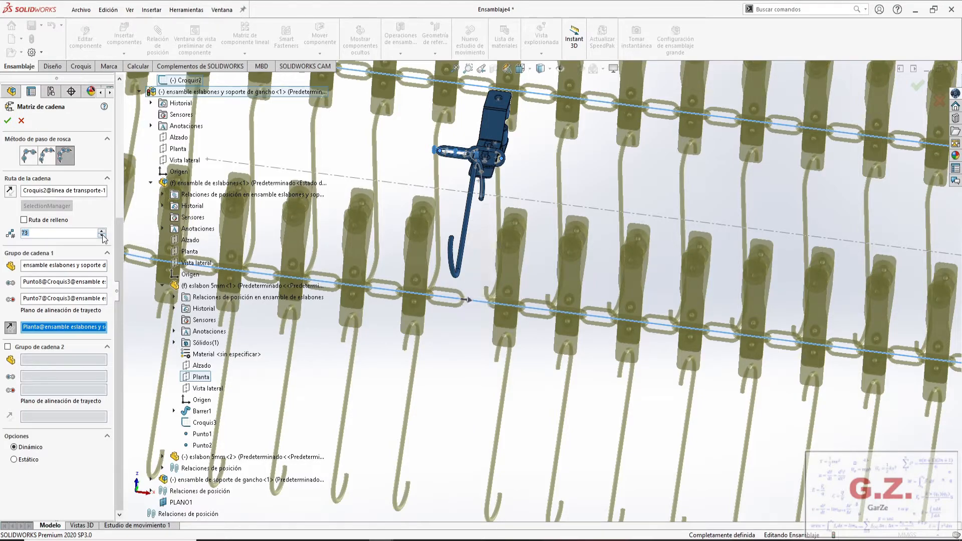
- Create the chain pattern along the transport line and examine where the chain's two ends meet on the near straight run
{"action": "middle_click_drag", "start_coordinate": [465, 354], "coordinate": [482, 345]}
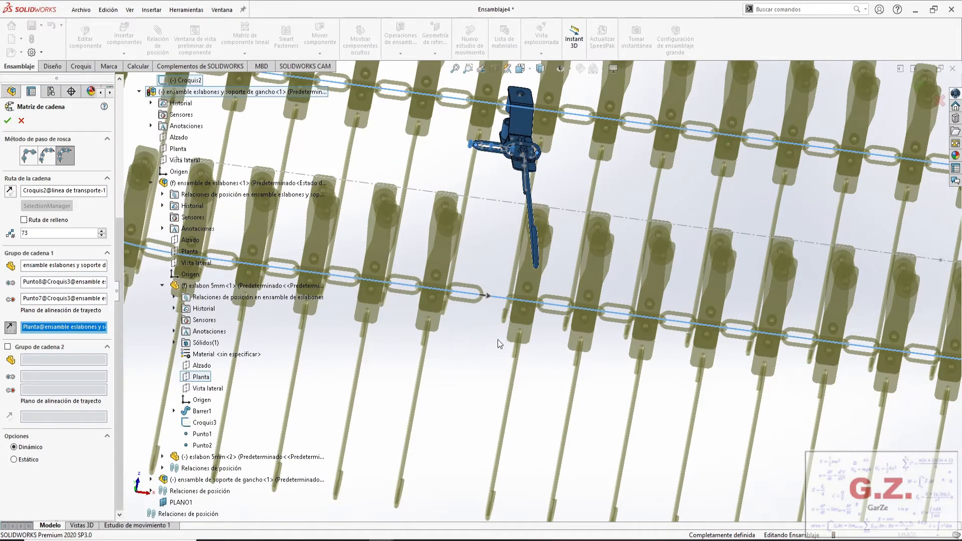
{"action": "scroll", "coordinate": [499, 337], "scroll_direction": "up", "scroll_amount": 5}
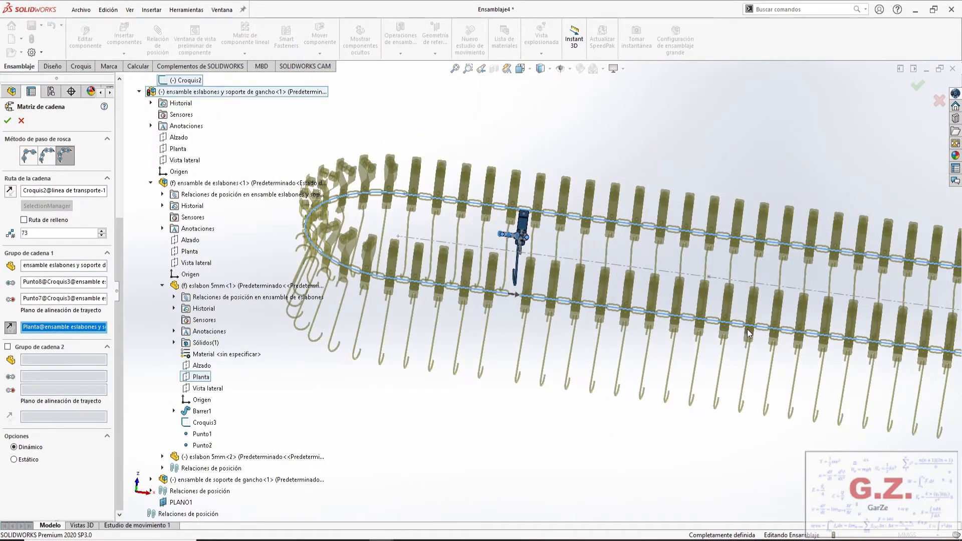
{"action": "scroll", "coordinate": [749, 333], "scroll_direction": "up", "scroll_amount": 2}
{"action": "scroll", "coordinate": [883, 332], "scroll_direction": "down", "scroll_amount": 2}
{"action": "scroll", "coordinate": [358, 323], "scroll_direction": "up", "scroll_amount": 2}
{"action": "middle_click_drag", "start_coordinate": [356, 319], "coordinate": [362, 319]}
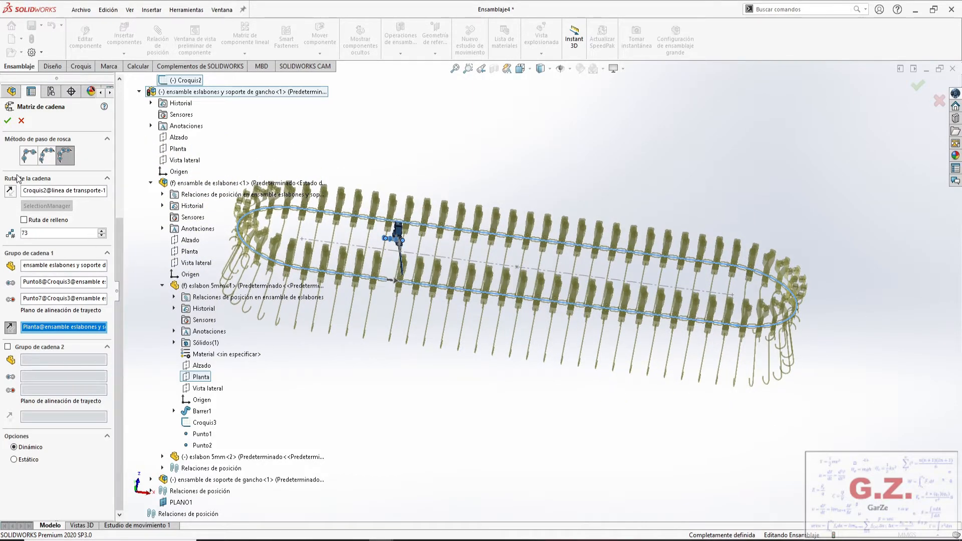
{"action": "left_click", "coordinate": [6, 121]}
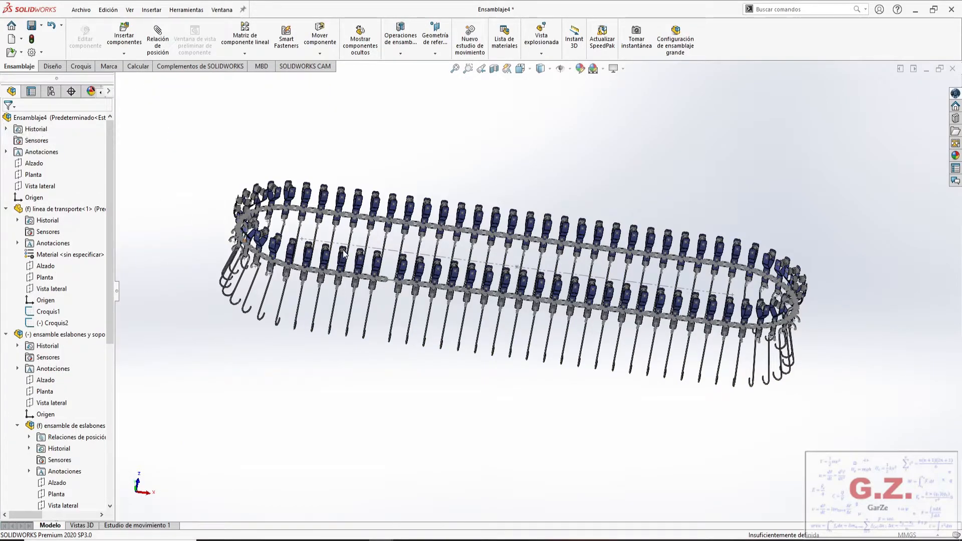
{"action": "mouse_move", "coordinate": [385, 159]}
{"action": "middle_mouse_down"}
{"action": "mouse_move", "coordinate": [358, 161]}
{"action": "mouse_move", "coordinate": [350, 151]}
{"action": "mouse_move", "coordinate": [384, 150]}
{"action": "middle_mouse_up"}
{"action": "scroll", "coordinate": [383, 308], "scroll_direction": "down", "scroll_amount": 10}
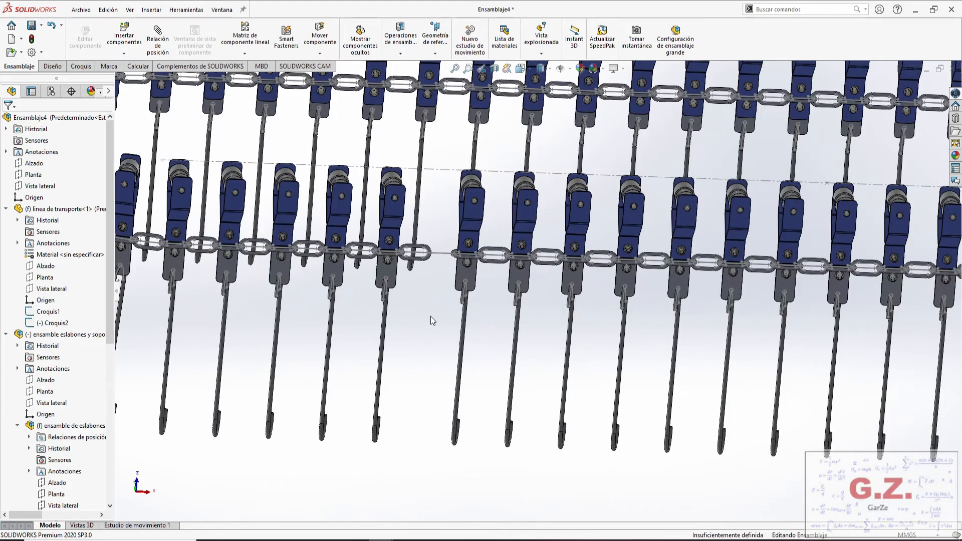
{"action": "scroll", "coordinate": [432, 322], "scroll_direction": "down", "scroll_amount": 6}
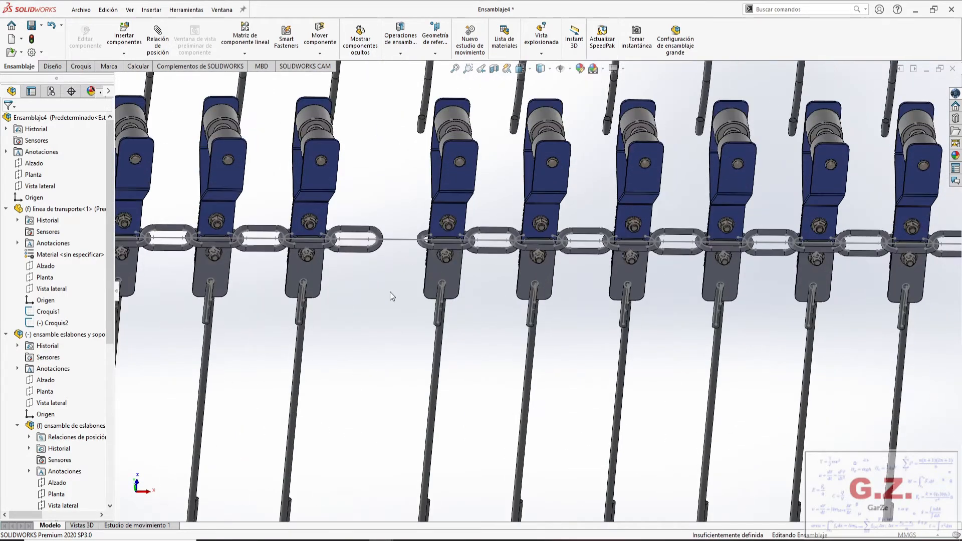
- Measure the distance across the gap between the last chain link and the first link on the near straight run
{"action": "middle_click_drag", "start_coordinate": [390, 309], "coordinate": [389, 306]}
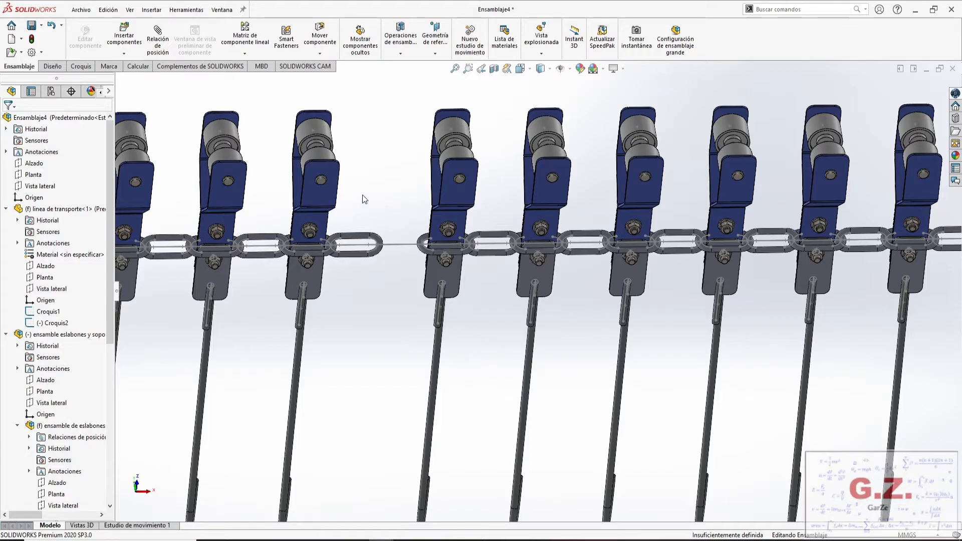
{"action": "left_click", "coordinate": [137, 67]}
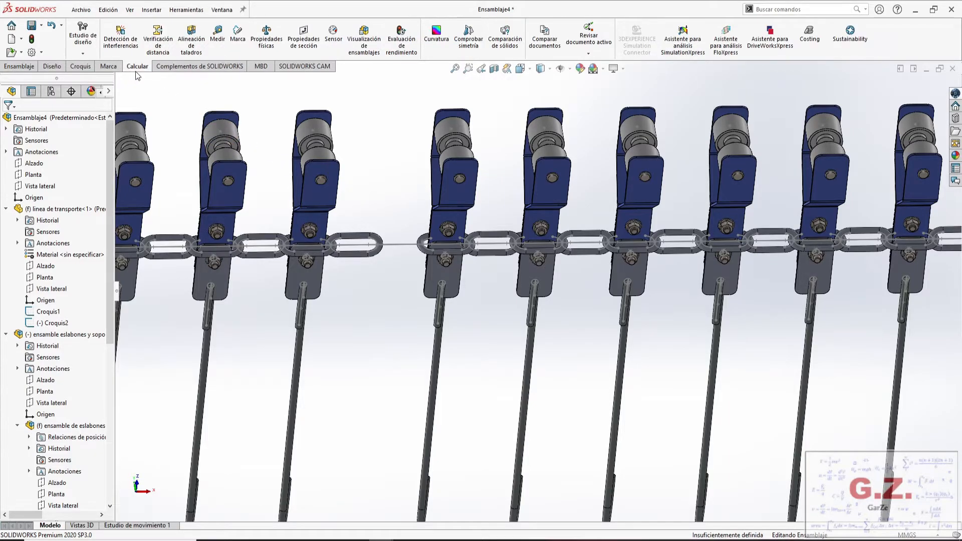
{"action": "left_click", "coordinate": [217, 36]}
{"action": "scroll", "coordinate": [386, 248], "scroll_direction": "down", "scroll_amount": 5}
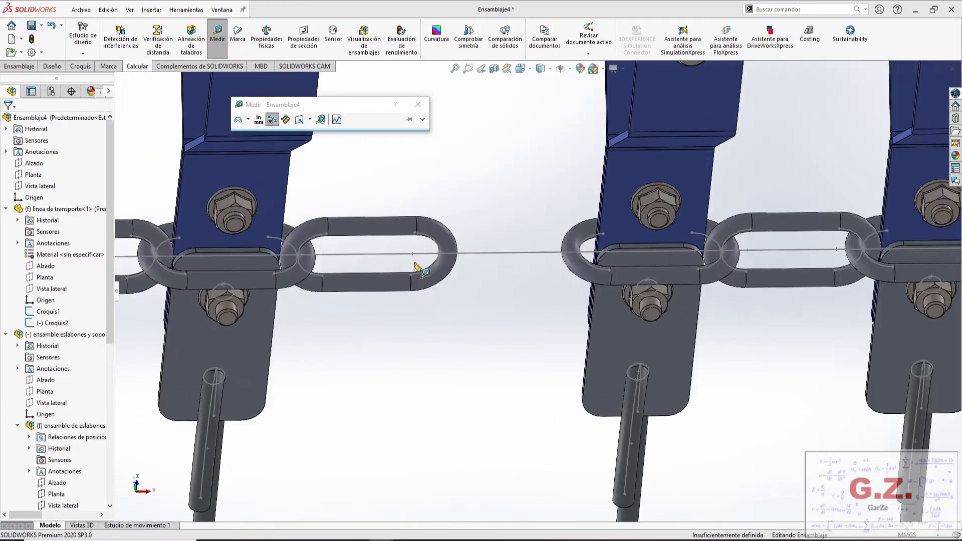
{"action": "left_click", "coordinate": [439, 253]}
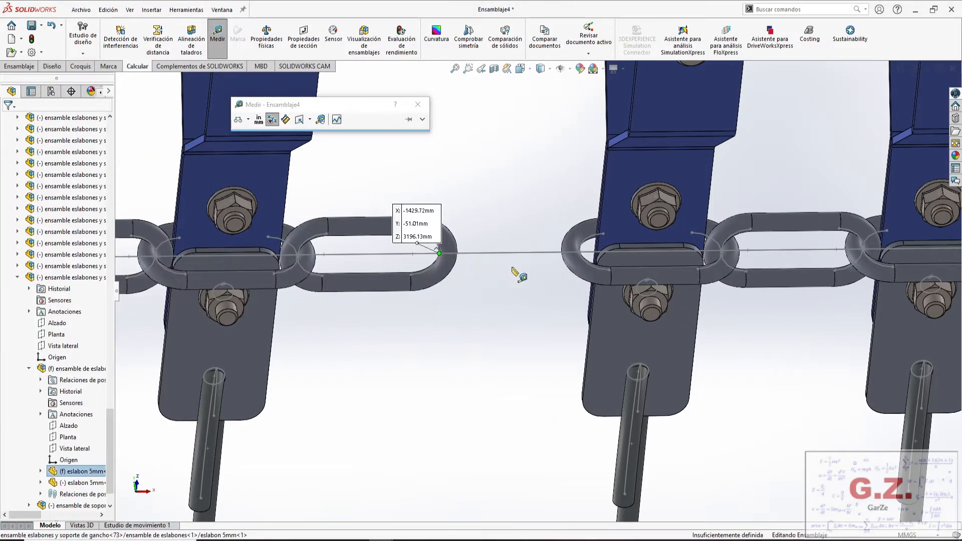
{"action": "left_click", "coordinate": [580, 253]}
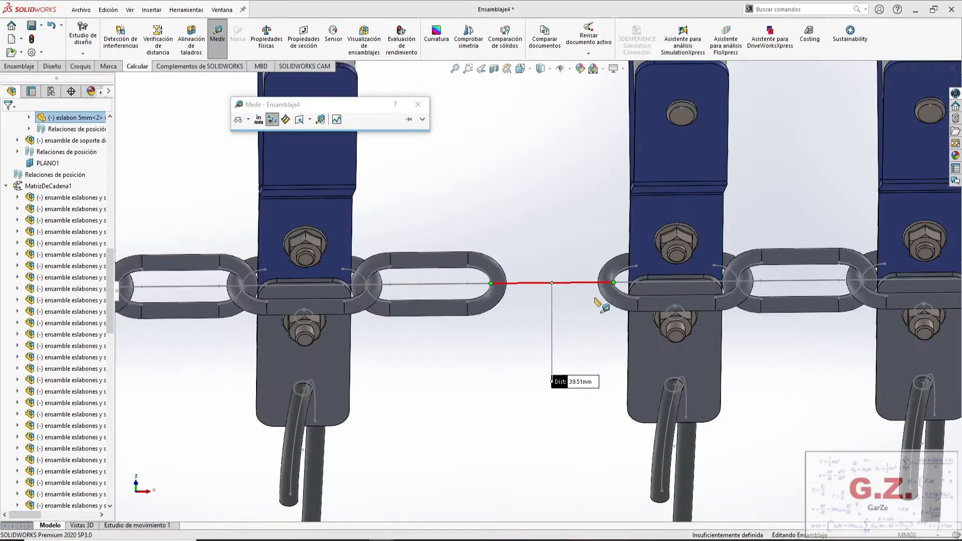
- In the Calculadora app, subtract the 39.51 mm gap from 80 mm, and end the gap measurement
{"action": "left_click", "coordinate": [231, 530]}
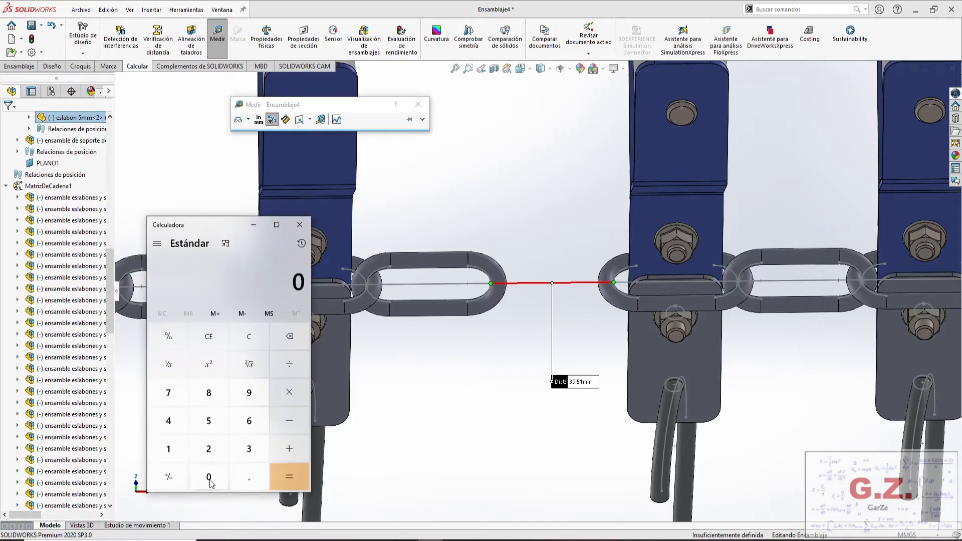
{"action": "type", "text": "80 - 39.51"}
{"action": "key", "text": "Return"}
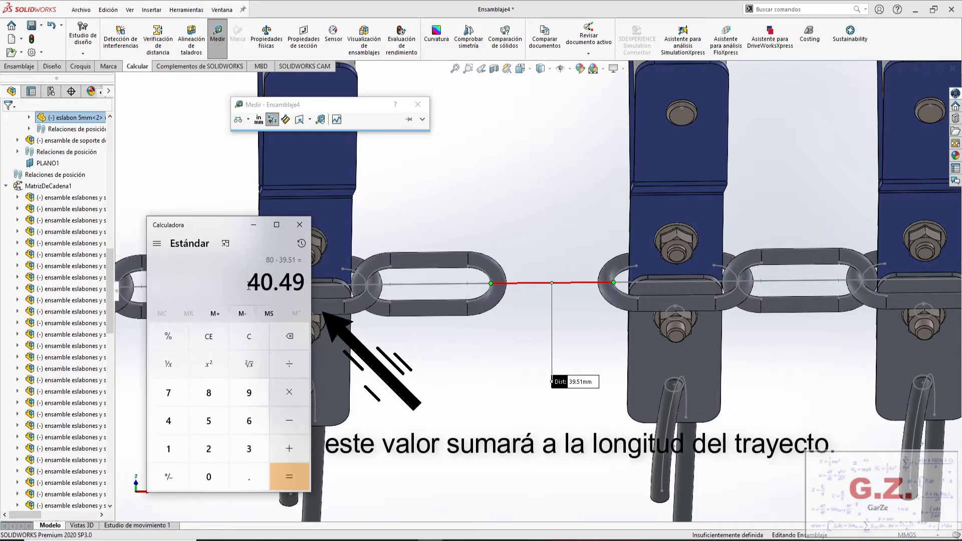
{"action": "left_click", "coordinate": [303, 231]}
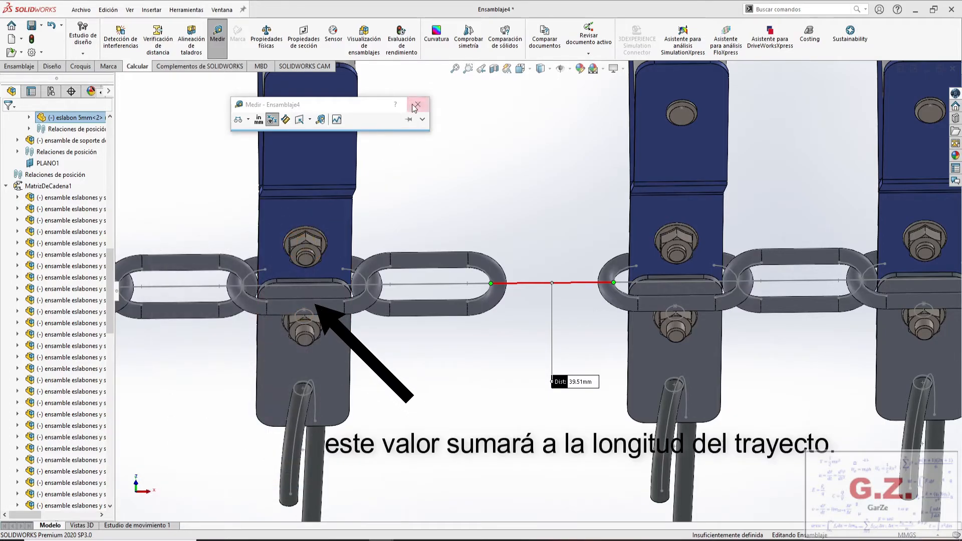
{"action": "left_click", "coordinate": [418, 105]}
- Examine the gap between the chain ends and the complete hook chain loop around the slot-shaped transport line
{"action": "scroll", "coordinate": [419, 380], "scroll_direction": "up", "scroll_amount": 8}
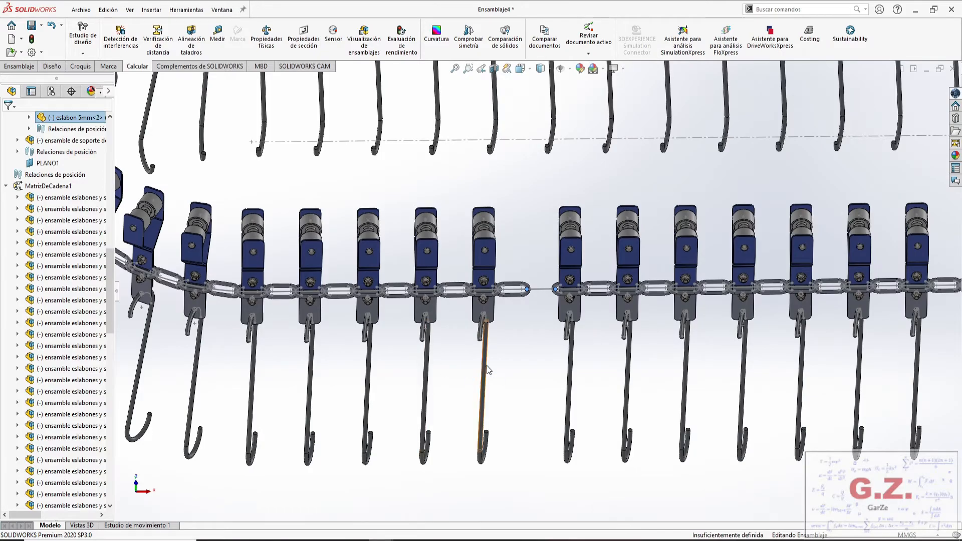
{"action": "scroll", "coordinate": [441, 326], "scroll_direction": "up", "scroll_amount": 4}
{"action": "scroll", "coordinate": [500, 339], "scroll_direction": "down", "scroll_amount": 2}
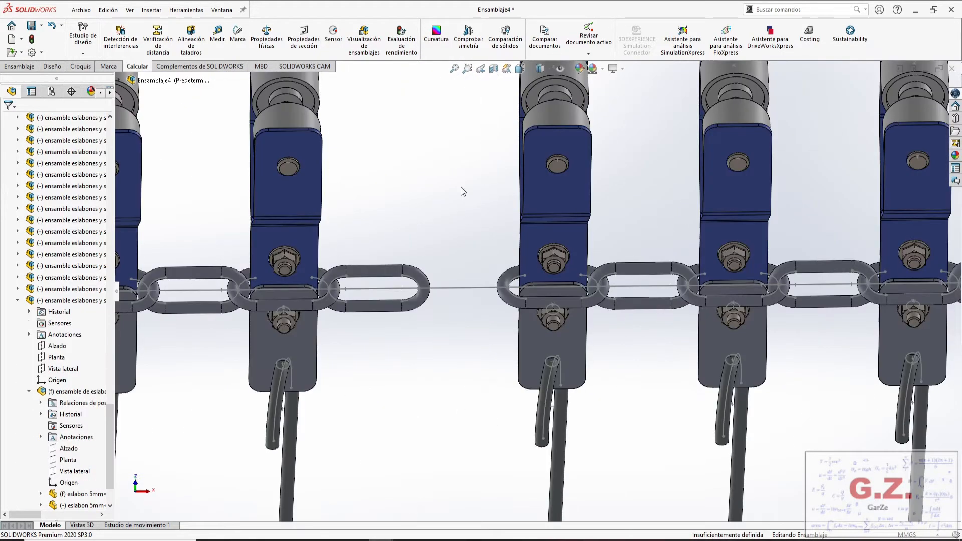
{"action": "scroll", "coordinate": [461, 187], "scroll_direction": "up", "scroll_amount": 5}
{"action": "scroll", "coordinate": [606, 193], "scroll_direction": "down", "scroll_amount": 3}
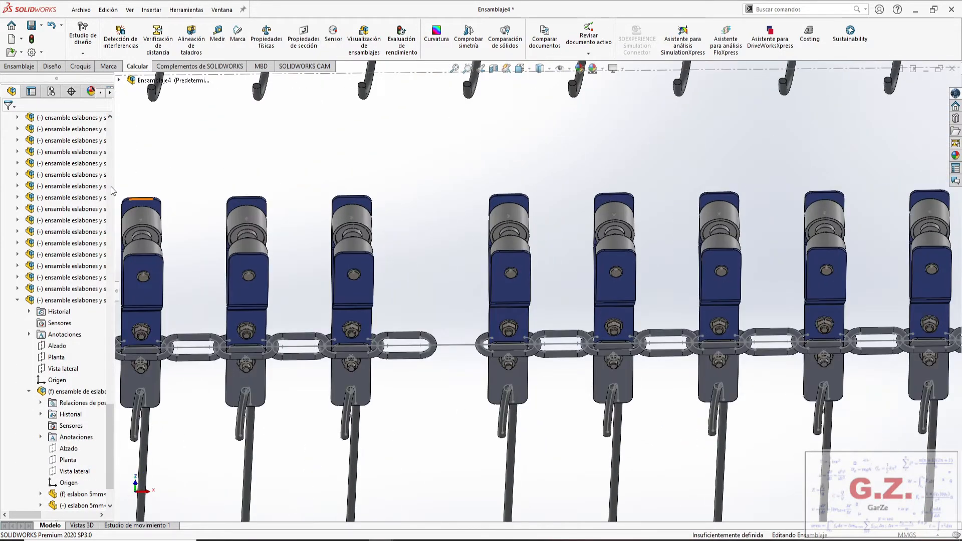
{"action": "left_click", "coordinate": [18, 300]}
{"action": "scroll", "coordinate": [43, 294], "scroll_direction": "up", "scroll_amount": 20}
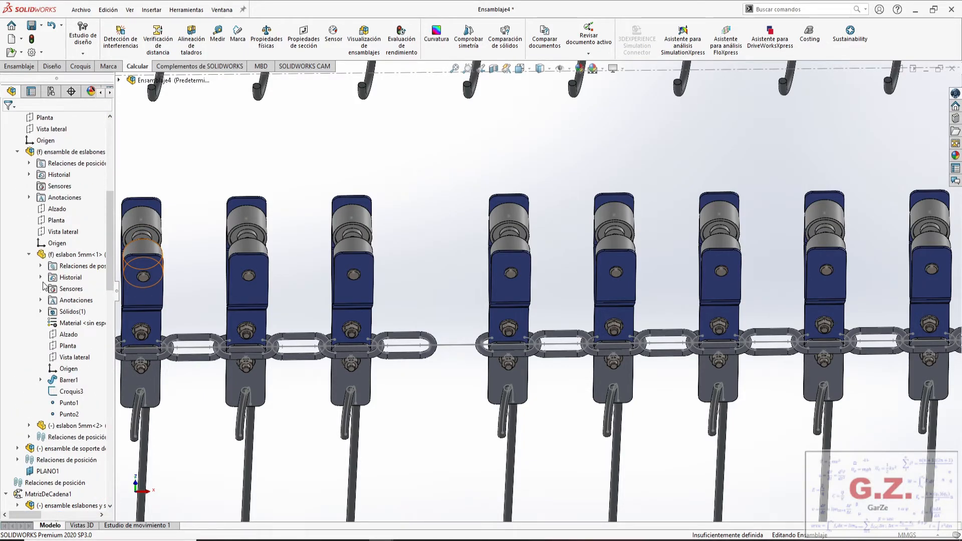
{"action": "scroll", "coordinate": [748, 223], "scroll_direction": "up", "scroll_amount": 8}
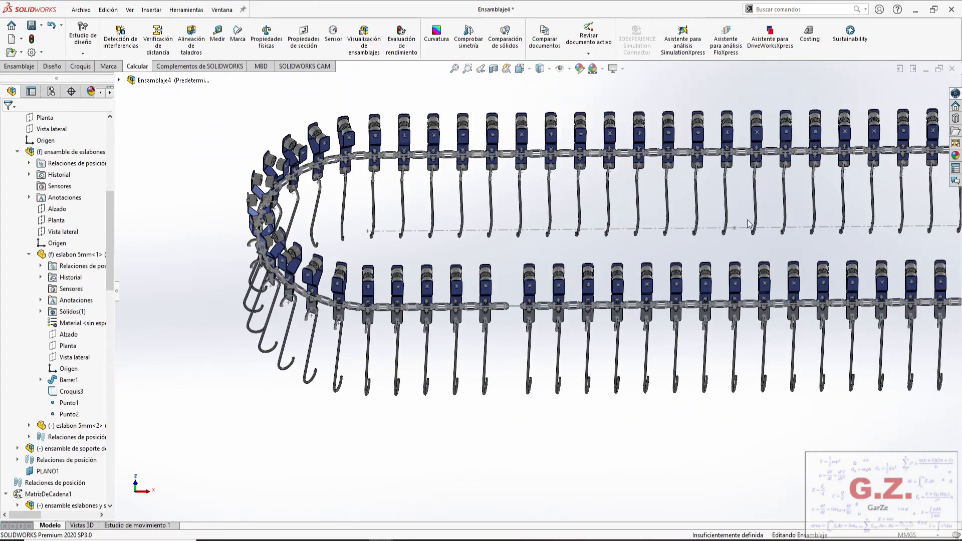
{"action": "scroll", "coordinate": [748, 224], "scroll_direction": "up", "scroll_amount": 3}
{"action": "scroll", "coordinate": [923, 222], "scroll_direction": "down", "scroll_amount": 2}
{"action": "scroll", "coordinate": [330, 278], "scroll_direction": "up", "scroll_amount": 2}
{"action": "middle_click_drag", "start_coordinate": [238, 283], "coordinate": [289, 289]}
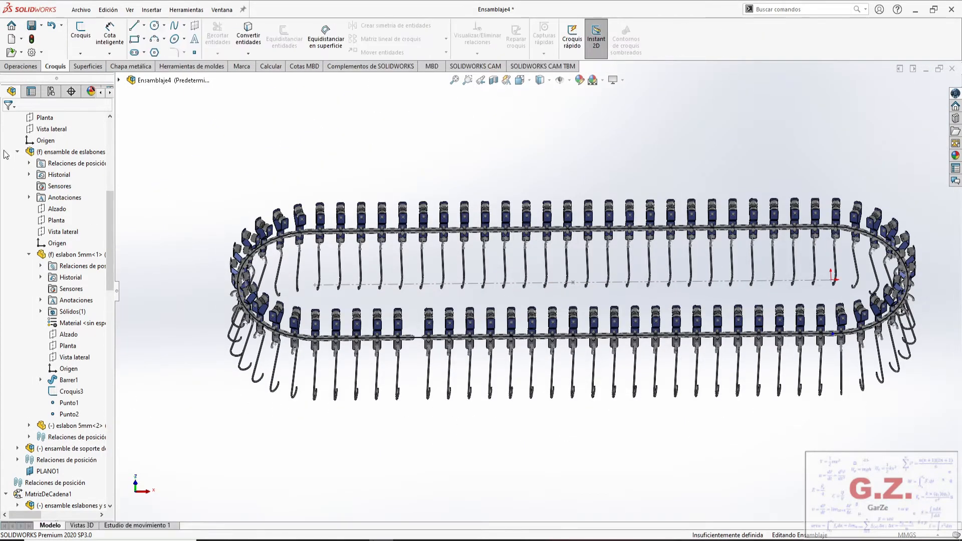
- Collapse linea de transporte and MatrizDeCadena1 in the feature tree, leaving only the link and hook support subassembly's first level expanded
{"action": "left_click", "coordinate": [18, 152]}
{"action": "scroll", "coordinate": [19, 172], "scroll_direction": "up", "scroll_amount": 2}
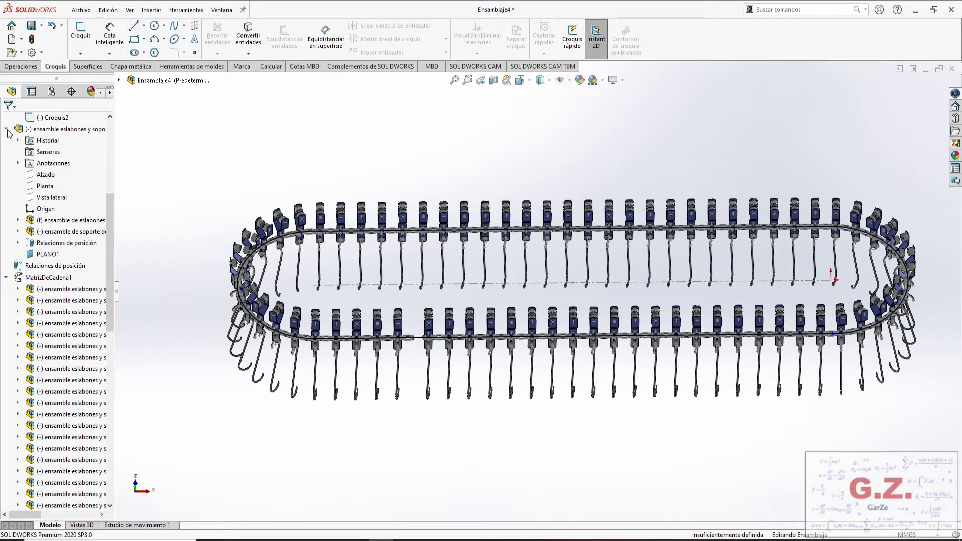
{"action": "left_click", "coordinate": [7, 129]}
{"action": "scroll", "coordinate": [11, 140], "scroll_direction": "up", "scroll_amount": 4}
{"action": "left_click", "coordinate": [6, 141]}
{"action": "scroll", "coordinate": [11, 149], "scroll_direction": "up", "scroll_amount": 2}
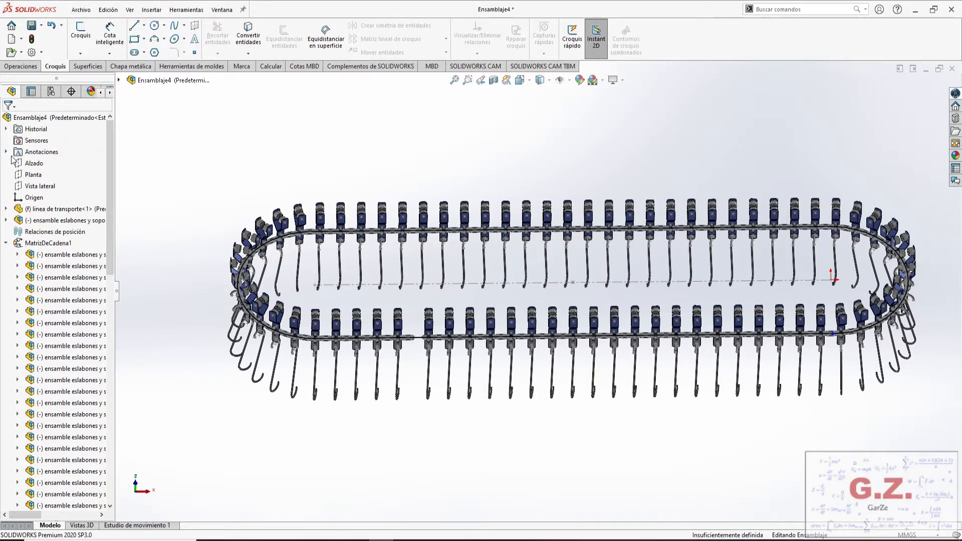
{"action": "left_click", "coordinate": [6, 243]}
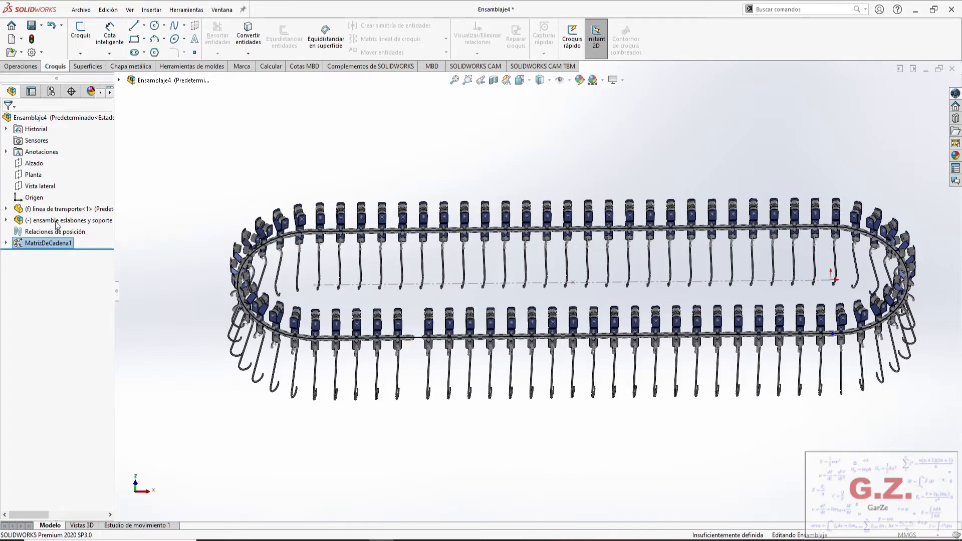
{"action": "left_click", "coordinate": [6, 221]}
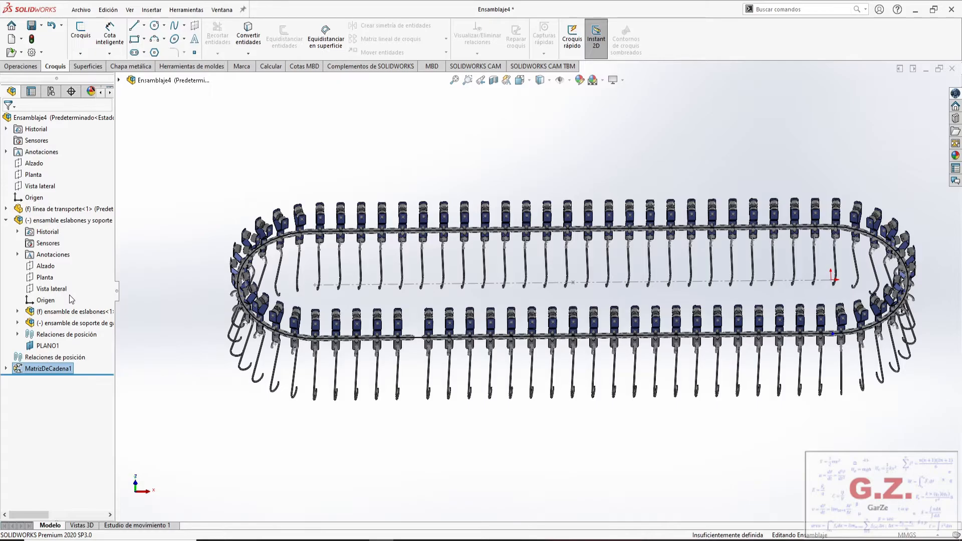
- Float the fixed linea de transporte component in the assembly
{"action": "left_click", "coordinate": [60, 208]}
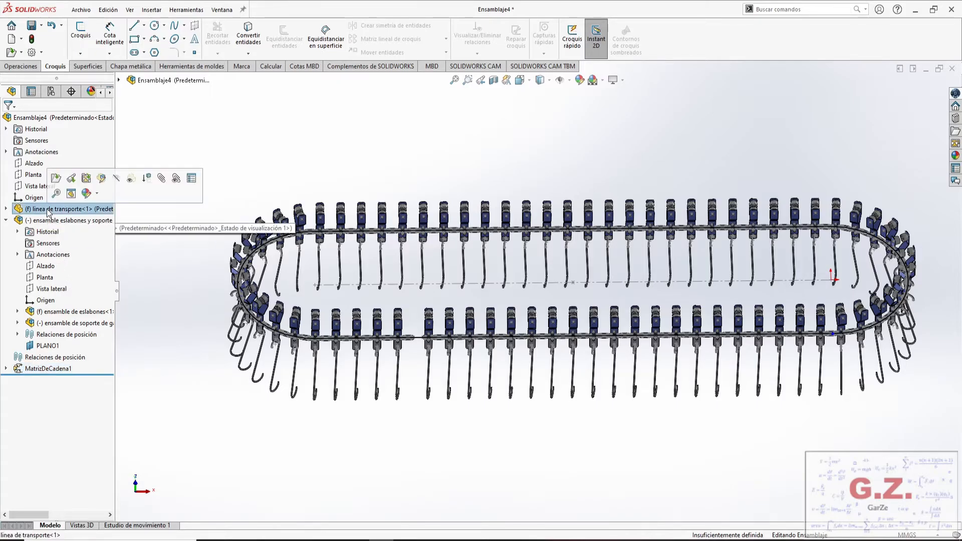
{"action": "right_click", "coordinate": [59, 207]}
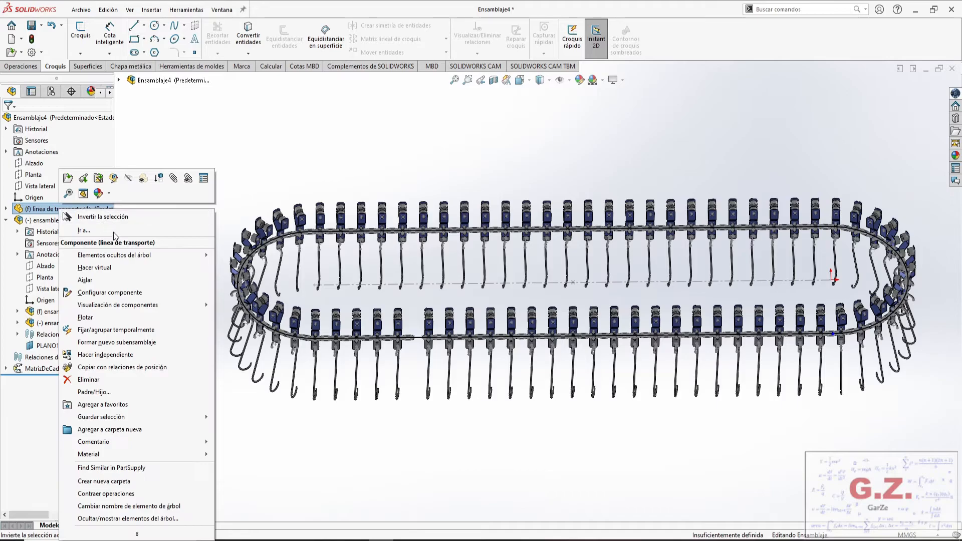
{"action": "left_click", "coordinate": [91, 316]}
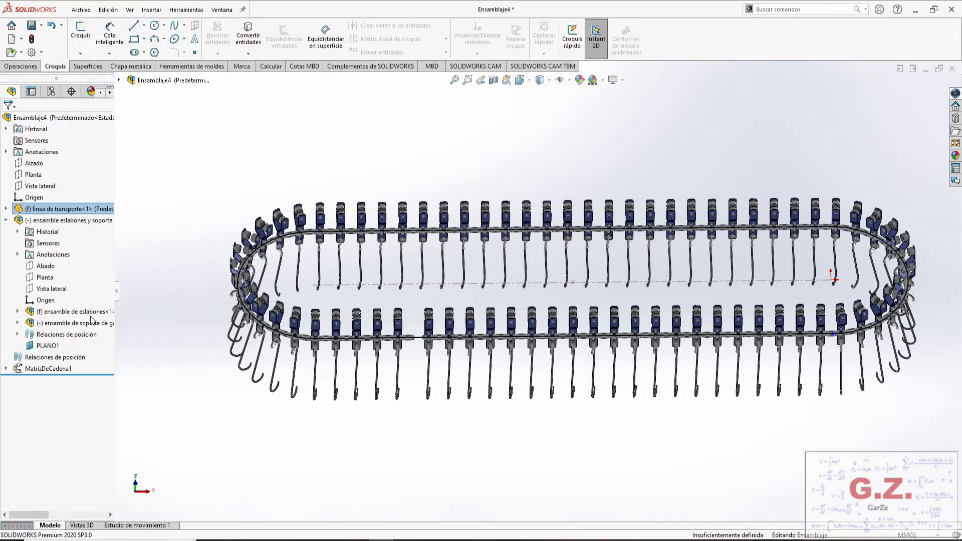
- Open the linea de transporte part on its own and start editing its slot sketch, Croquis1
{"action": "right_click", "coordinate": [94, 209]}
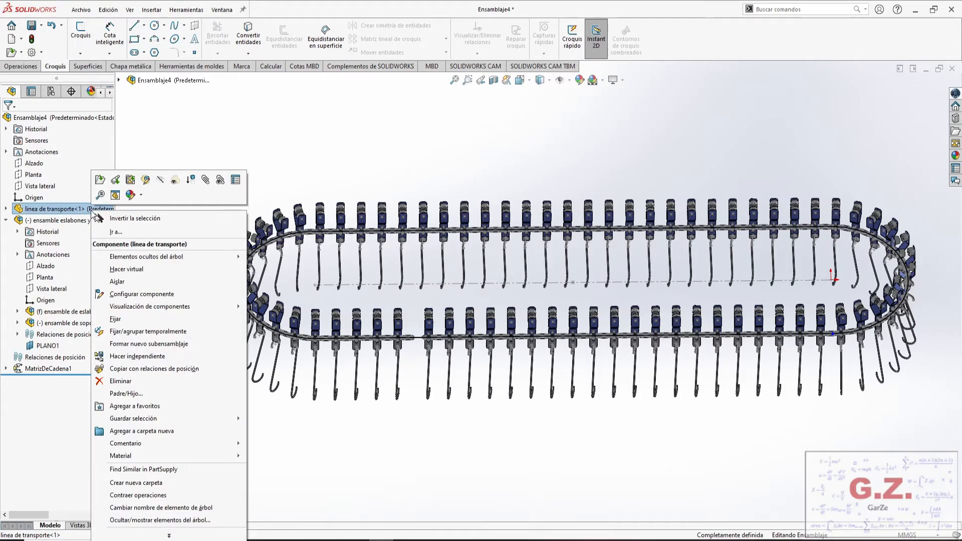
{"action": "left_click", "coordinate": [115, 181]}
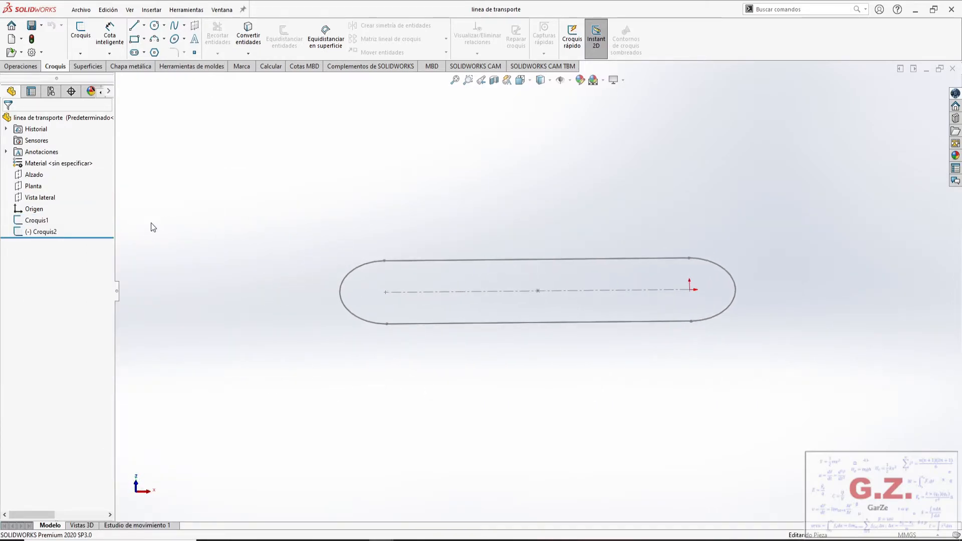
{"action": "scroll", "coordinate": [555, 294], "scroll_direction": "down", "scroll_amount": 3}
{"action": "middle_click_drag", "start_coordinate": [554, 294], "coordinate": [532, 350]}
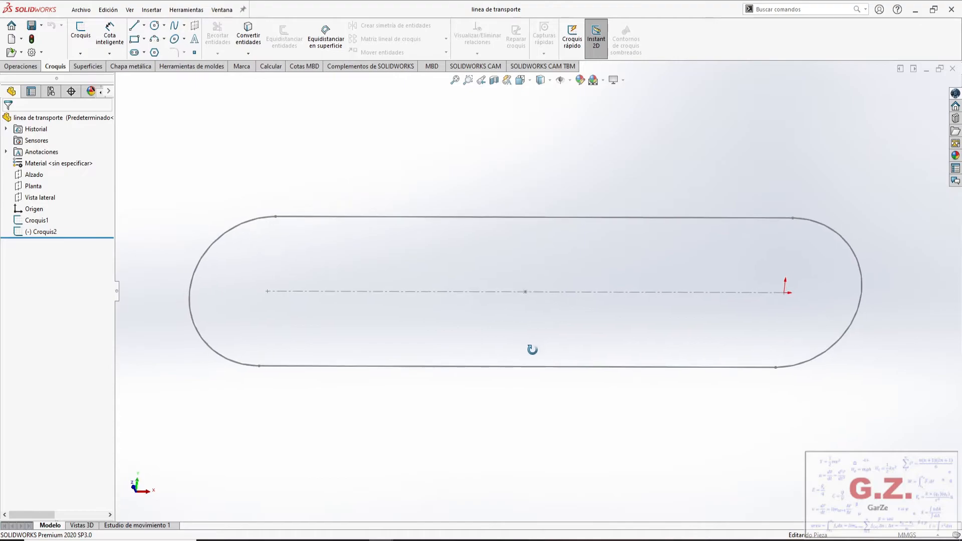
{"action": "left_click", "coordinate": [47, 223]}
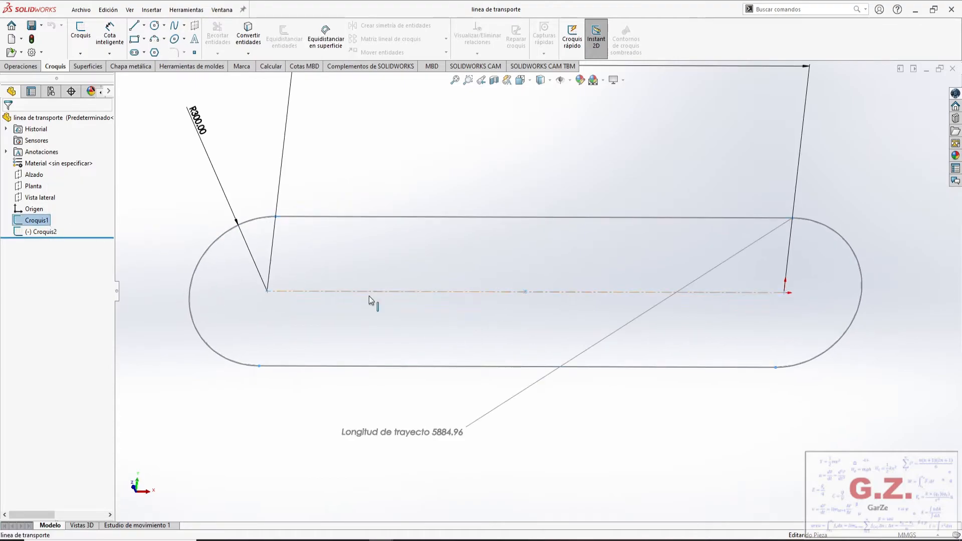
{"action": "scroll", "coordinate": [353, 291], "scroll_direction": "up", "scroll_amount": 3}
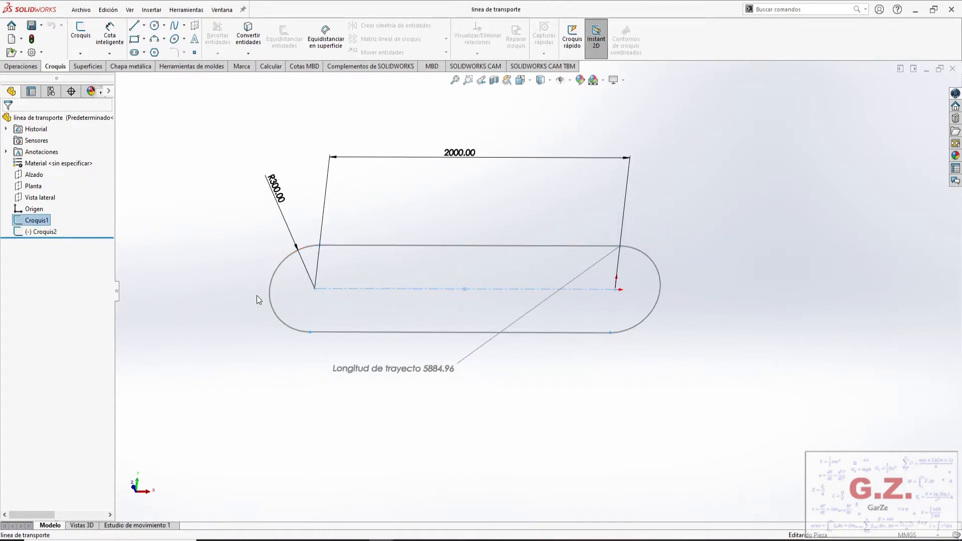
{"action": "right_click", "coordinate": [44, 224]}
{"action": "left_click", "coordinate": [54, 197]}
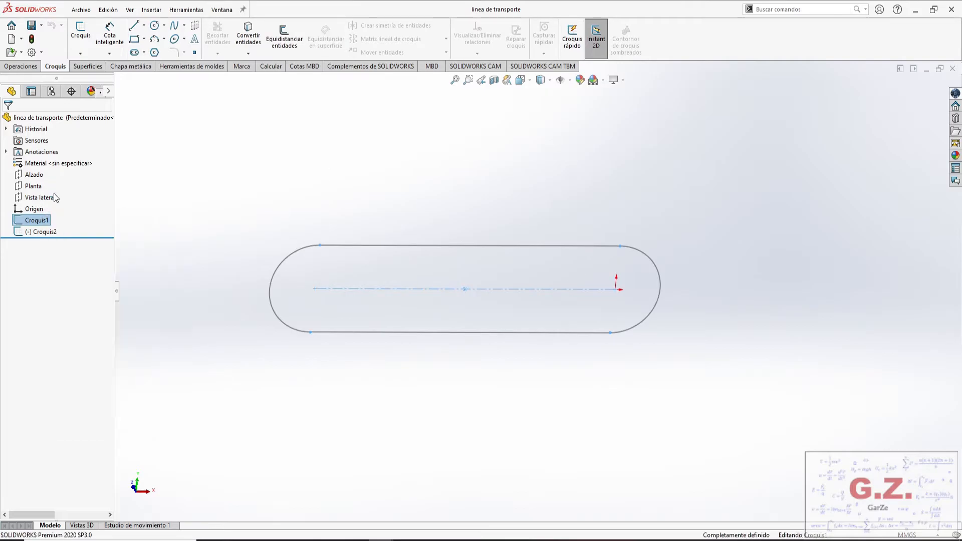
{"action": "mouse_move", "coordinate": [407, 257]}
{"action": "middle_mouse_down"}
{"action": "mouse_move", "coordinate": [425, 290]}
{"action": "mouse_move", "coordinate": [464, 200]}
{"action": "mouse_move", "coordinate": [475, 214]}
{"action": "mouse_move", "coordinate": [482, 209]}
{"action": "mouse_move", "coordinate": [451, 221]}
{"action": "middle_mouse_up"}
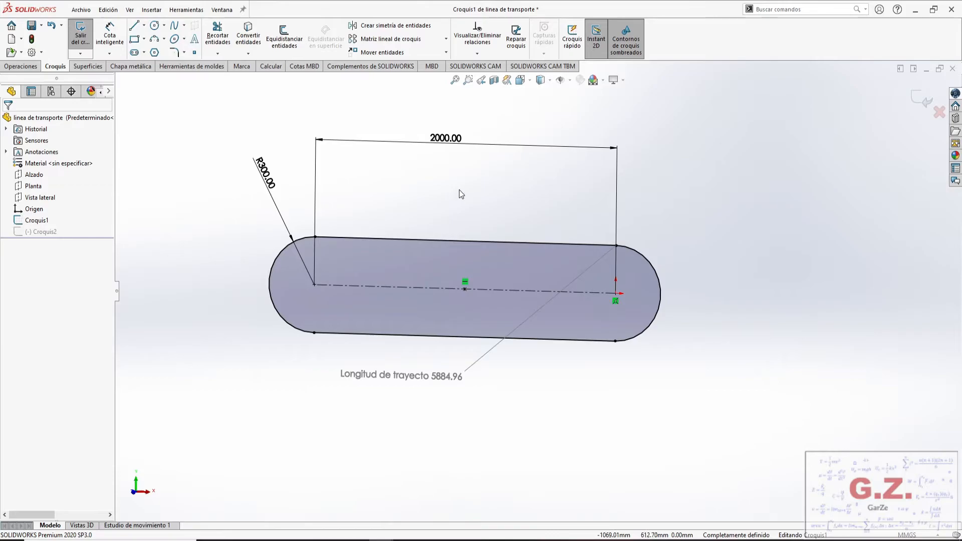
- Delete the slot's center distance, end radius and path length dimensions from Croquis1
{"action": "left_click", "coordinate": [460, 142]}
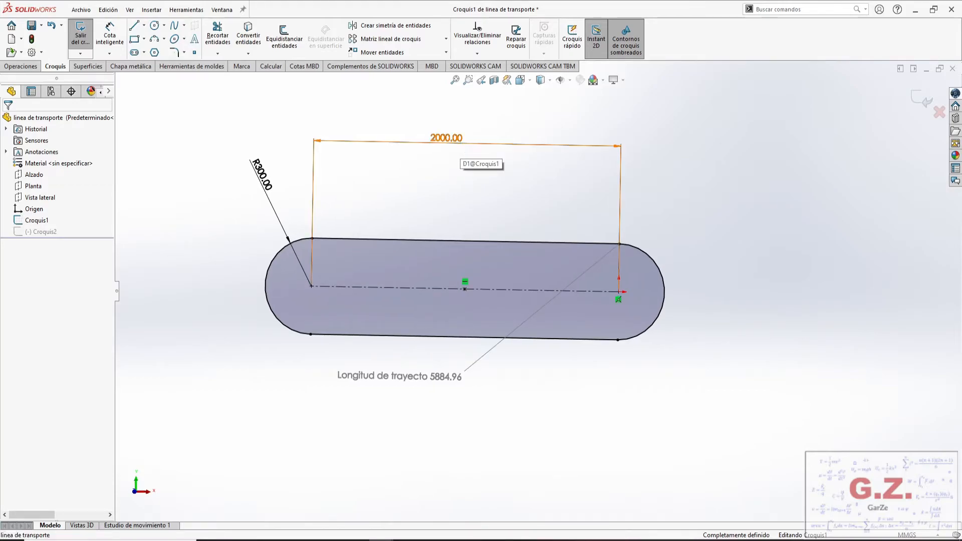
{"action": "key", "text": "Delete"}
{"action": "left_click", "coordinate": [265, 186]}
{"action": "key", "text": "Delete"}
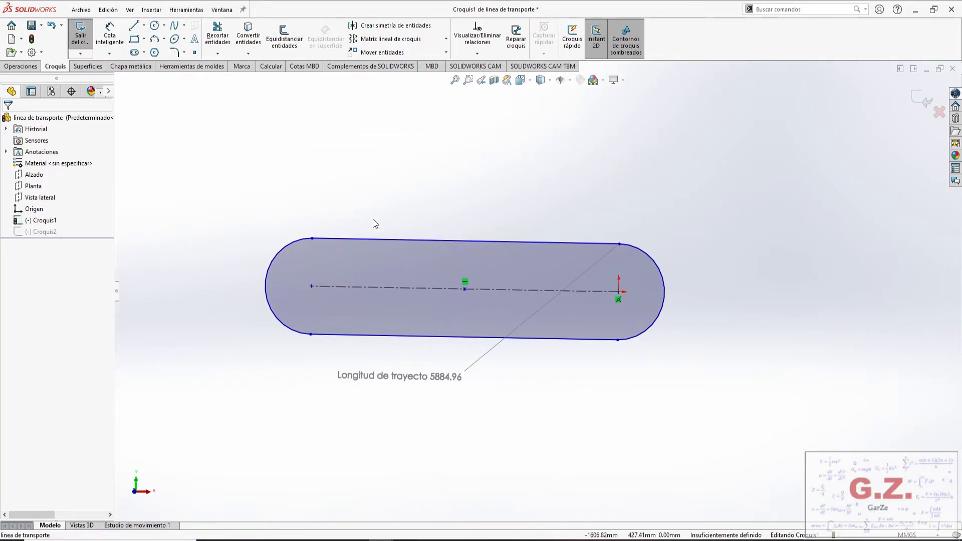
{"action": "left_click", "coordinate": [444, 381]}
{"action": "right_click", "coordinate": [442, 380]}
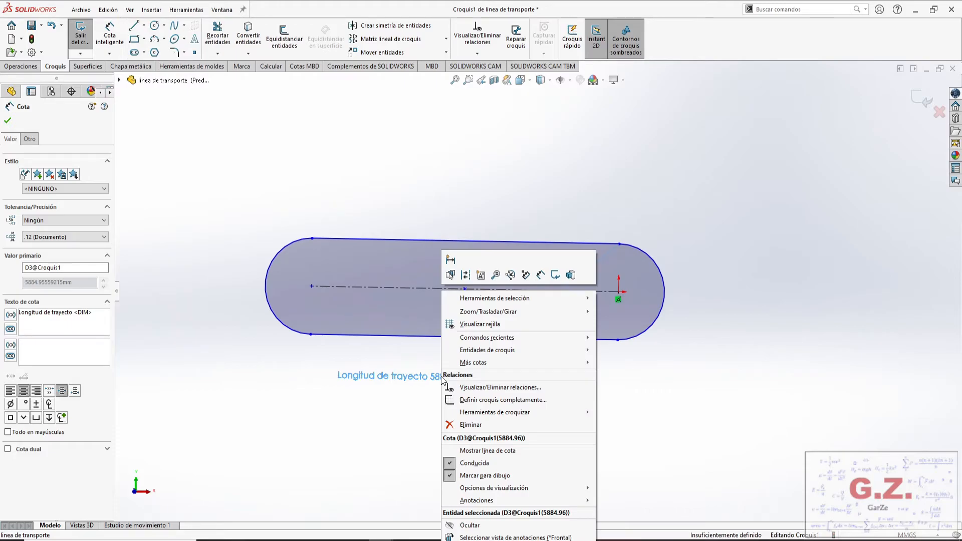
{"action": "left_click", "coordinate": [482, 424]}
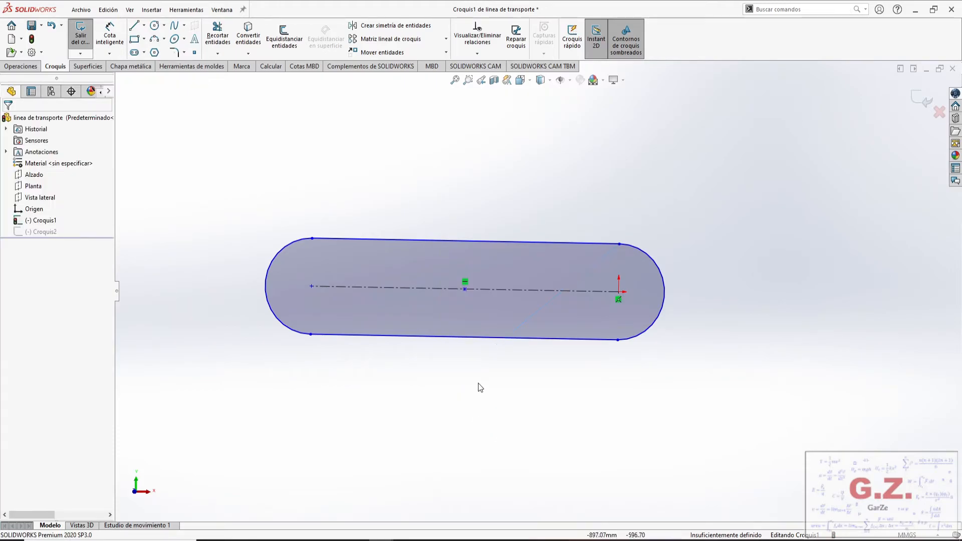
- Add a path length dimension to the slot in Croquis1 and set it to 5884.95559215+40.49 mm
{"action": "left_click", "coordinate": [109, 53]}
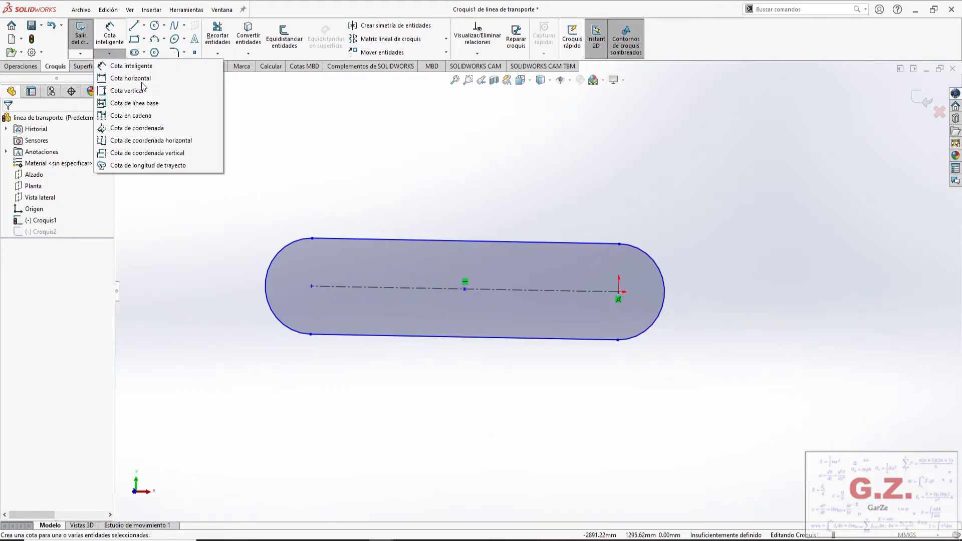
{"action": "left_click", "coordinate": [167, 170]}
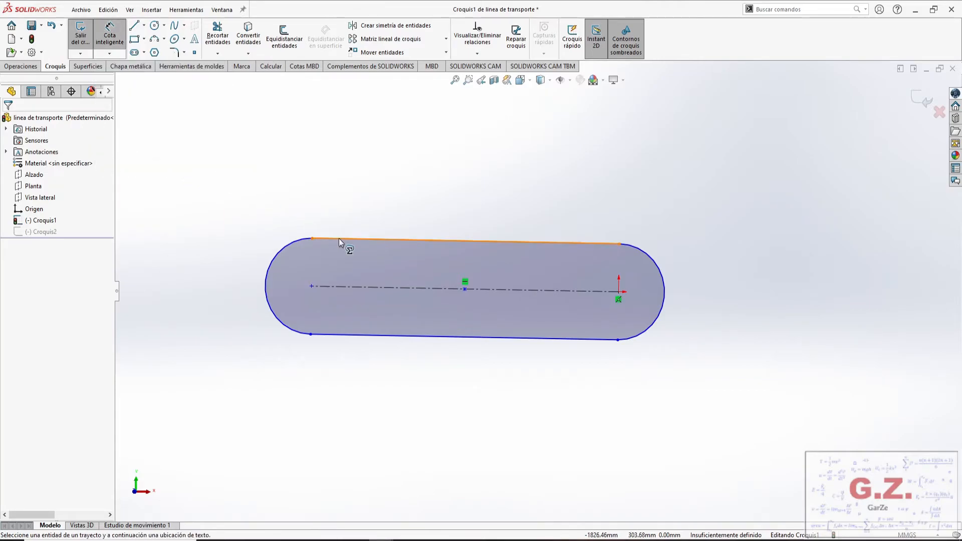
{"action": "left_click", "coordinate": [299, 240]}
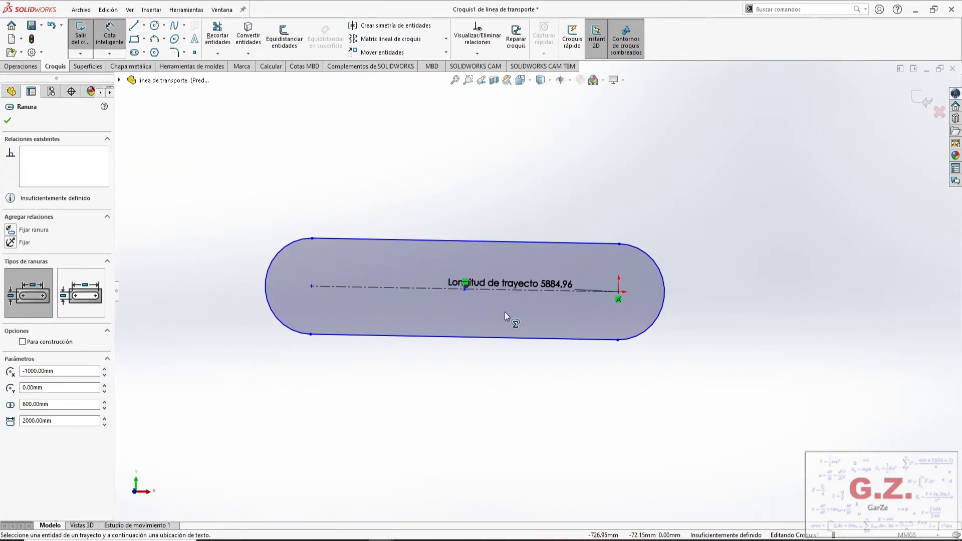
{"action": "left_click", "coordinate": [488, 371]}
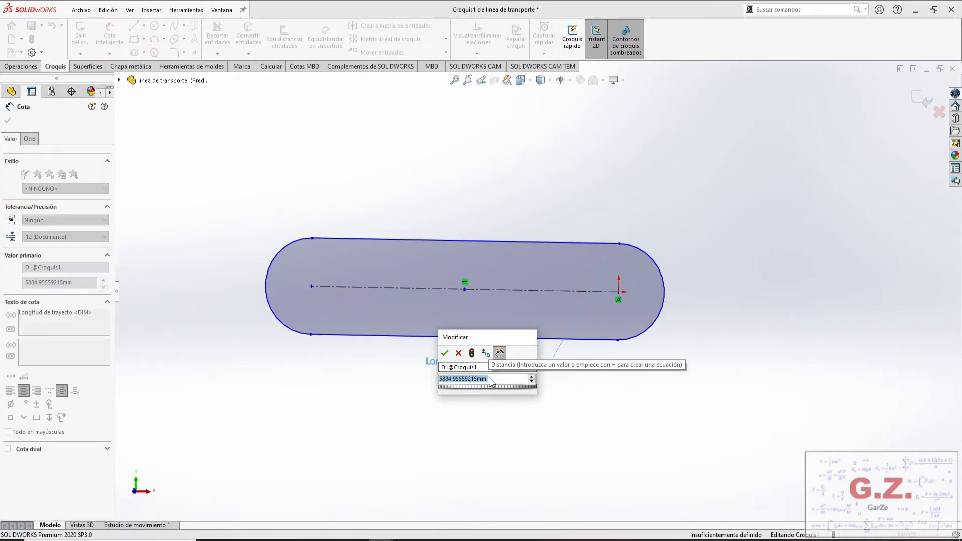
{"action": "left_click", "coordinate": [492, 379]}
{"action": "key", "text": "BackSpace"}
{"action": "type", "text": "+40"}
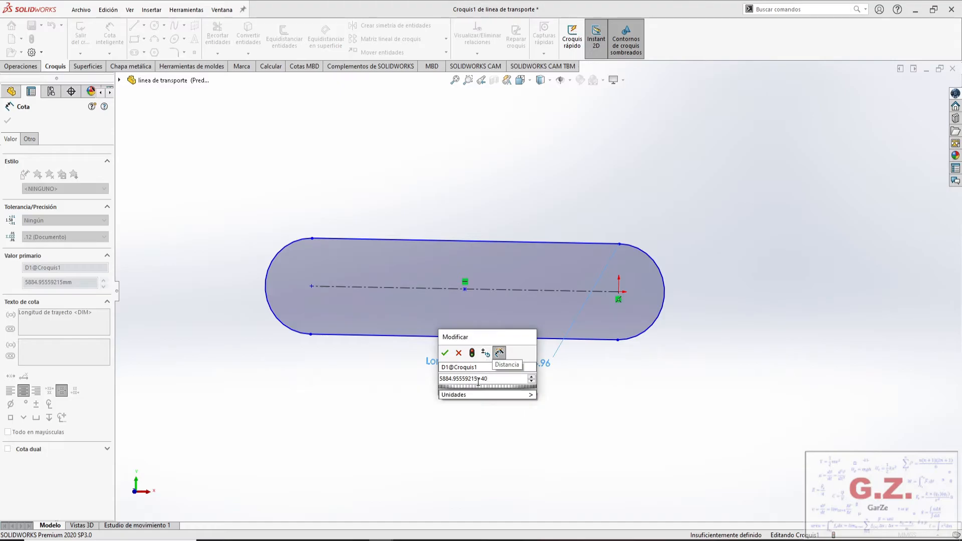
{"action": "type", "text": ".49"}
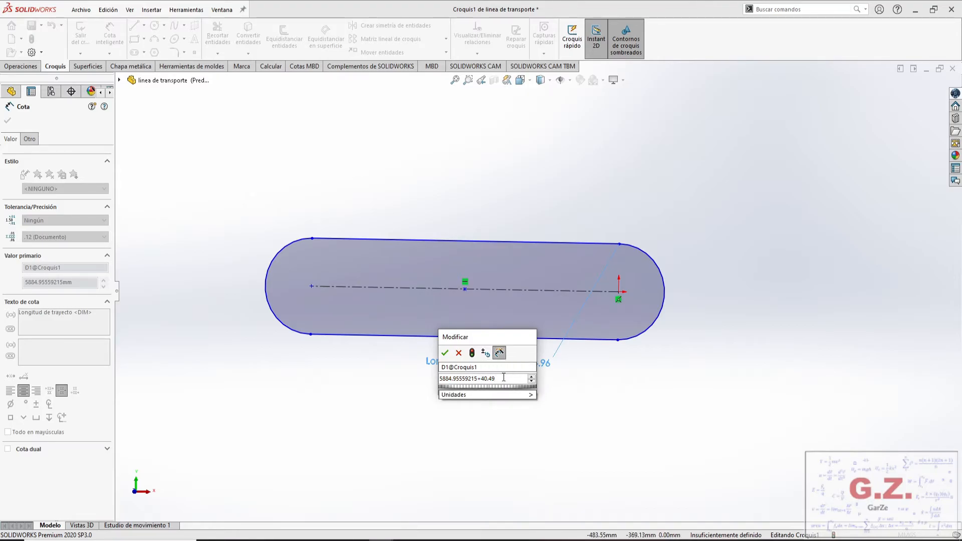
{"action": "type", "text": "+"}
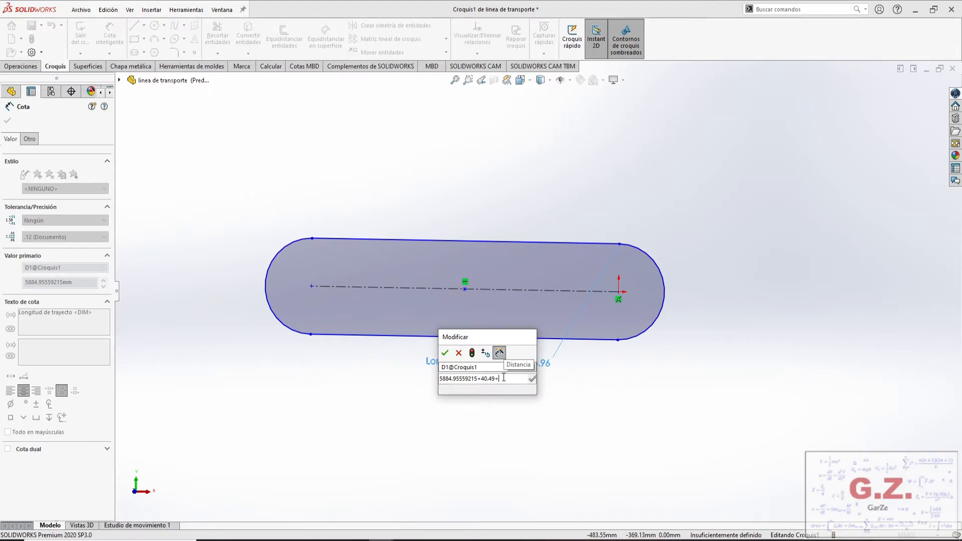
{"action": "key", "text": "BackSpace"}
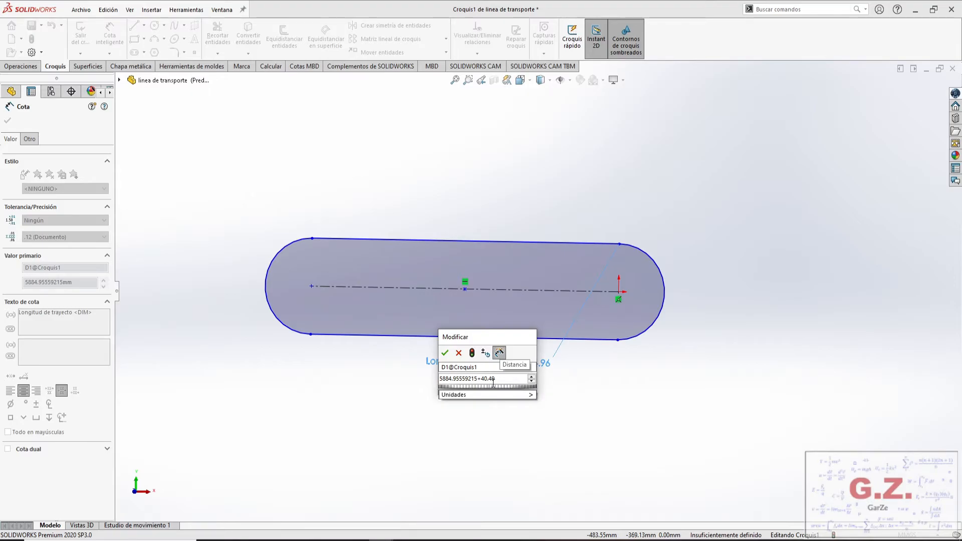
{"action": "left_click", "coordinate": [443, 354]}
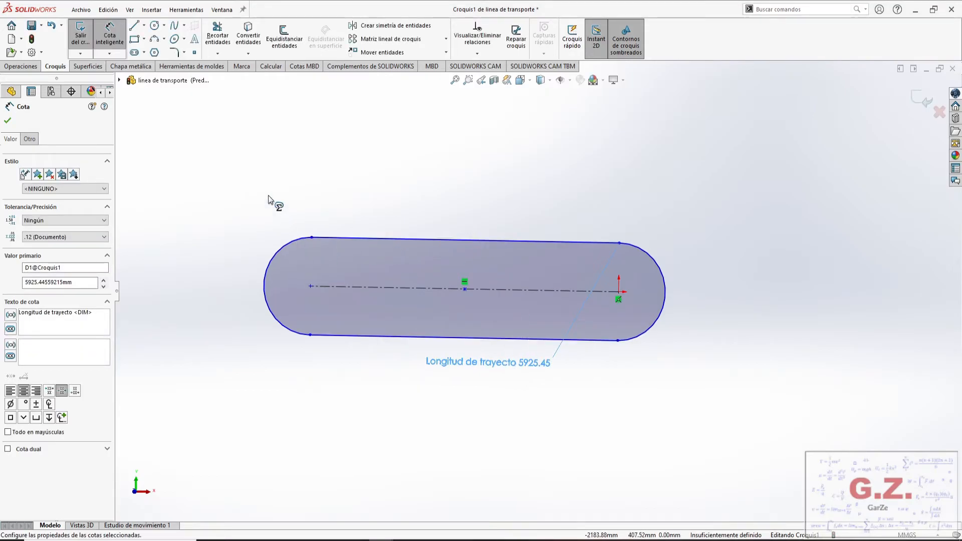
- Dimension the slot's end arc with a 300 mm radius and finish editing Croquis1
{"action": "key", "text": "s"}
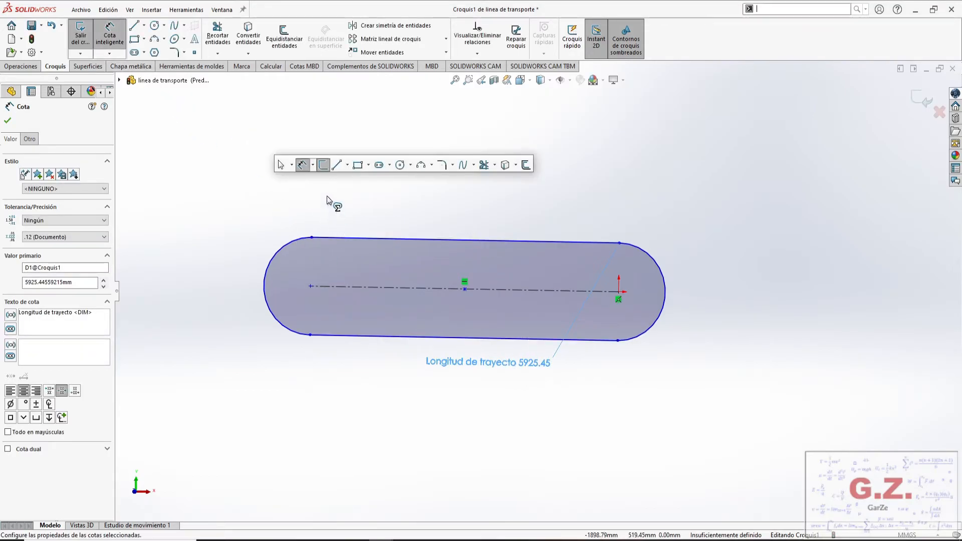
{"action": "left_click", "coordinate": [302, 166]}
{"action": "left_click", "coordinate": [287, 243]}
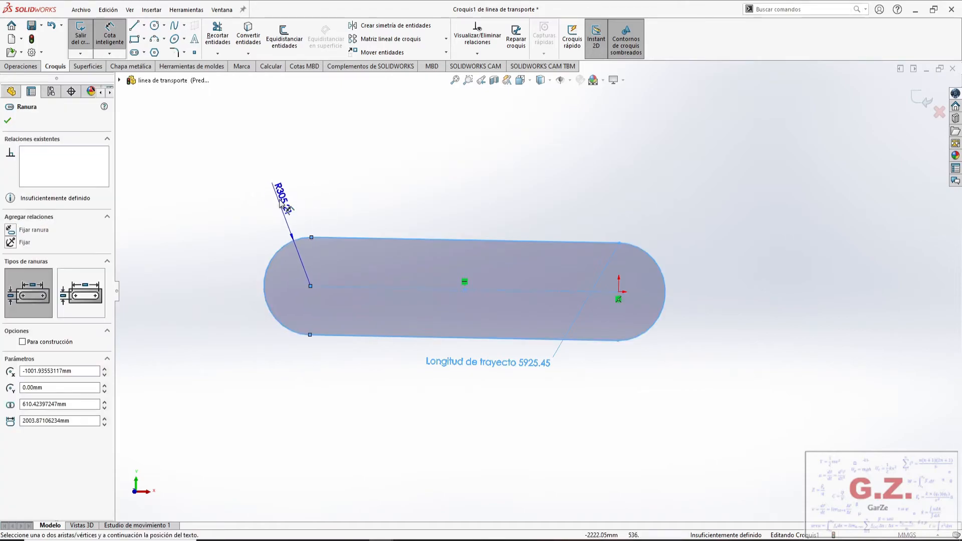
{"action": "left_click", "coordinate": [271, 224]}
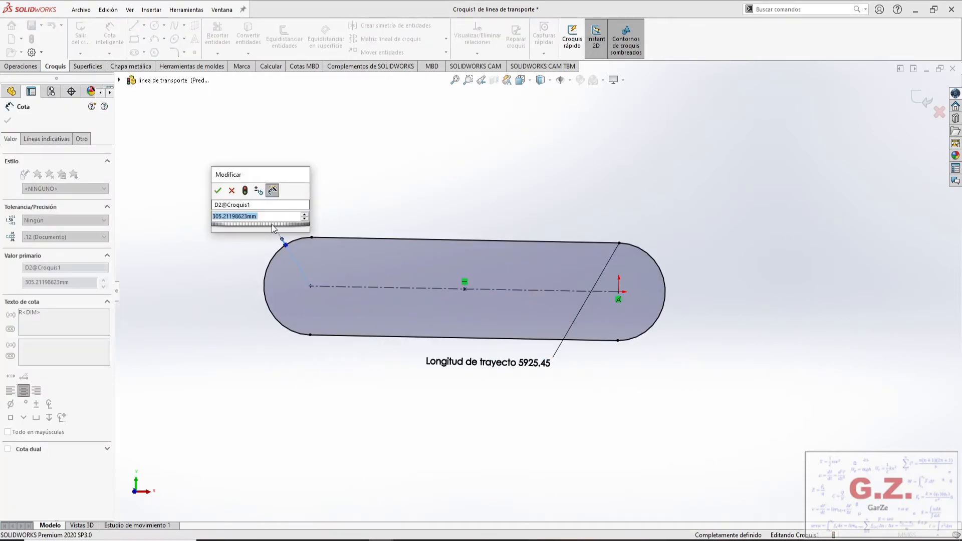
{"action": "type", "text": "300"}
{"action": "left_click", "coordinate": [217, 190]}
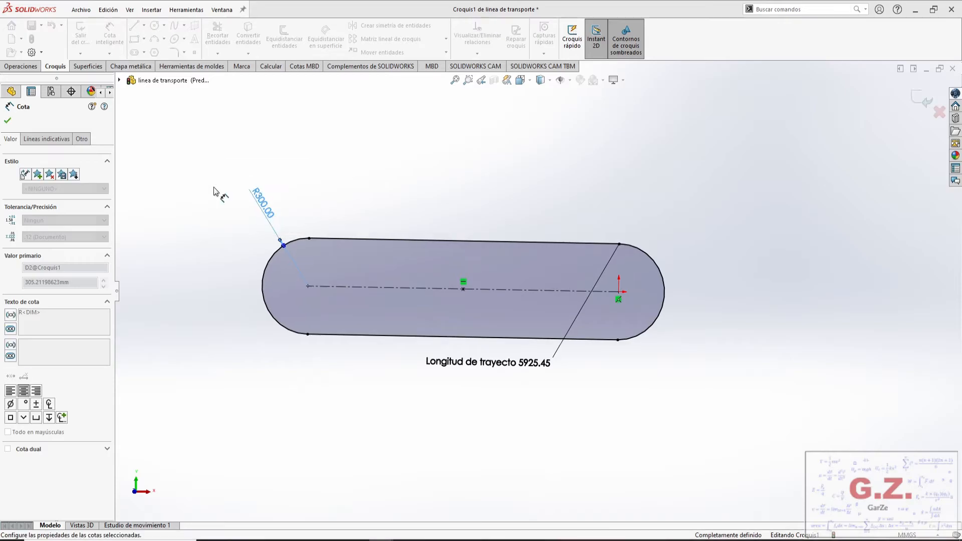
{"action": "left_click", "coordinate": [440, 279]}
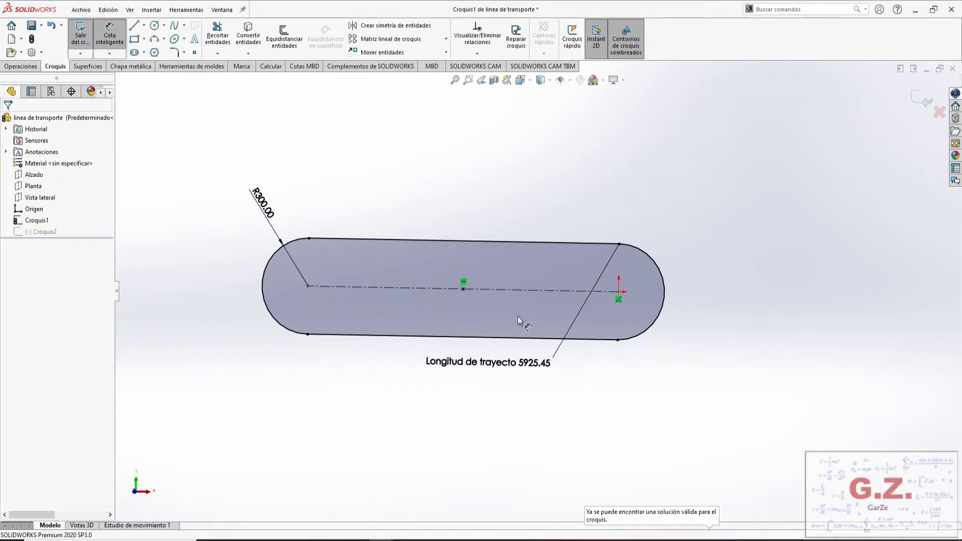
{"action": "mouse_move", "coordinate": [523, 209]}
{"action": "middle_mouse_down"}
{"action": "mouse_move", "coordinate": [514, 200]}
{"action": "mouse_move", "coordinate": [537, 198]}
{"action": "middle_mouse_up"}
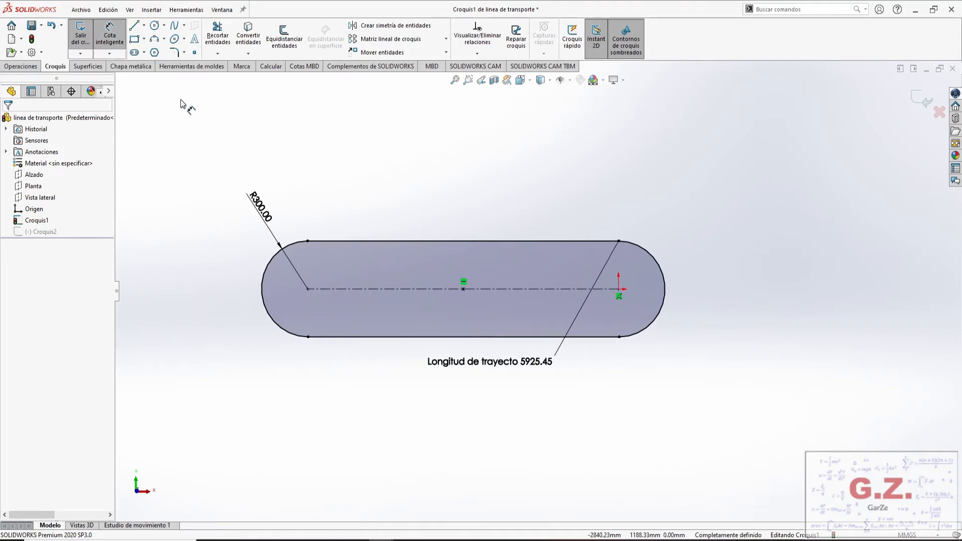
{"action": "left_click", "coordinate": [919, 103]}
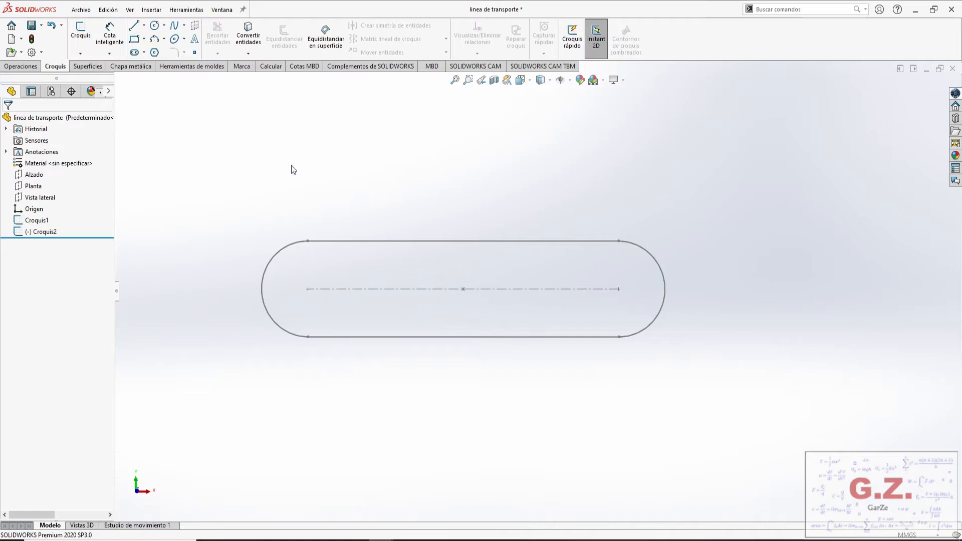
- Save the linea de transporte part and rebuild Ensamblaje4 with the changed path
{"action": "left_click", "coordinate": [28, 28]}
{"action": "mouse_move", "coordinate": [381, 539]}
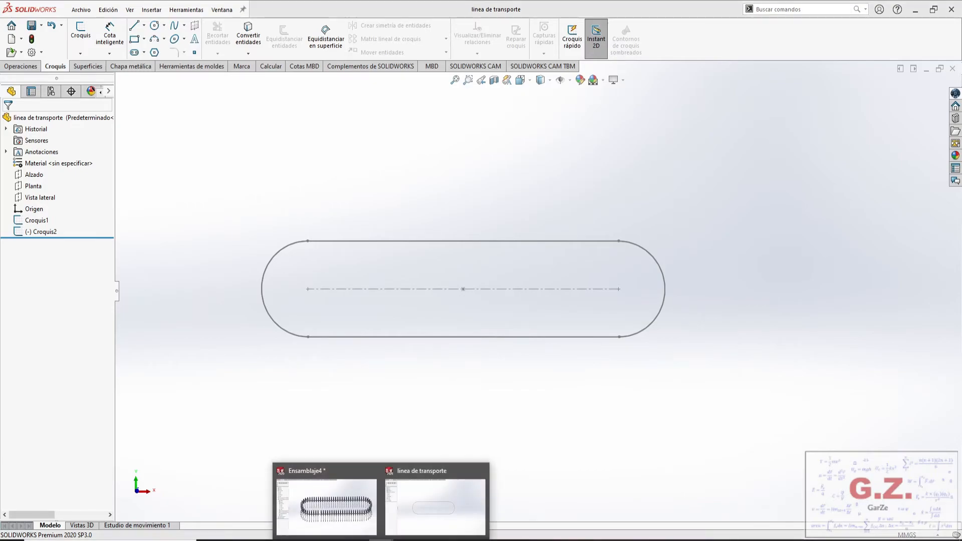
{"action": "left_click", "coordinate": [350, 503]}
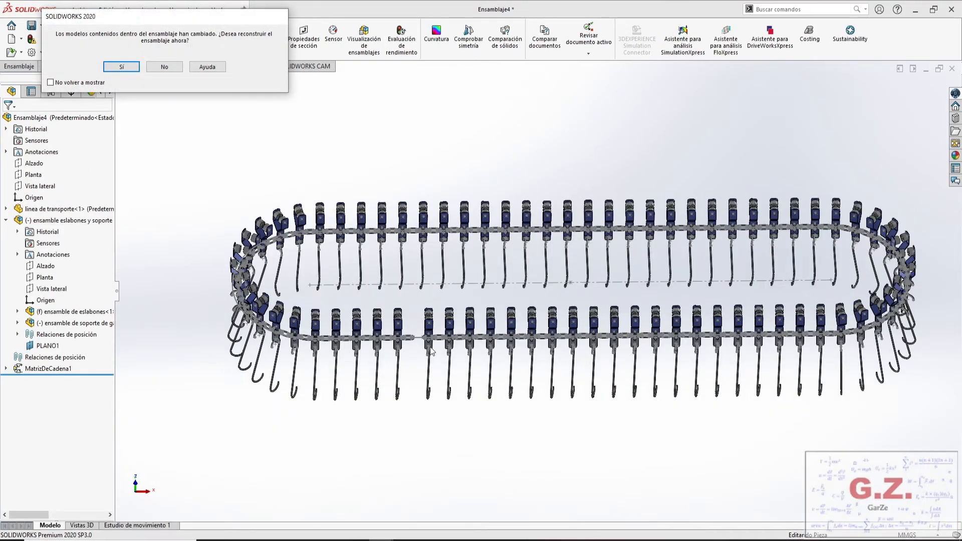
{"action": "left_click", "coordinate": [128, 70]}
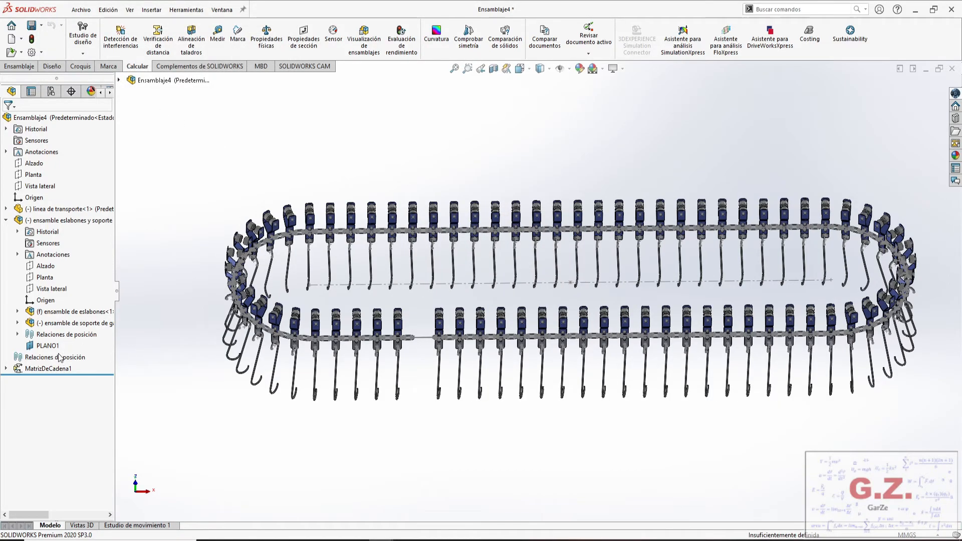
- Edit the MatrizDeCadena1 chain pattern and set its number of instances to 74
{"action": "right_click", "coordinate": [63, 370]}
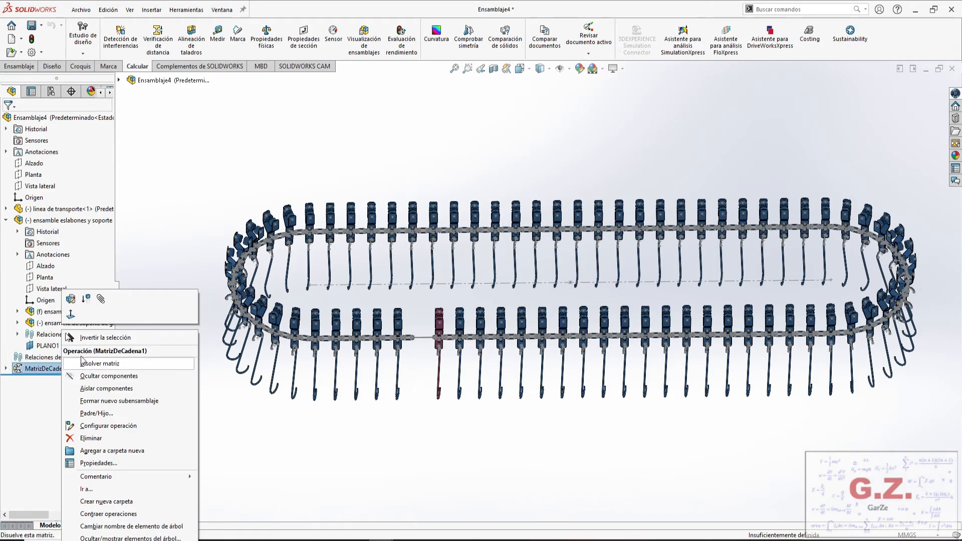
{"action": "left_click", "coordinate": [71, 299]}
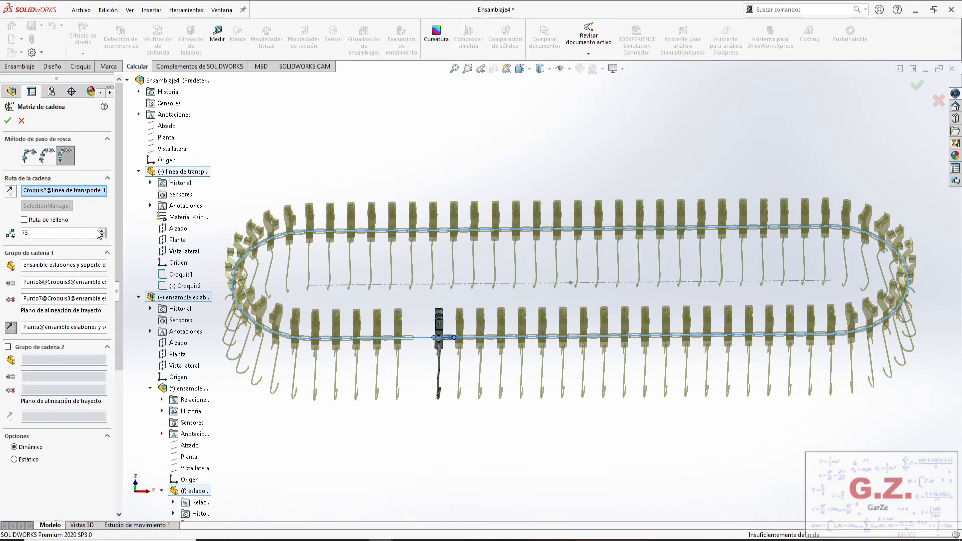
{"action": "left_click", "coordinate": [102, 232]}
{"action": "scroll", "coordinate": [445, 288], "scroll_direction": "down", "scroll_amount": 8}
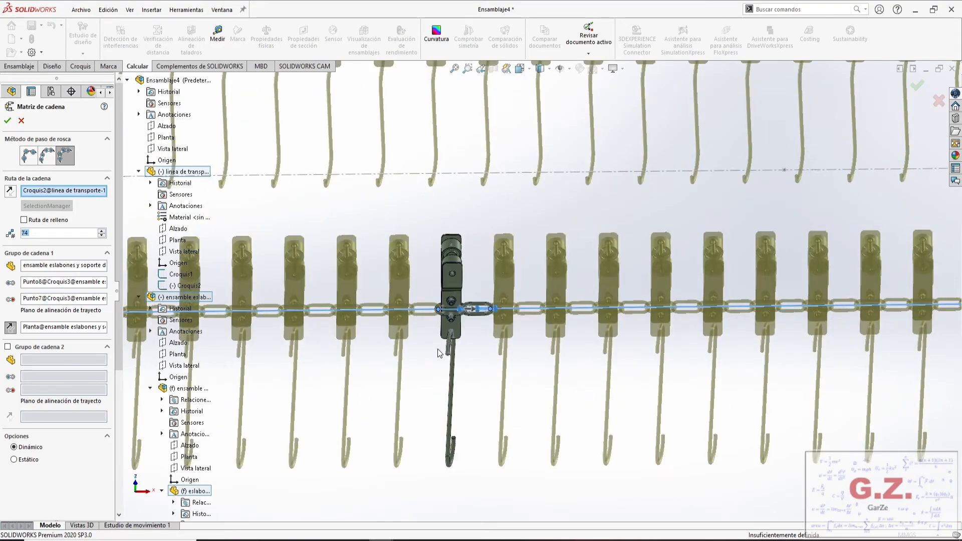
{"action": "scroll", "coordinate": [445, 288], "scroll_direction": "down", "scroll_amount": 5}
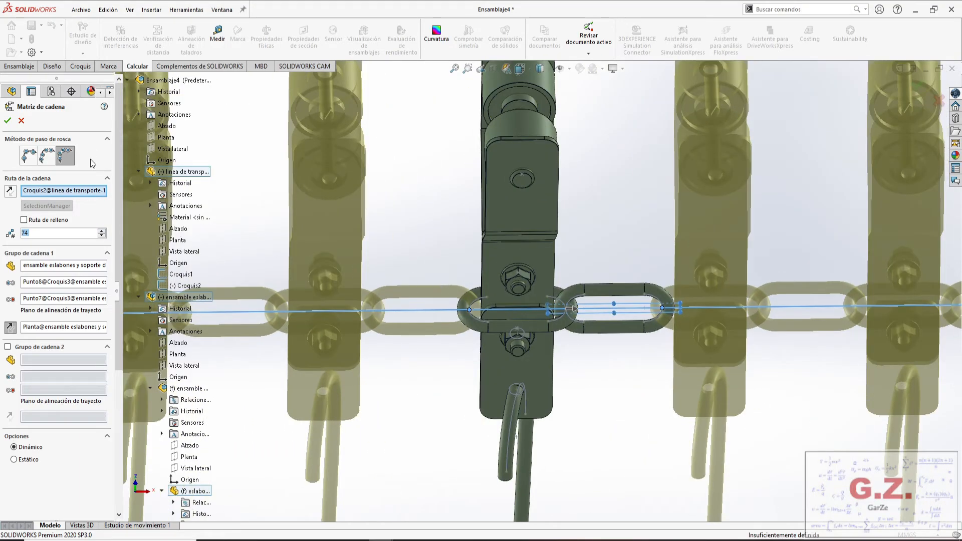
{"action": "left_click", "coordinate": [102, 235]}
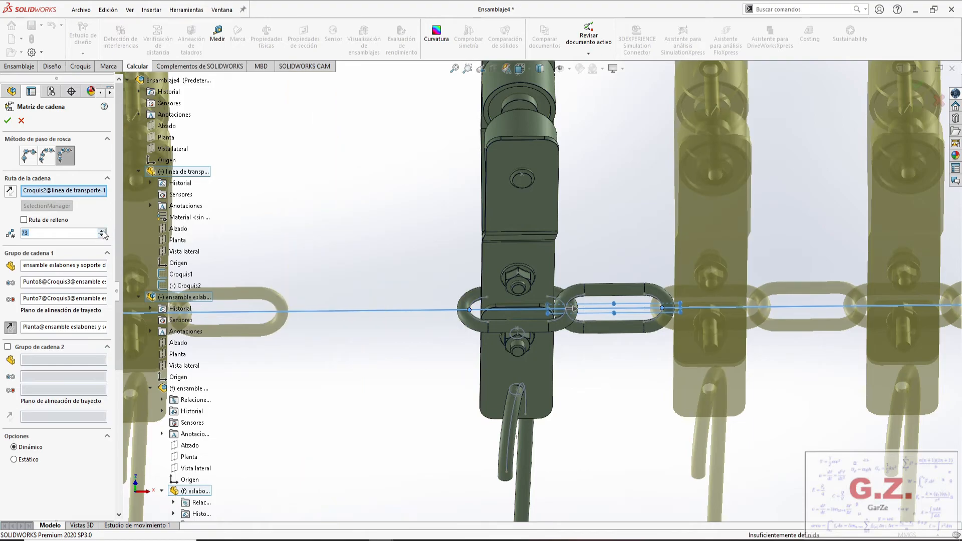
{"action": "left_click", "coordinate": [102, 230]}
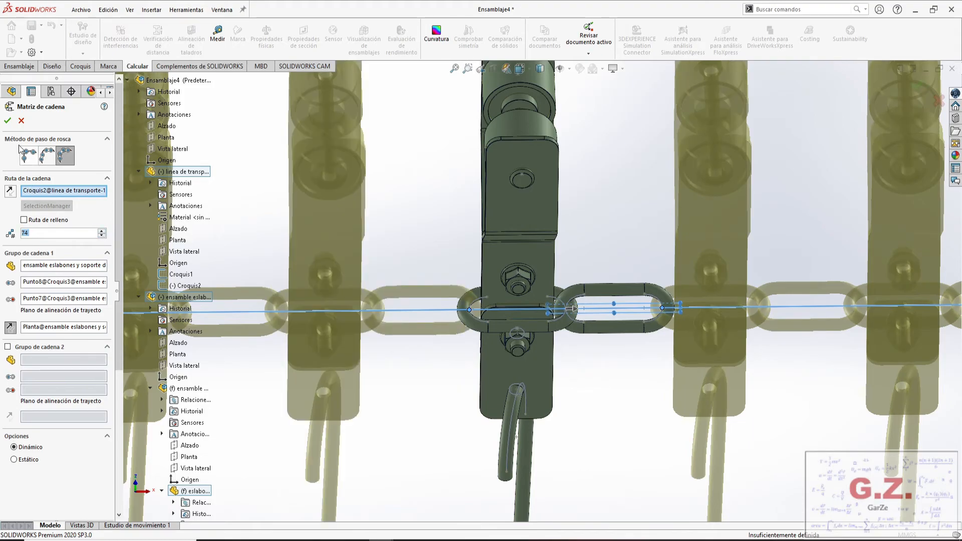
{"action": "left_click", "coordinate": [8, 123]}
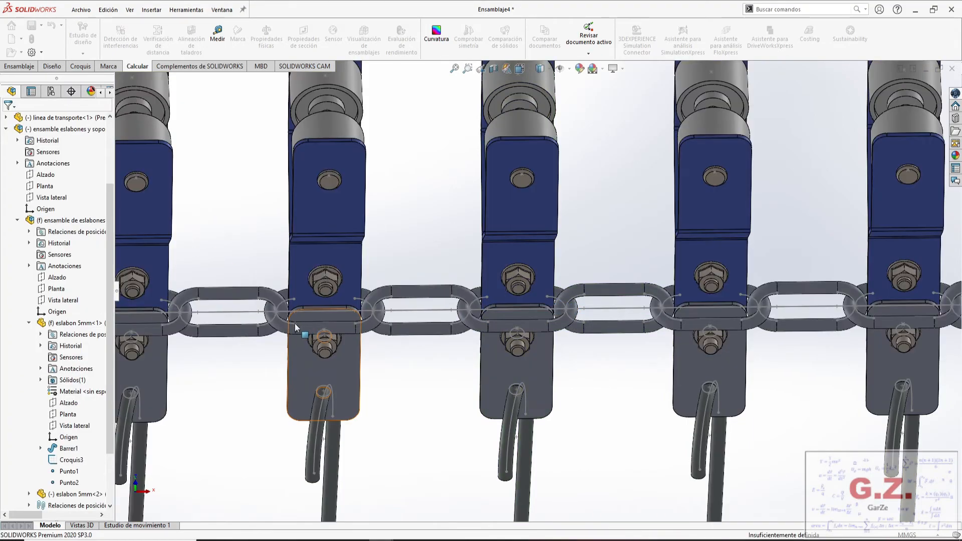
- Examine the link joints where the chain closes and the whole loop of hook supports
{"action": "scroll", "coordinate": [271, 317], "scroll_direction": "down", "scroll_amount": 4}
{"action": "scroll", "coordinate": [369, 310], "scroll_direction": "up", "scroll_amount": 11}
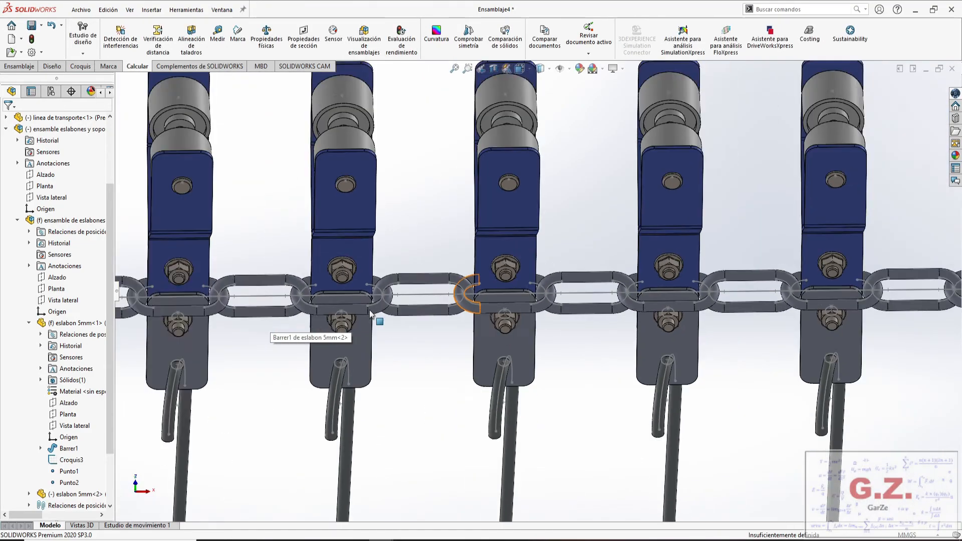
{"action": "scroll", "coordinate": [369, 310], "scroll_direction": "up", "scroll_amount": 7}
{"action": "scroll", "coordinate": [851, 265], "scroll_direction": "down", "scroll_amount": 2}
{"action": "middle_click_drag", "start_coordinate": [600, 262], "coordinate": [409, 212]}
{"action": "left_click", "coordinate": [465, 193]}
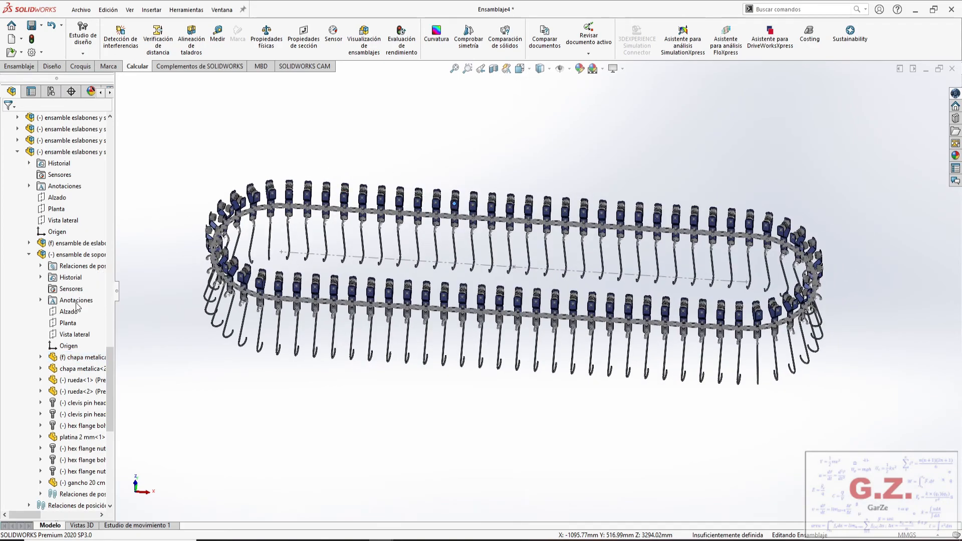
- Collapse the expanded pattern instance, MatrizDeCadena1 and the ensamble de eslabones subassembly in the feature tree
{"action": "scroll", "coordinate": [76, 302], "scroll_direction": "up", "scroll_amount": 2}
{"action": "left_click", "coordinate": [18, 221]}
{"action": "scroll", "coordinate": [56, 250], "scroll_direction": "up", "scroll_amount": 12}
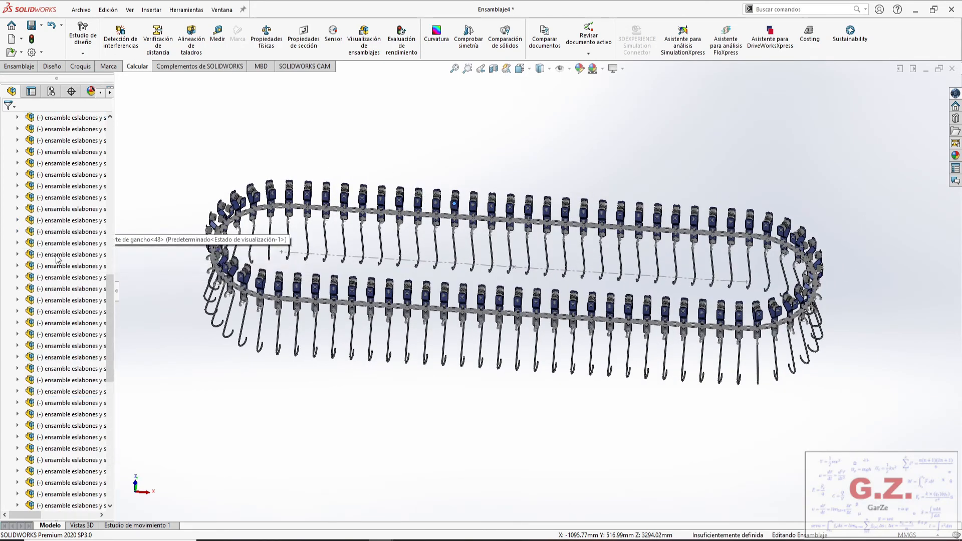
{"action": "scroll", "coordinate": [56, 256], "scroll_direction": "up", "scroll_amount": 13}
{"action": "left_click", "coordinate": [7, 403]}
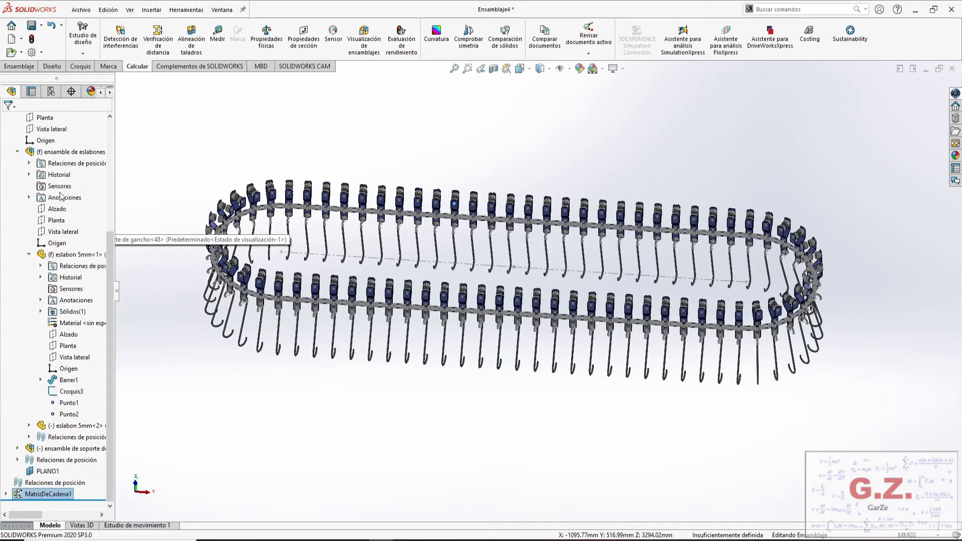
{"action": "left_click", "coordinate": [18, 152]}
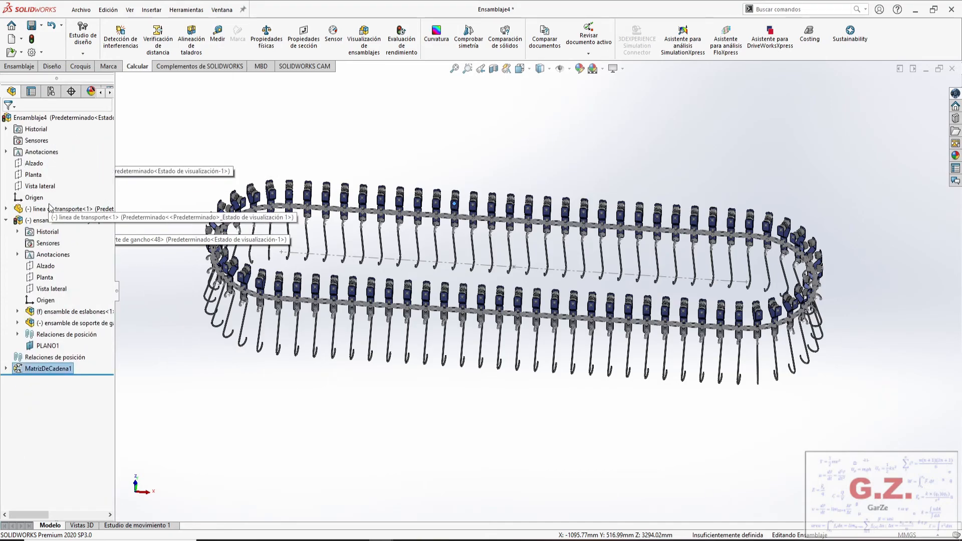
- Fix the floating linea de transporte component in the assembly
{"action": "left_click", "coordinate": [66, 213]}
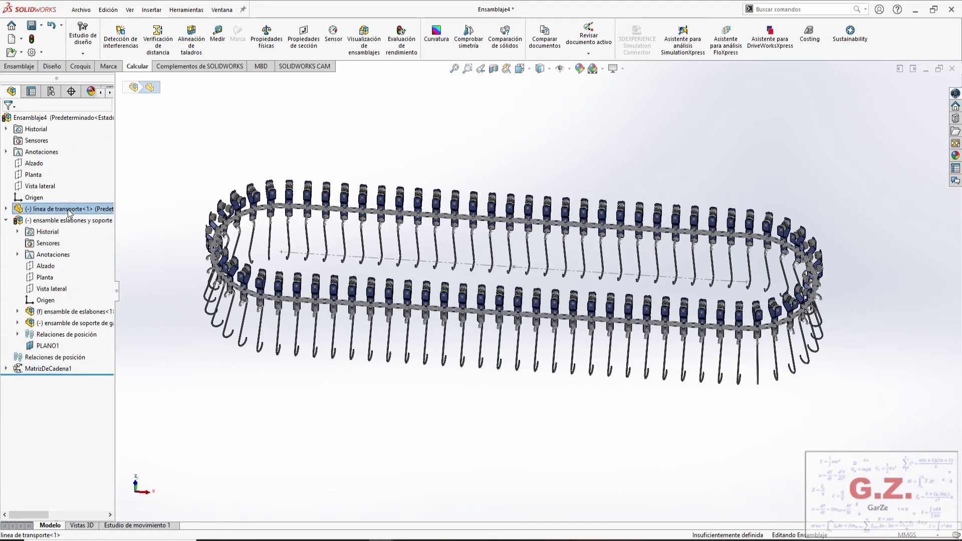
{"action": "right_click", "coordinate": [68, 210]}
{"action": "left_click", "coordinate": [111, 317]}
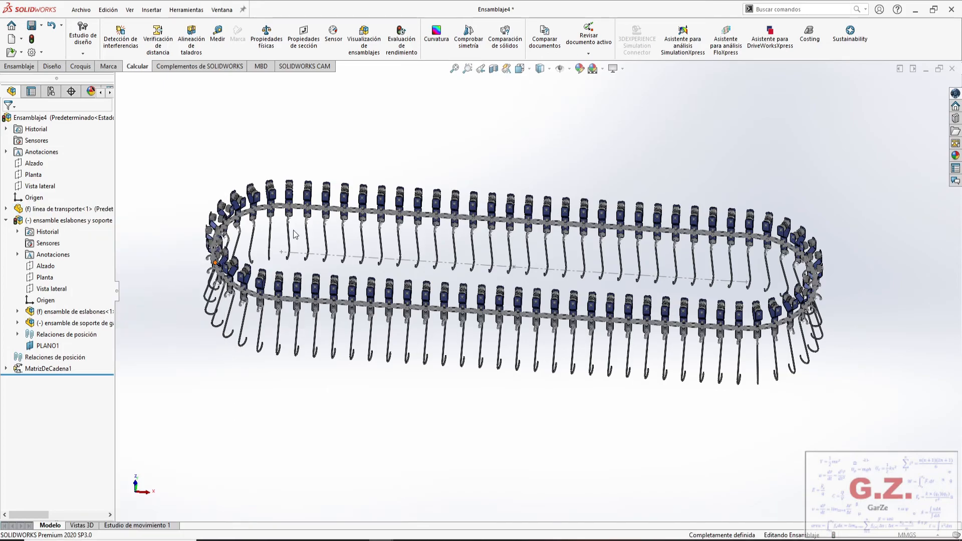
- Move a hook support along the rear straight run of the path to test the chain's motion
{"action": "mouse_move", "coordinate": [361, 200]}
{"action": "left_mouse_down"}
{"action": "mouse_move", "coordinate": [648, 232]}
{"action": "mouse_move", "coordinate": [359, 208]}
{"action": "mouse_move", "coordinate": [240, 214]}
{"action": "mouse_move", "coordinate": [293, 198]}
{"action": "mouse_move", "coordinate": [220, 201]}
{"action": "mouse_move", "coordinate": [187, 264]}
{"action": "mouse_move", "coordinate": [343, 333]}
{"action": "mouse_move", "coordinate": [526, 311]}
{"action": "mouse_move", "coordinate": [646, 224]}
{"action": "mouse_move", "coordinate": [712, 229]}
{"action": "left_mouse_up"}
{"action": "left_click", "coordinate": [294, 196]}
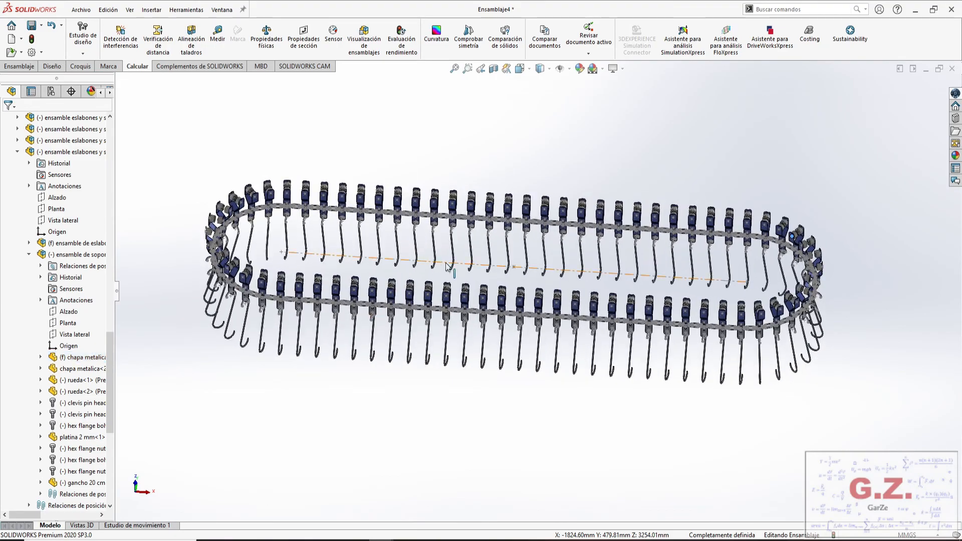